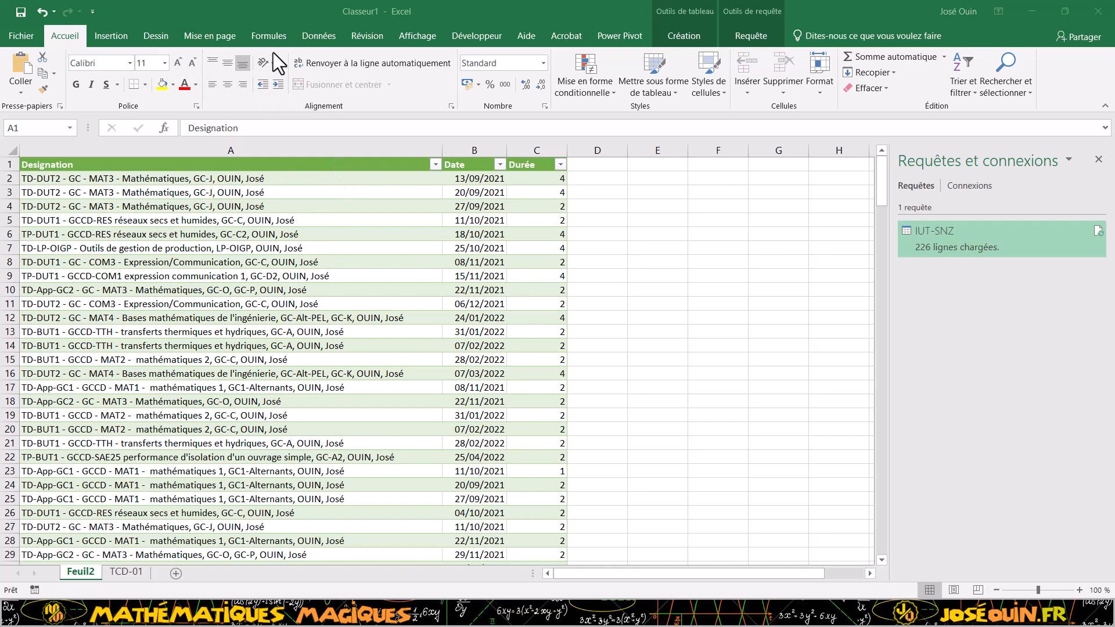
# - Open the IUT-SNZ query in the Power Query editor and review the CSV file path in its Source step settings
pyautogui.click(322, 39)
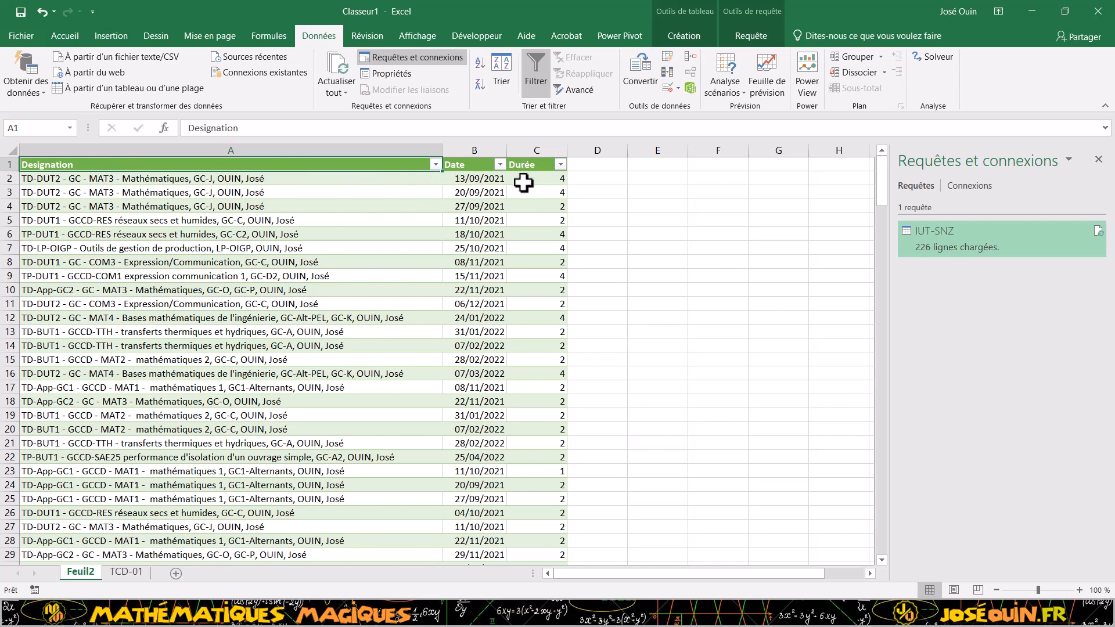
pyautogui.click(617, 36)
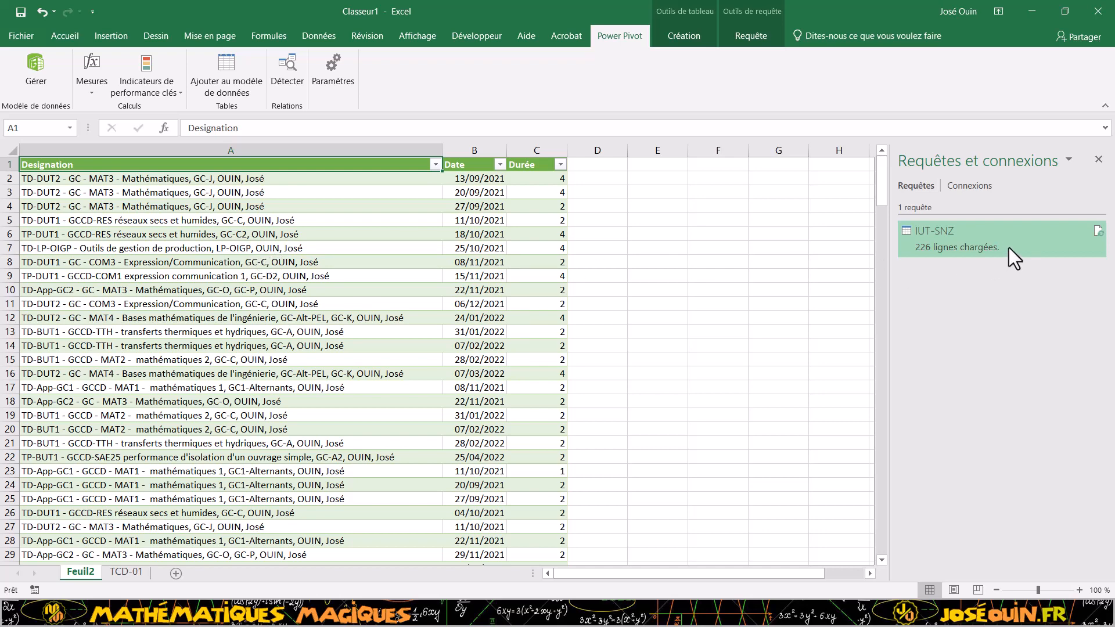
pyautogui.moveTo(1078, 239)
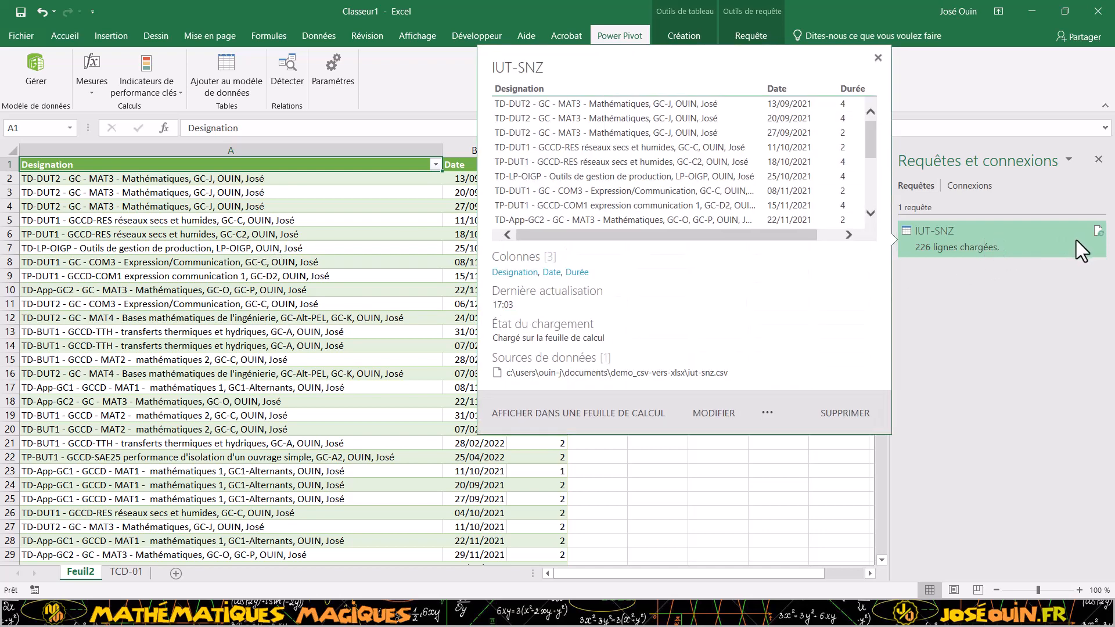
pyautogui.click(716, 412)
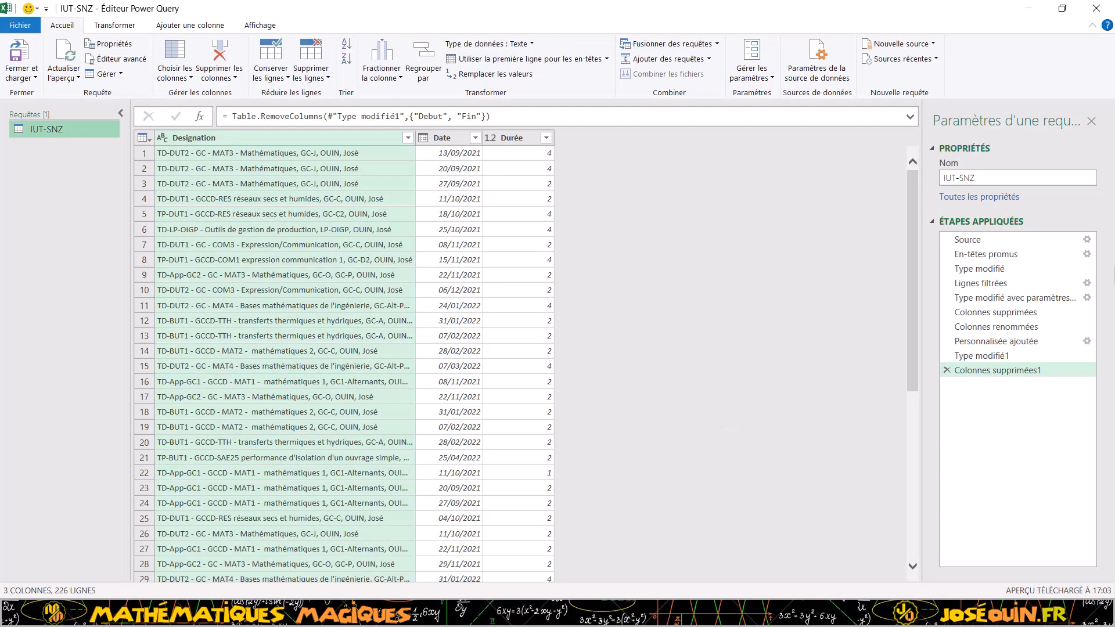
pyautogui.click(1088, 241)
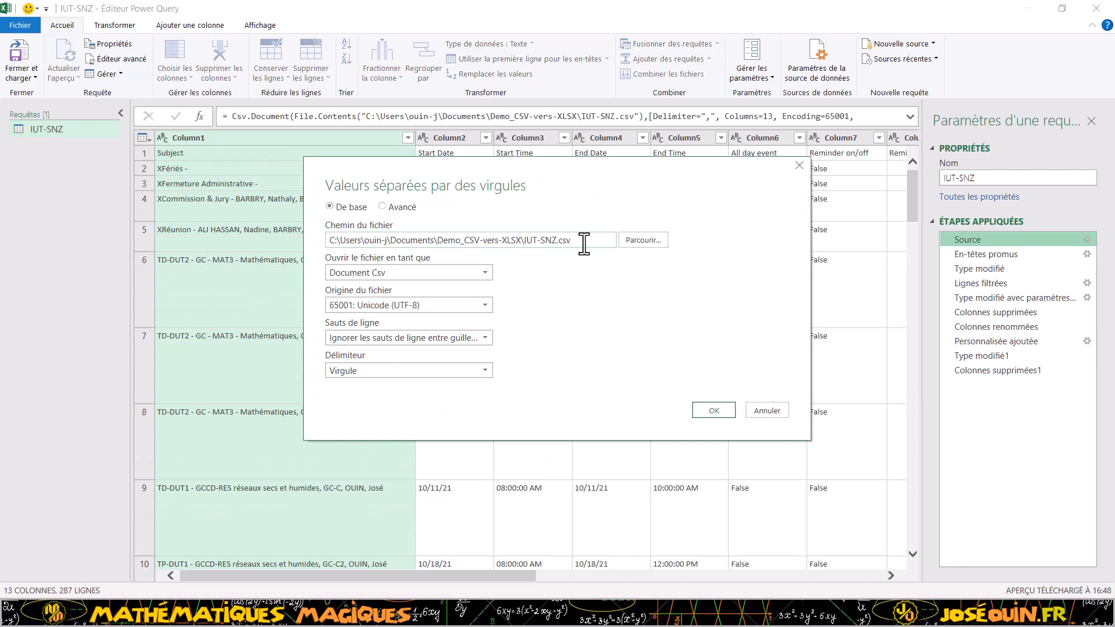
pyautogui.moveTo(583, 244); pyautogui.dragTo(536, 241)
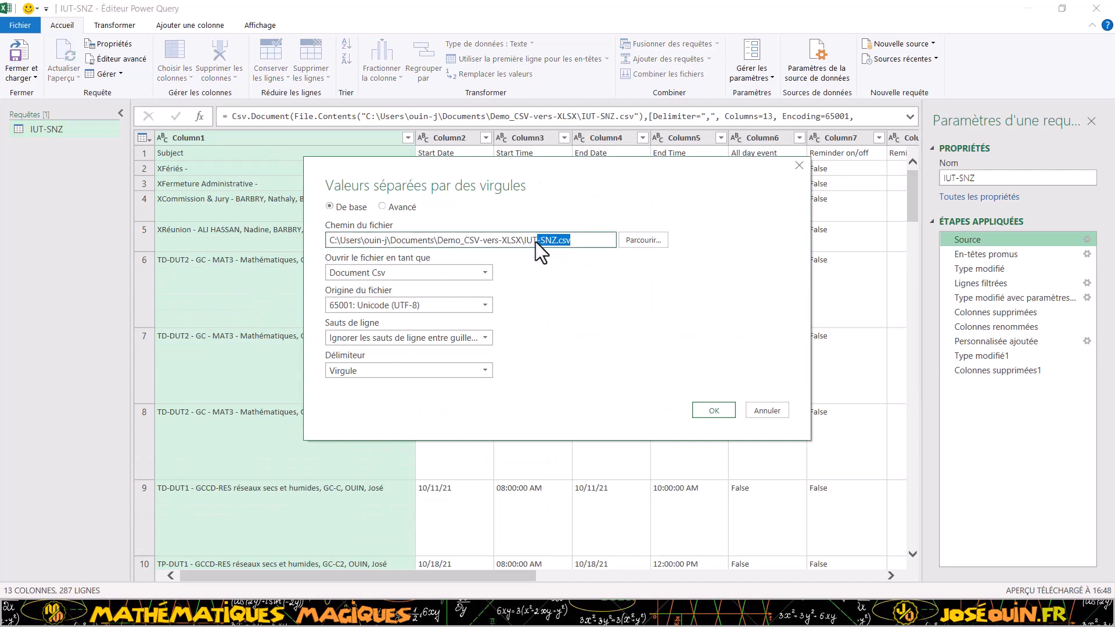
pyautogui.click(712, 410)
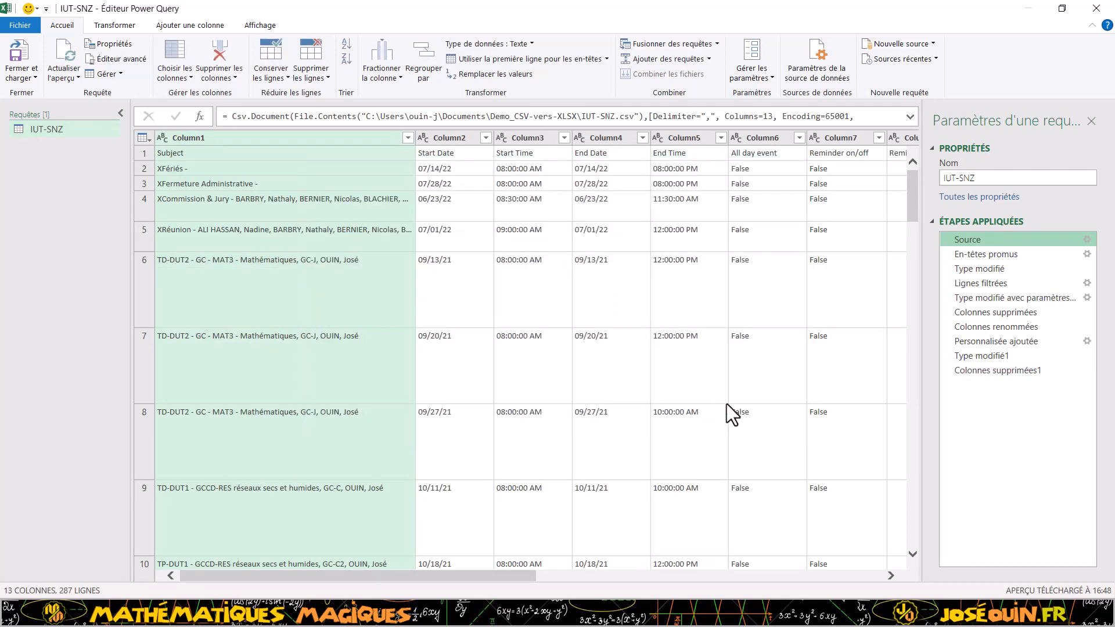
# - Return to the last applied step, Colonnes supprimées1, and close the query editor with Fermer et charger
pyautogui.click(1006, 373)
pyautogui.click(27, 75)
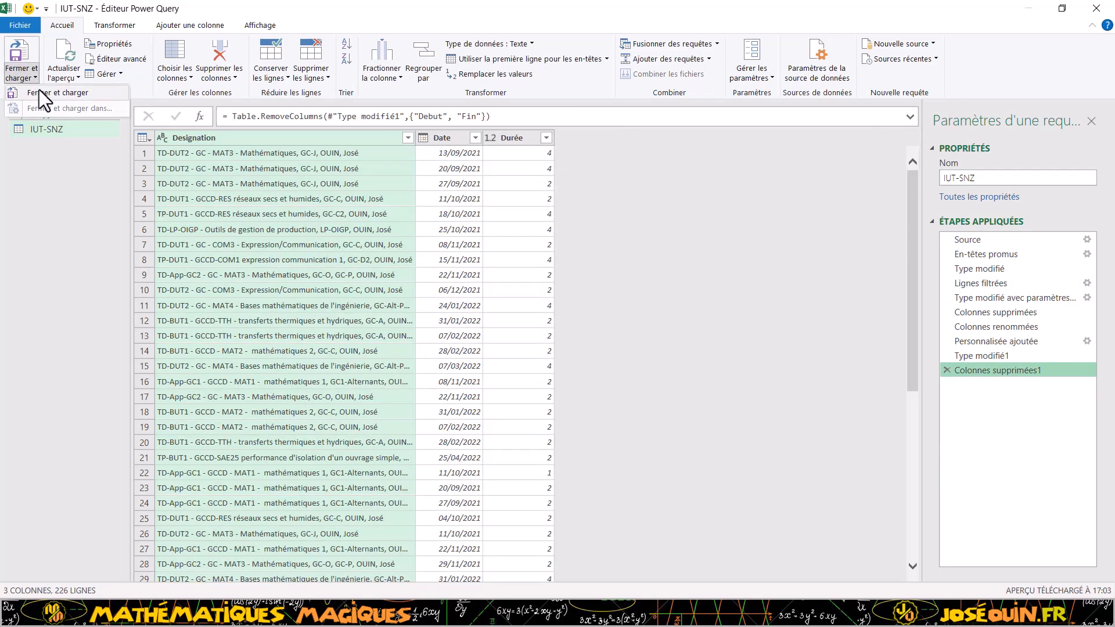
pyautogui.click(39, 92)
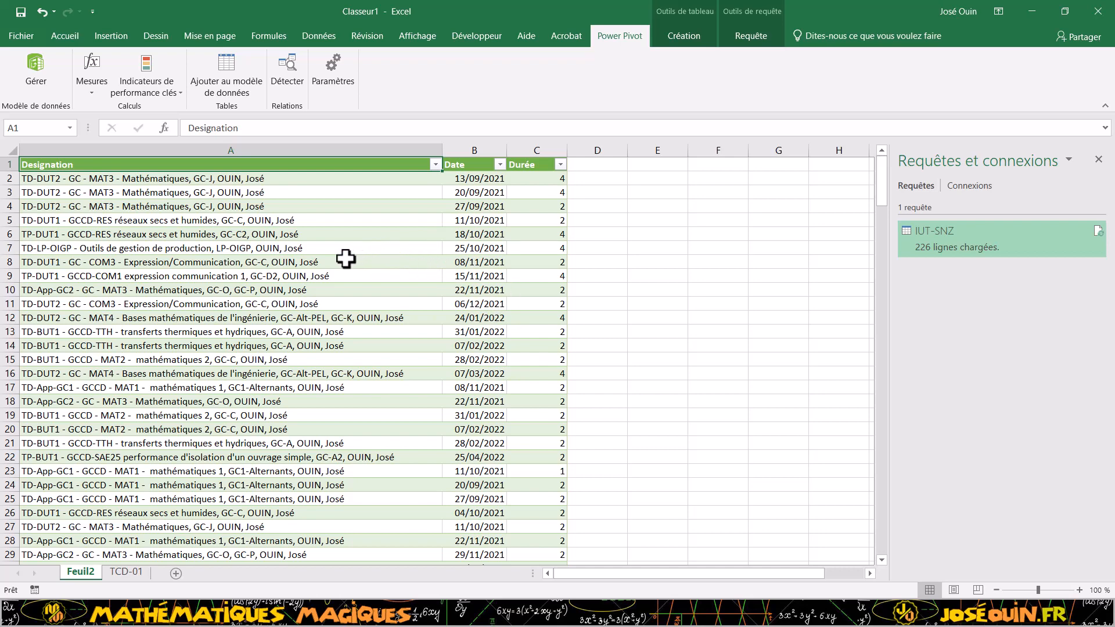
# - Check the name of the worksheet table holding the query data in its table properties
pyautogui.click(276, 197)
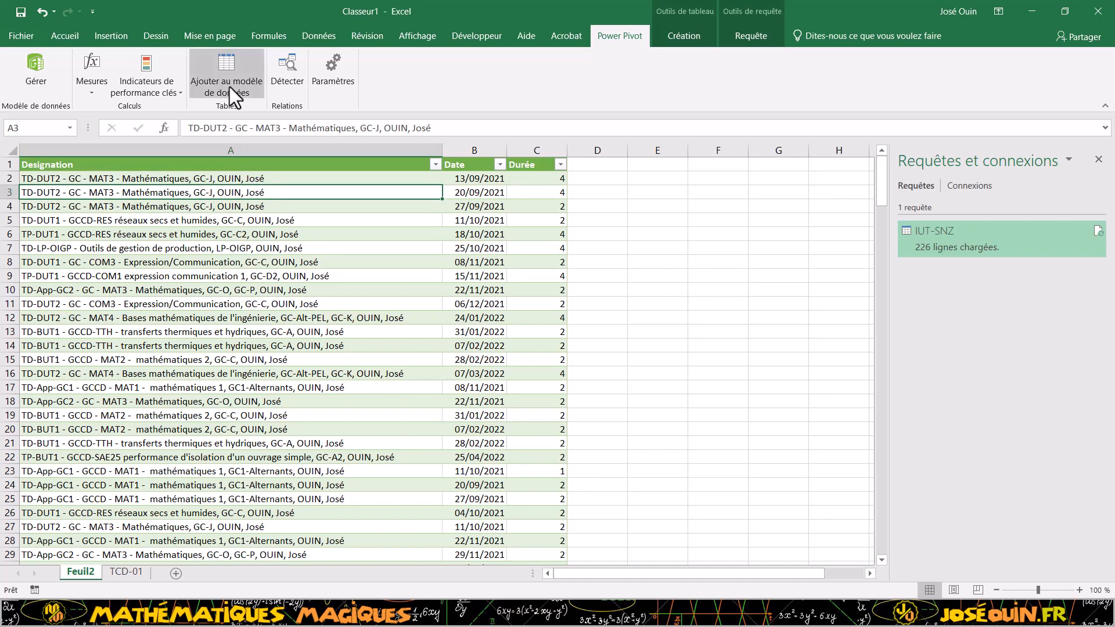
pyautogui.click(318, 36)
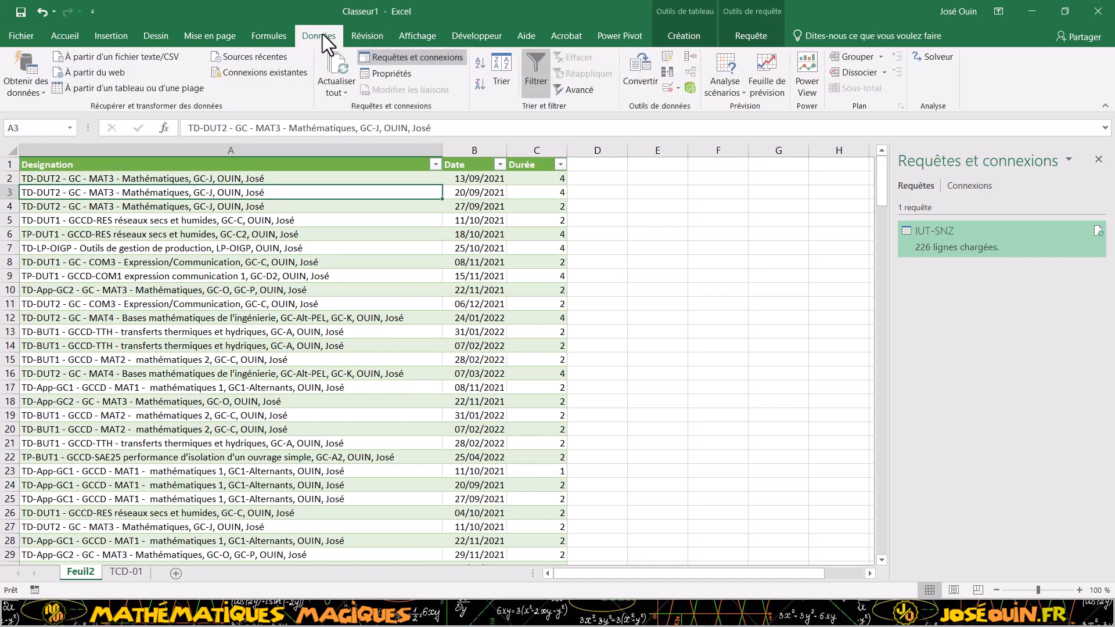
pyautogui.click(737, 35)
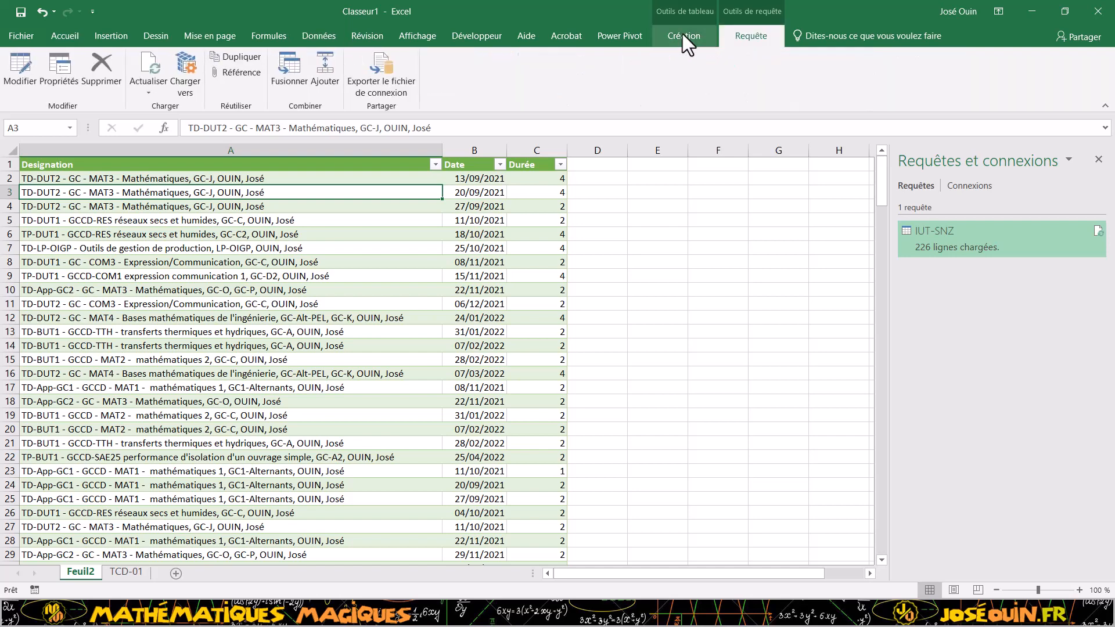
pyautogui.click(682, 34)
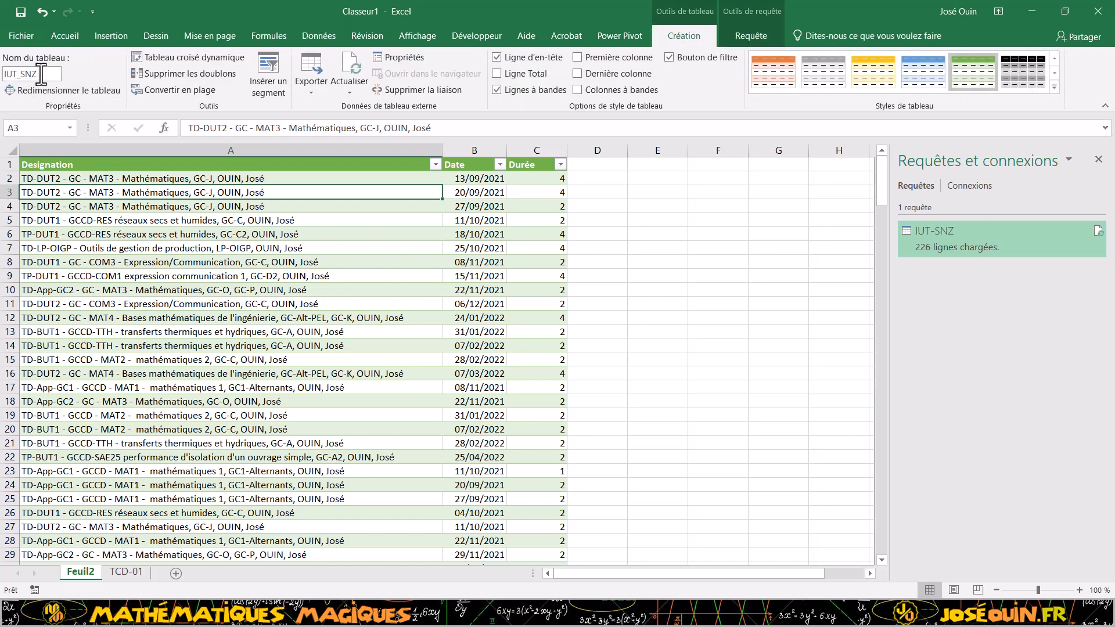
pyautogui.moveTo(41, 75); pyautogui.dragTo(3, 76)
# - Add the IUT_SNZ worksheet table to the Power Pivot data model
pyautogui.click(391, 203)
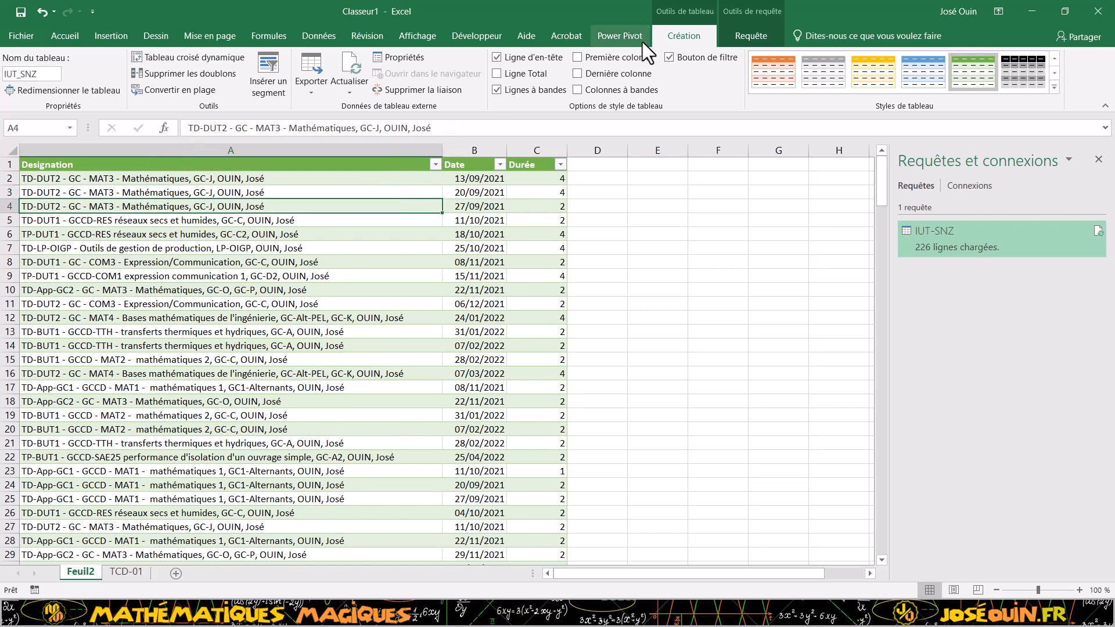
pyautogui.click(619, 37)
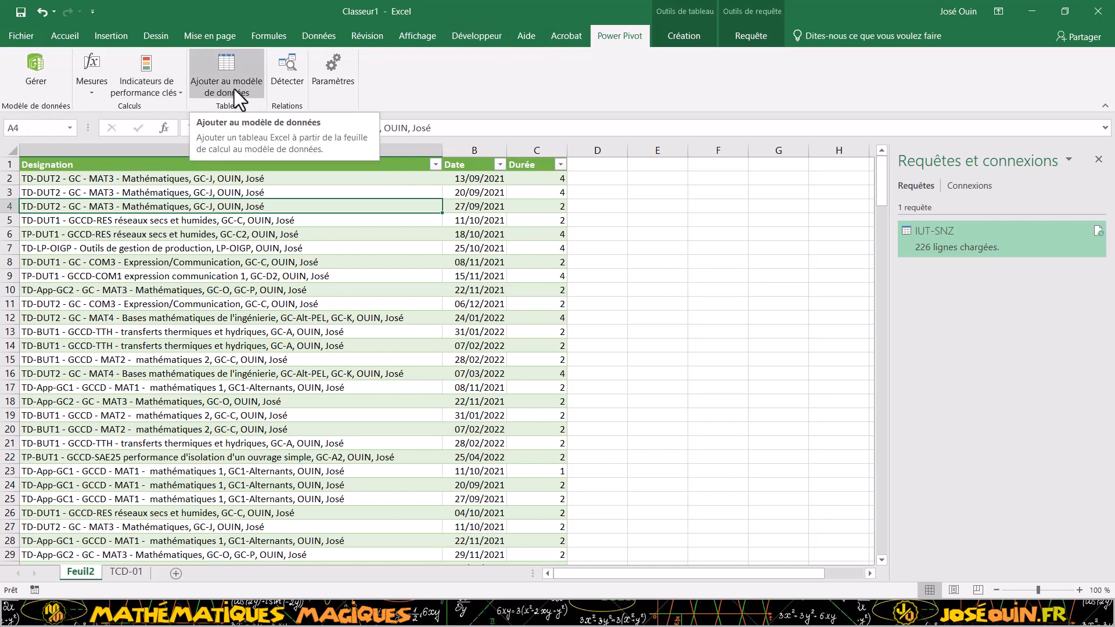
pyautogui.click(234, 89)
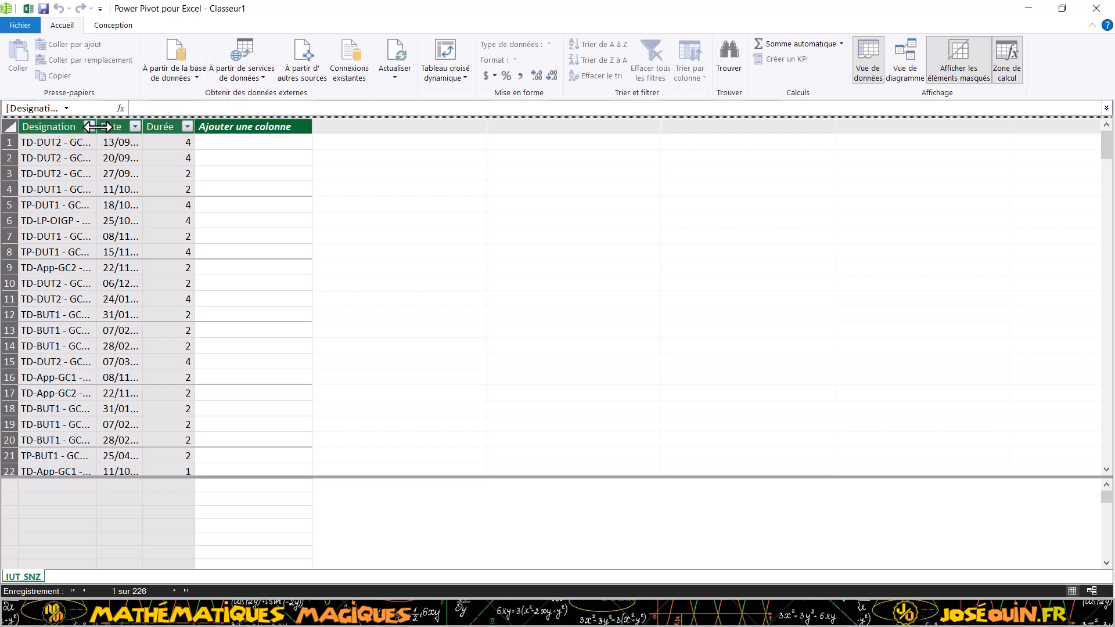
# - Widen the Designation, Date and Durée columns in the data model table so their contents are readable
pyautogui.moveTo(144, 126); pyautogui.dragTo(325, 127)
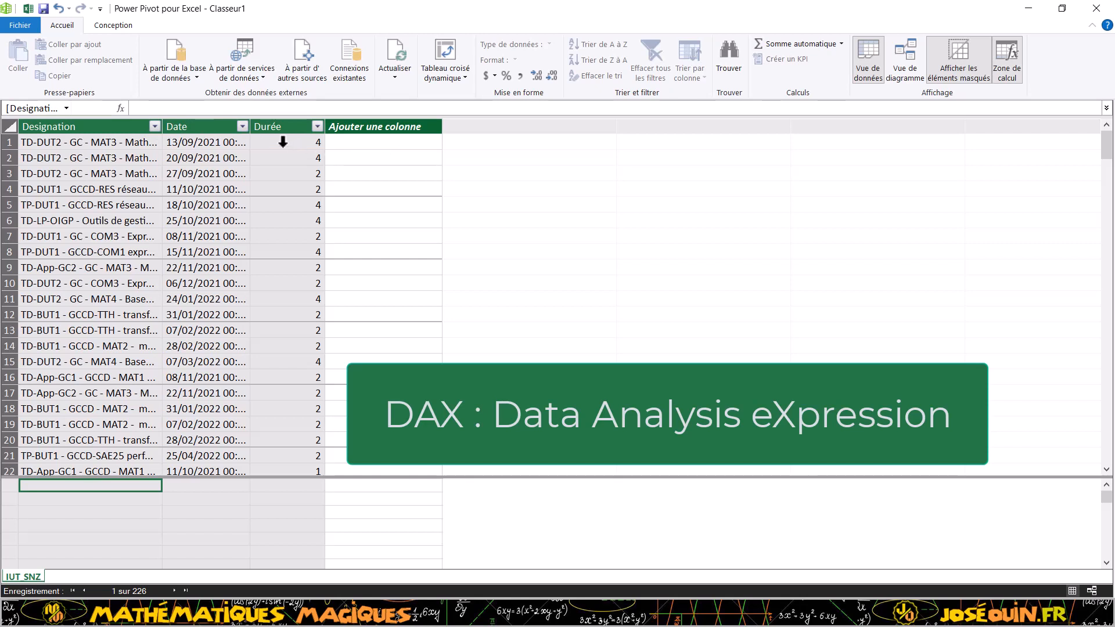
pyautogui.moveTo(251, 130); pyautogui.dragTo(273, 129)
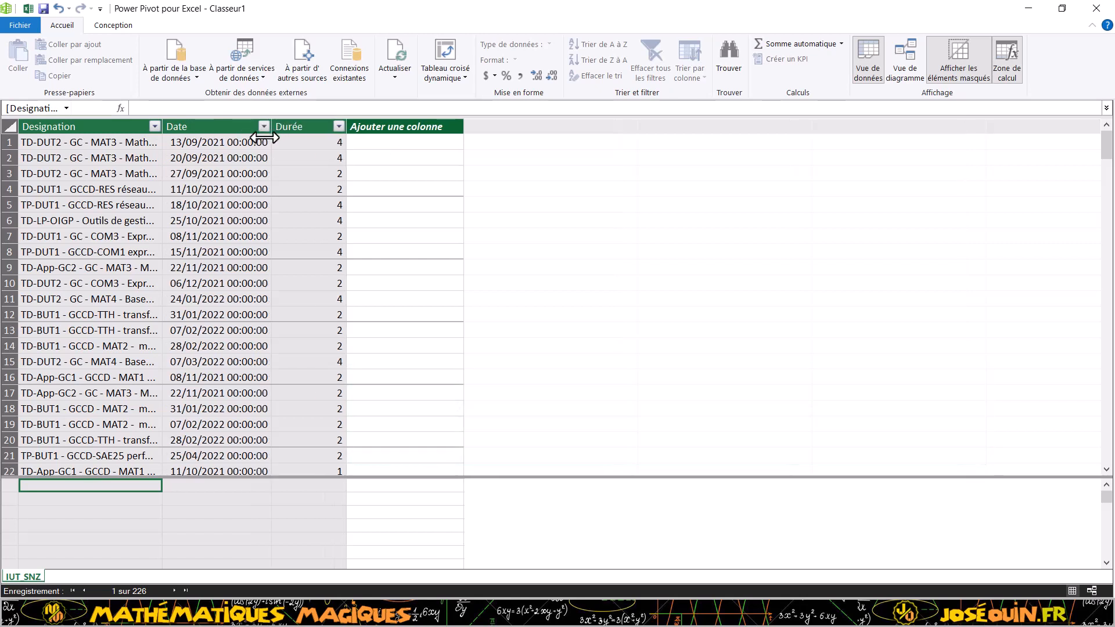
pyautogui.moveTo(161, 125); pyautogui.dragTo(279, 126)
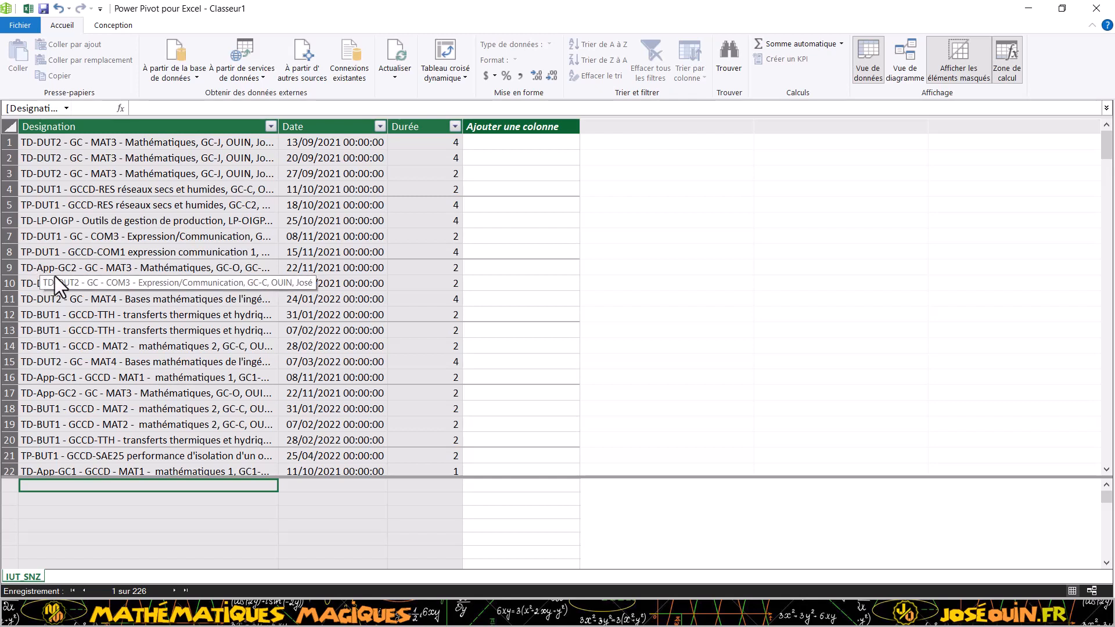
# - Review the Designation entries and add a new column named Apprentissage after the Durée column
pyautogui.scroll(-1, 53, 277)
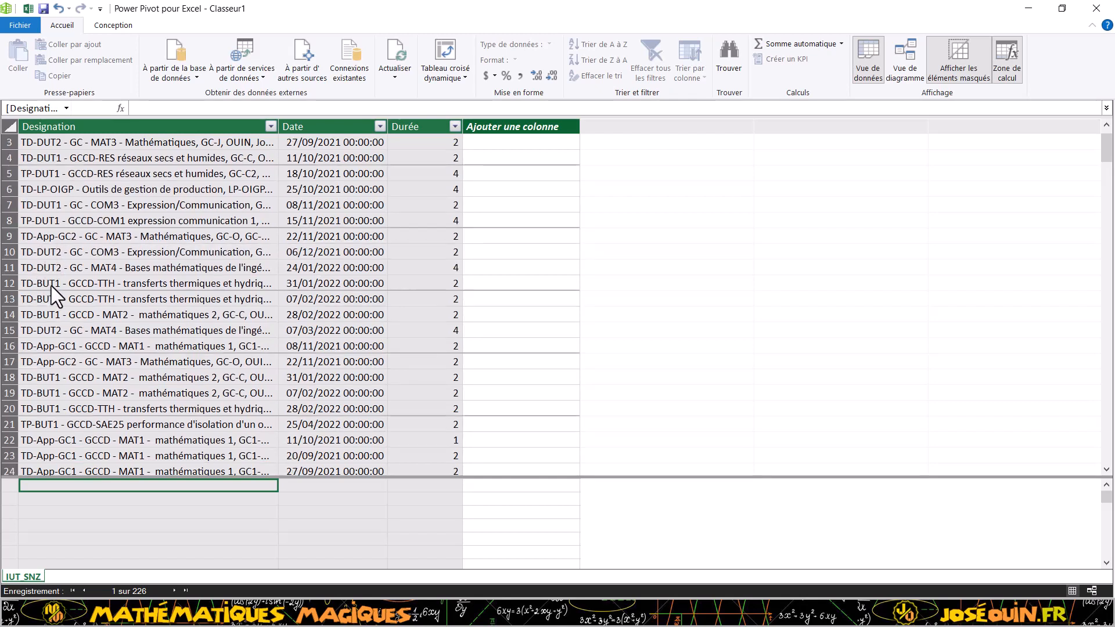
pyautogui.scroll(-1, 58, 357)
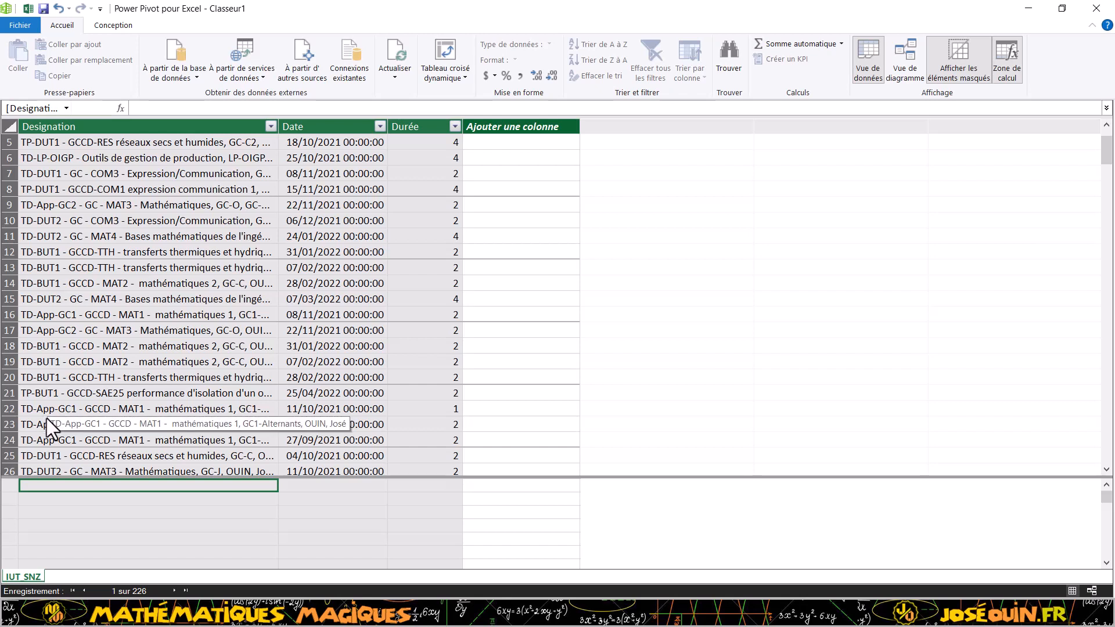
pyautogui.scroll(3, 47, 418)
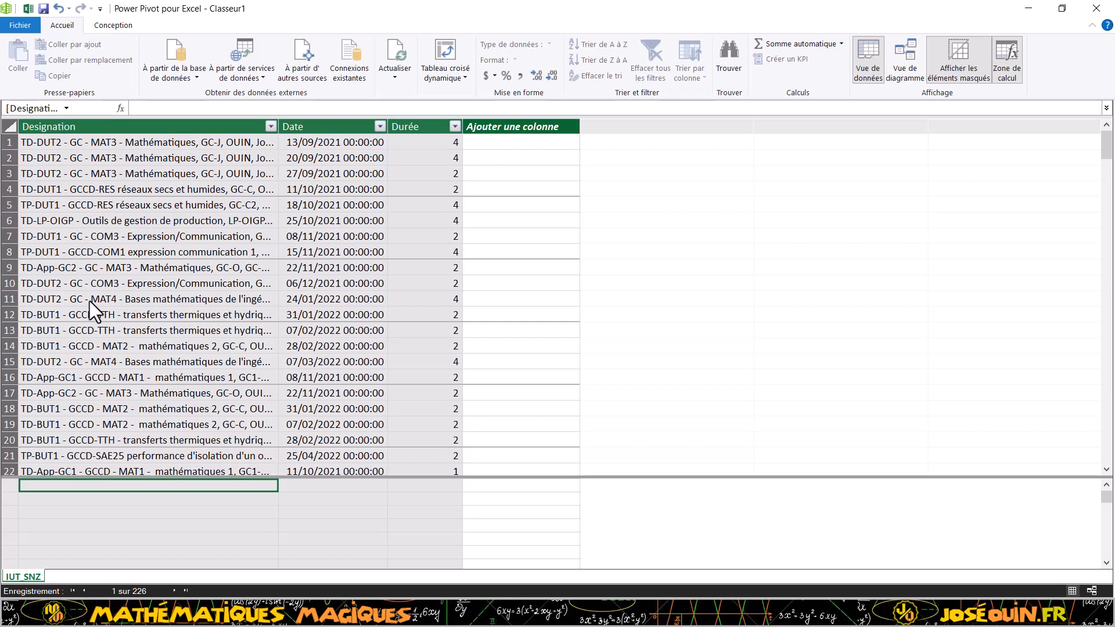
pyautogui.doubleClick(486, 124)
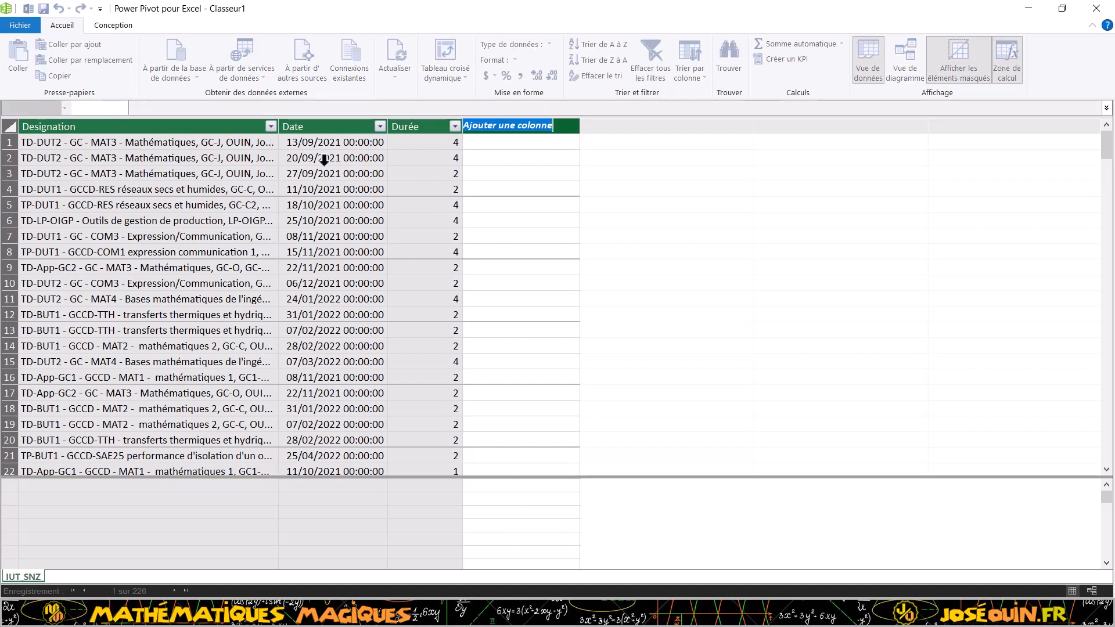
pyautogui.write('A')
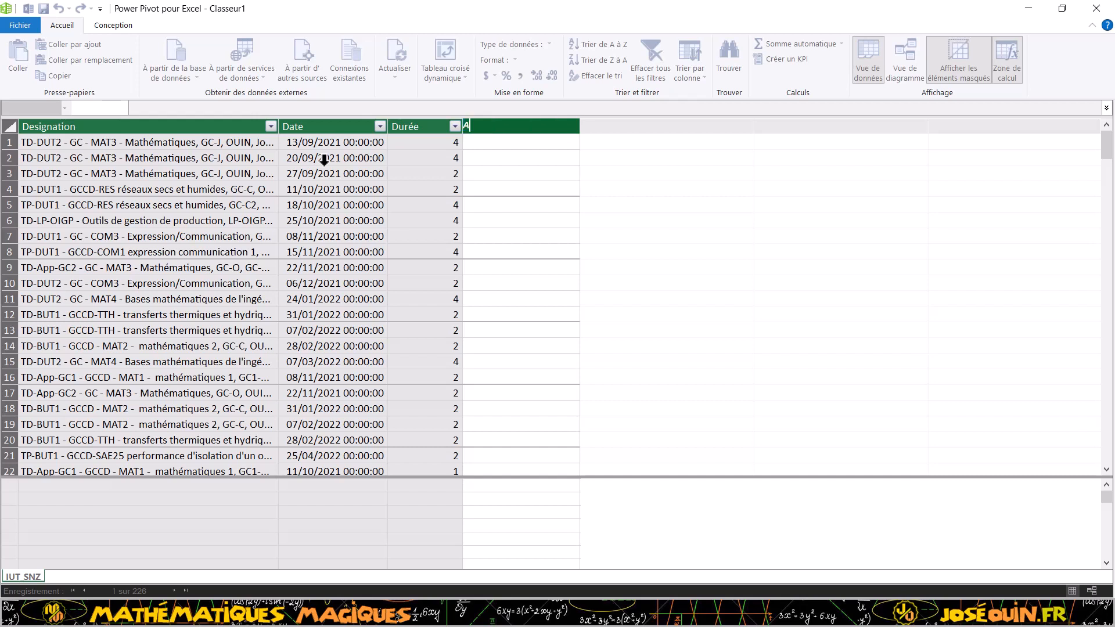
pyautogui.write('pprentissage')
pyautogui.press('Return')
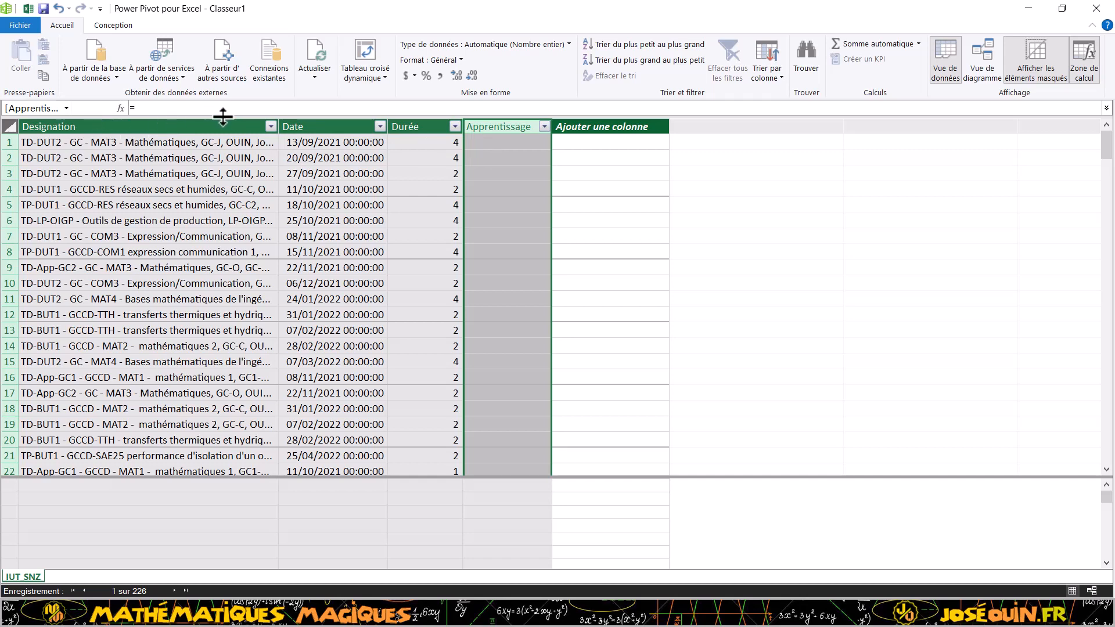
# - Enlarge the formula bar and fill the Apprentissage column with the formula =MID(IUT_SNZ[Designation];4;3)
pyautogui.moveTo(221, 115); pyautogui.dragTo(221, 129)
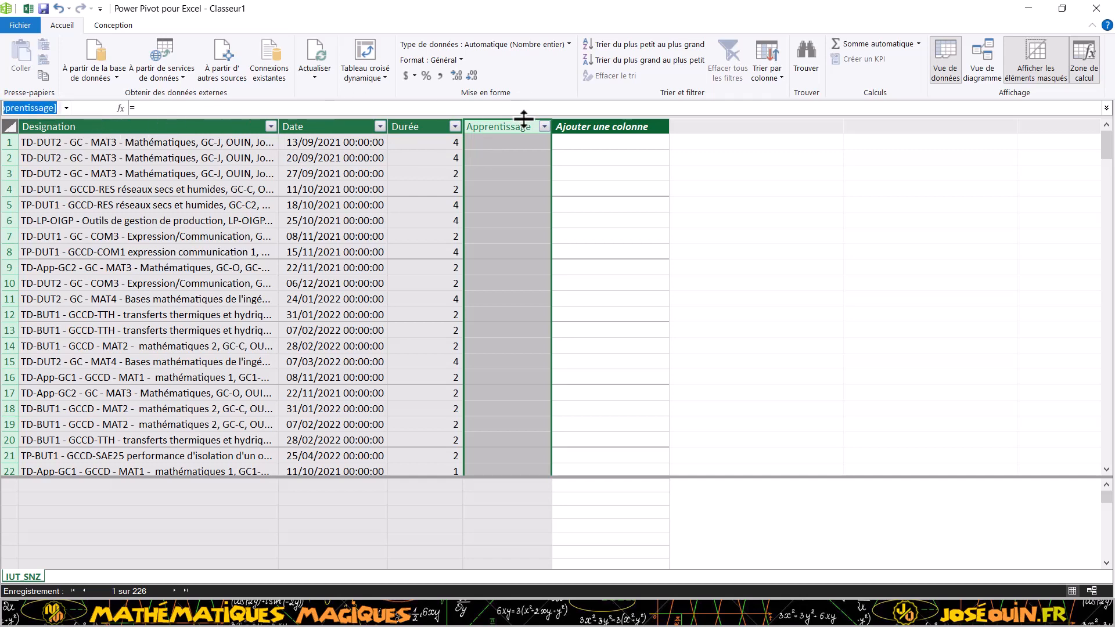
pyautogui.moveTo(524, 118); pyautogui.dragTo(525, 148)
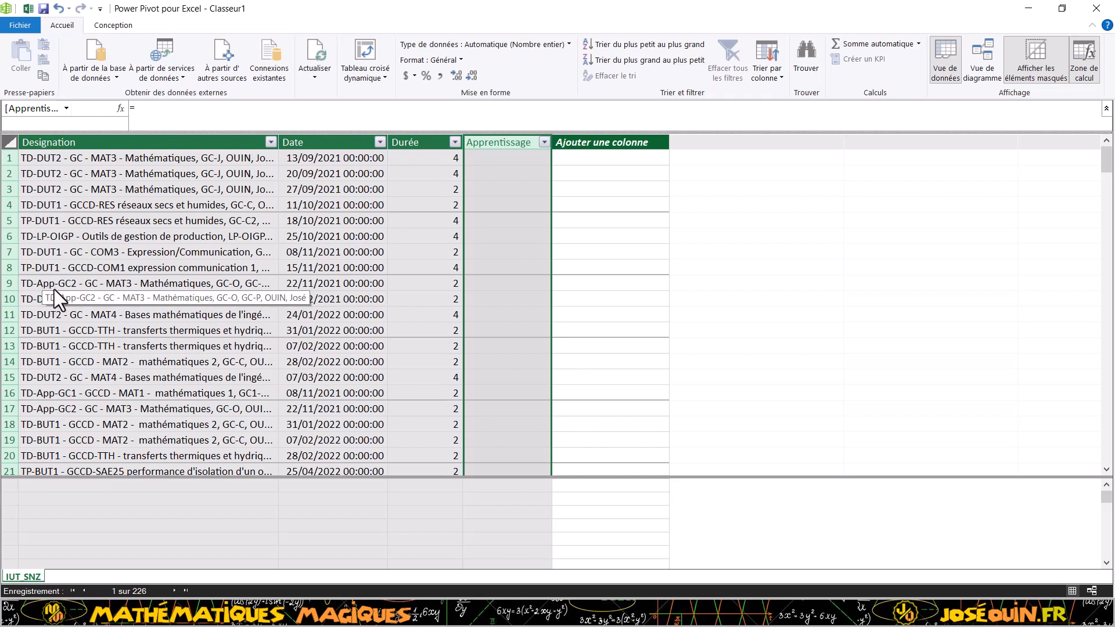
pyautogui.click(503, 159)
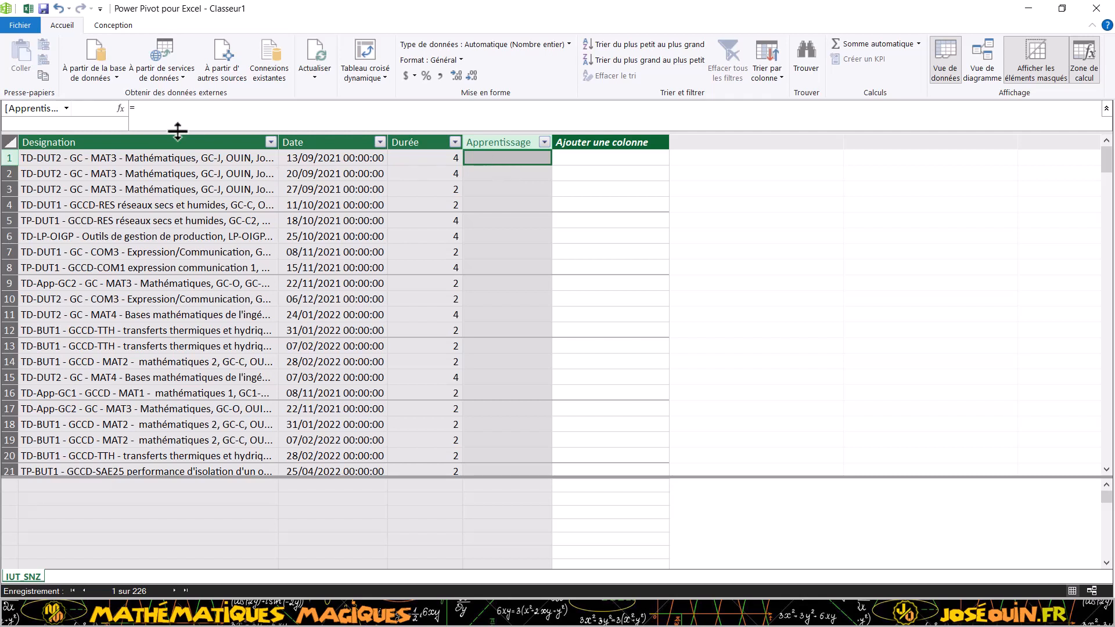
pyautogui.click(156, 110)
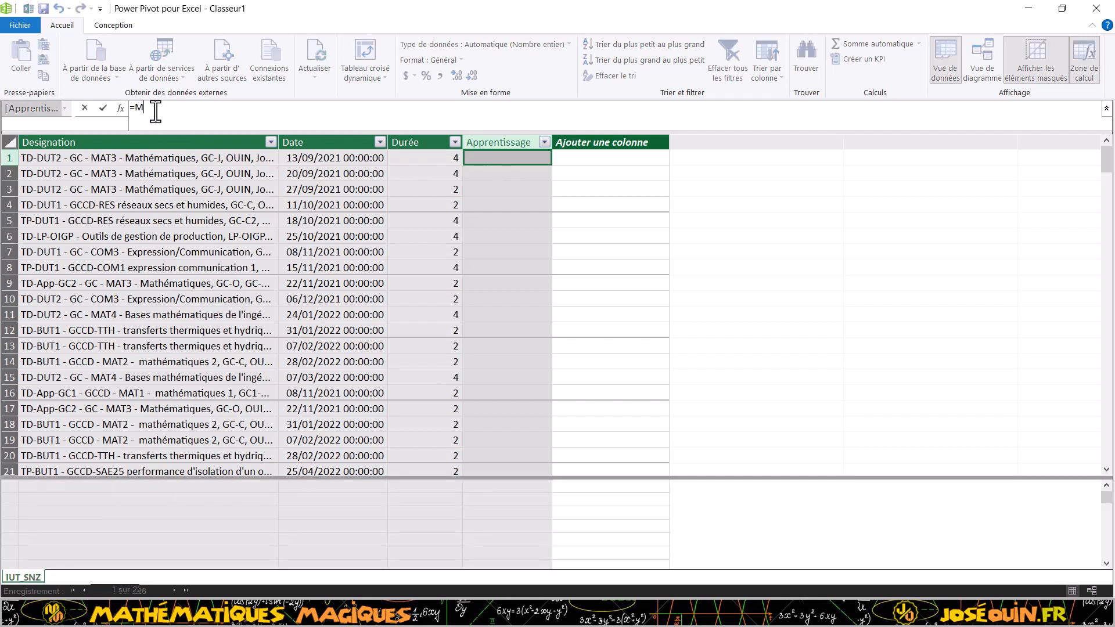
pyautogui.write('MID(')
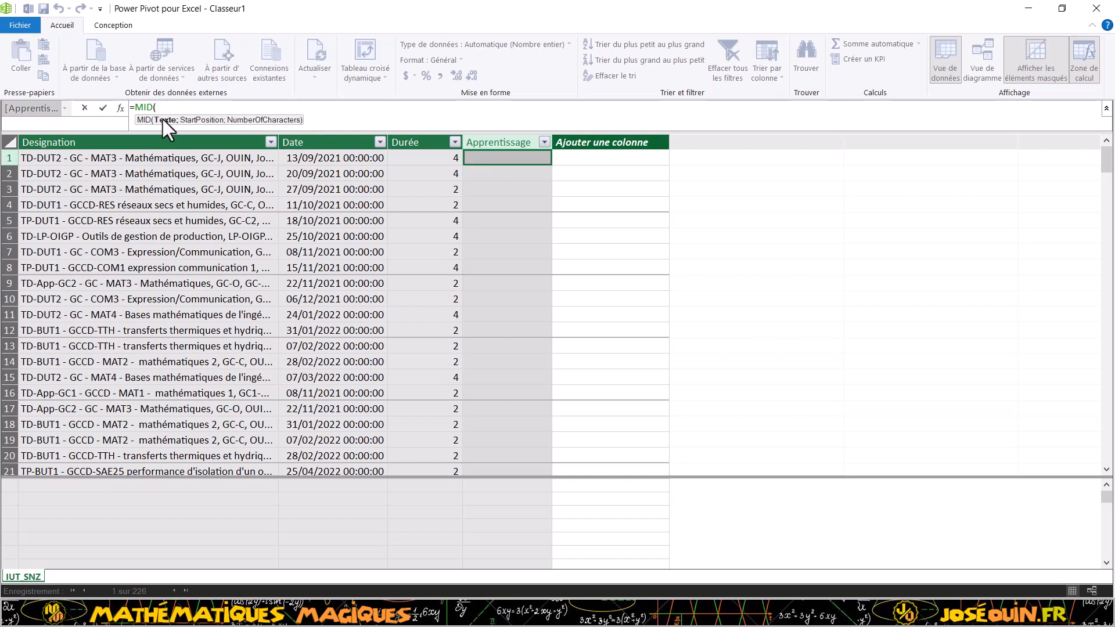
pyautogui.click(137, 158)
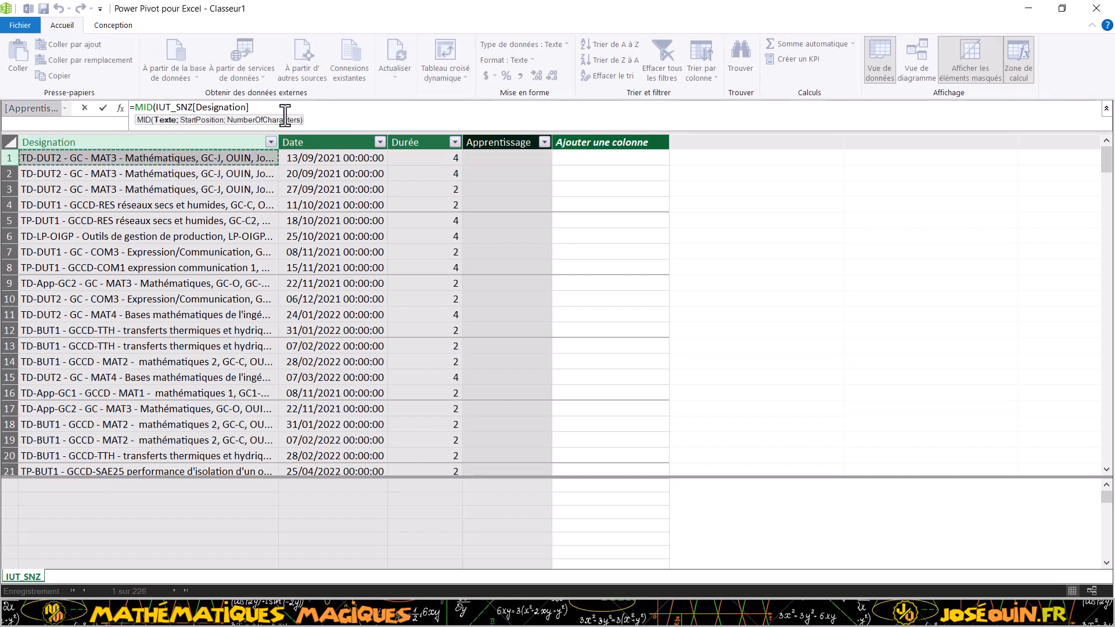
pyautogui.write(';')
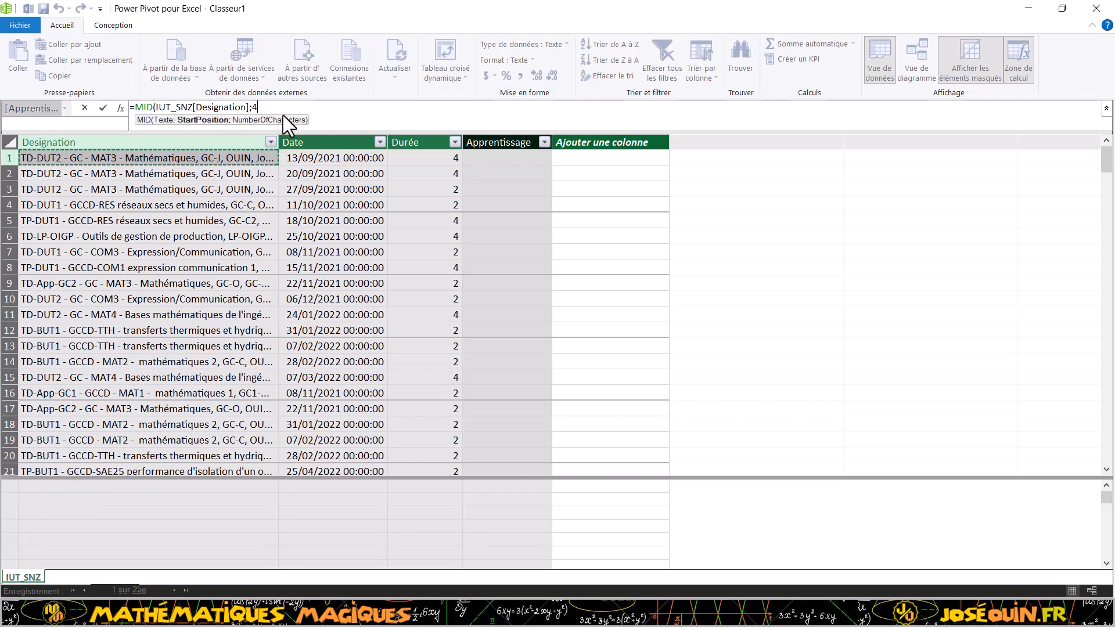
pyautogui.write('4;')
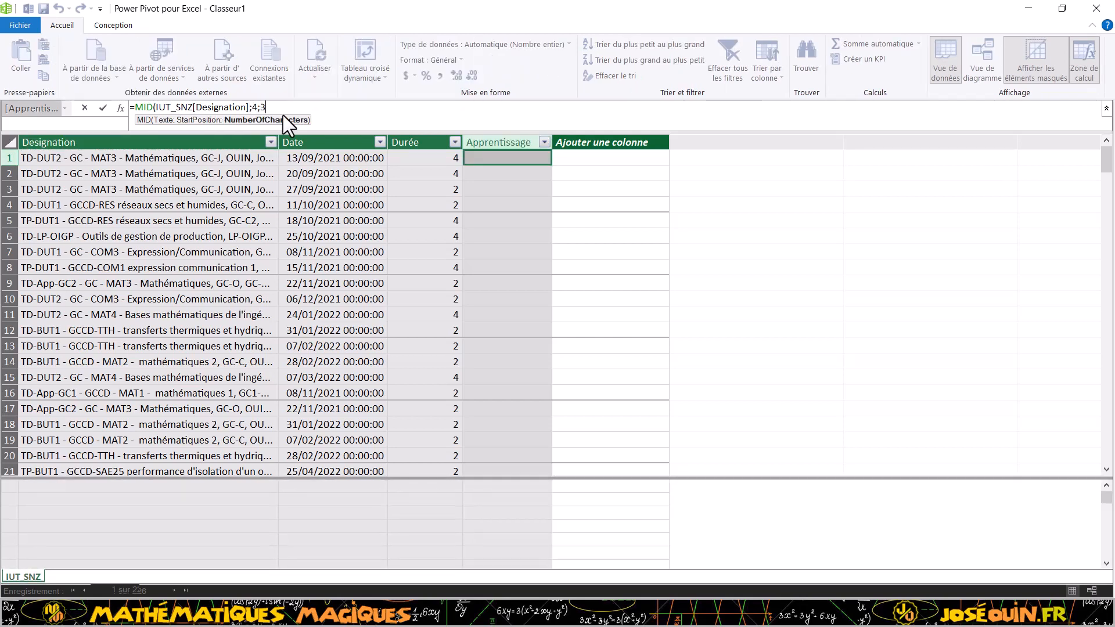
pyautogui.write('3)')
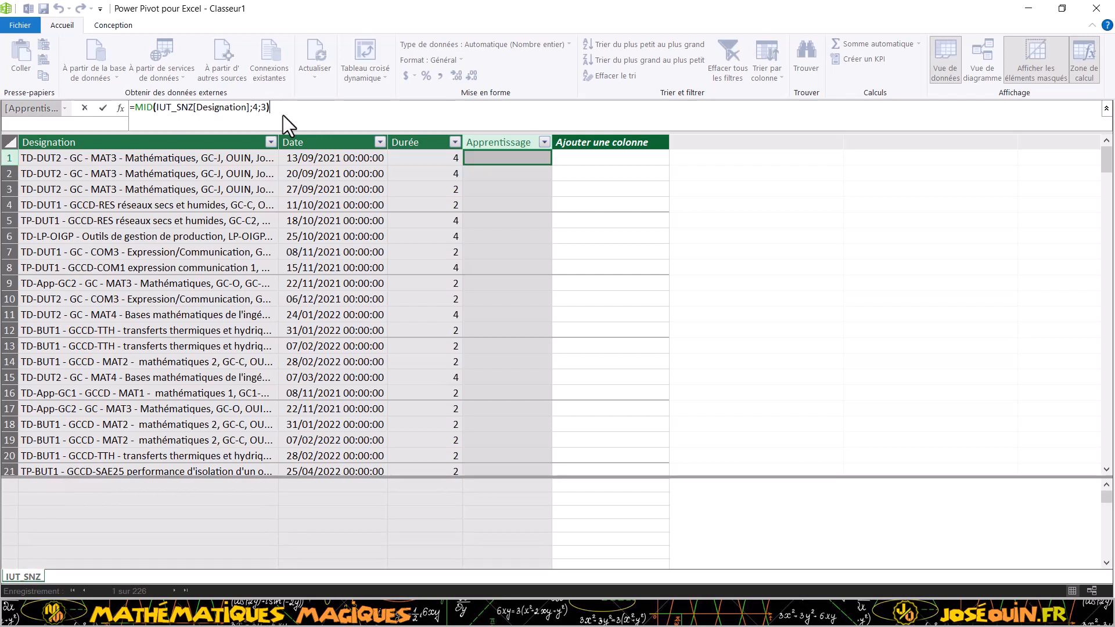
pyautogui.press('Return')
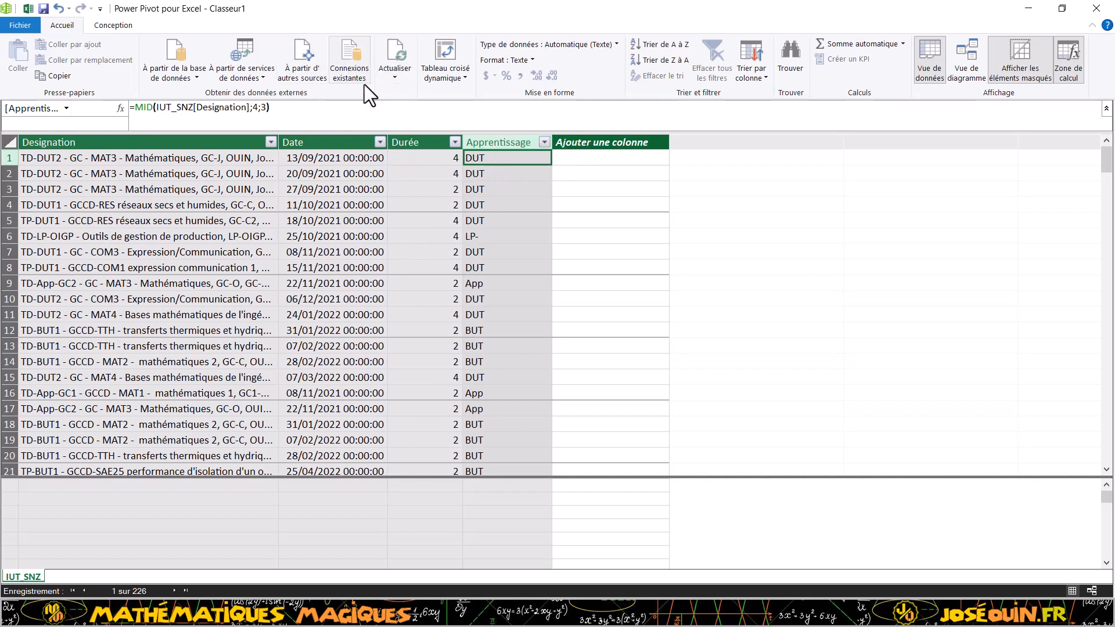
pyautogui.click(464, 79)
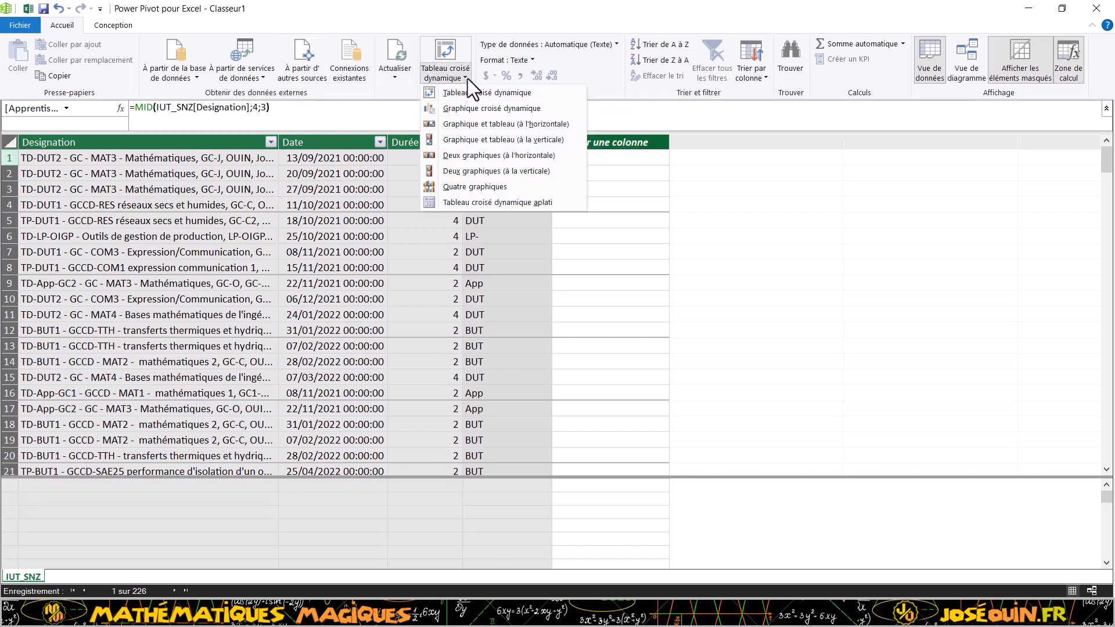
pyautogui.click(468, 79)
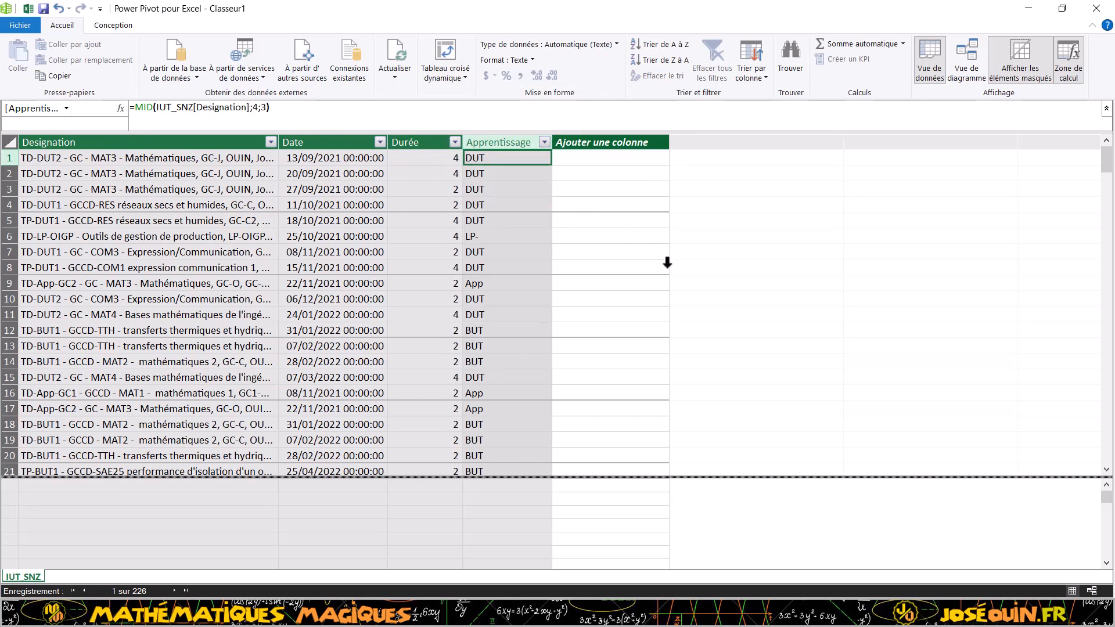
pyautogui.click(385, 392)
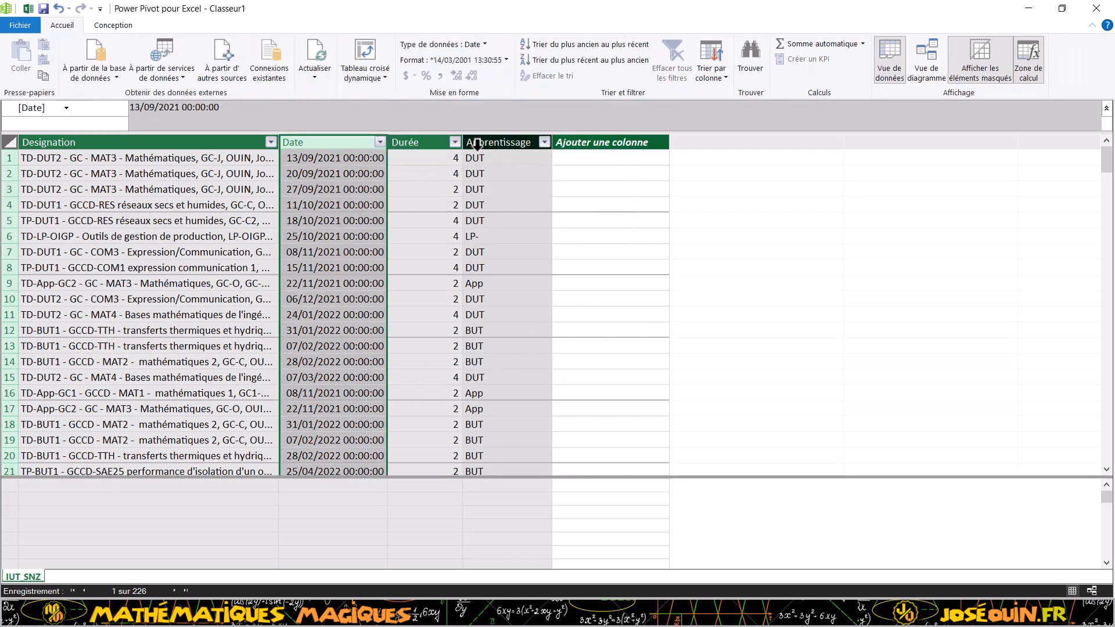
pyautogui.click(500, 140)
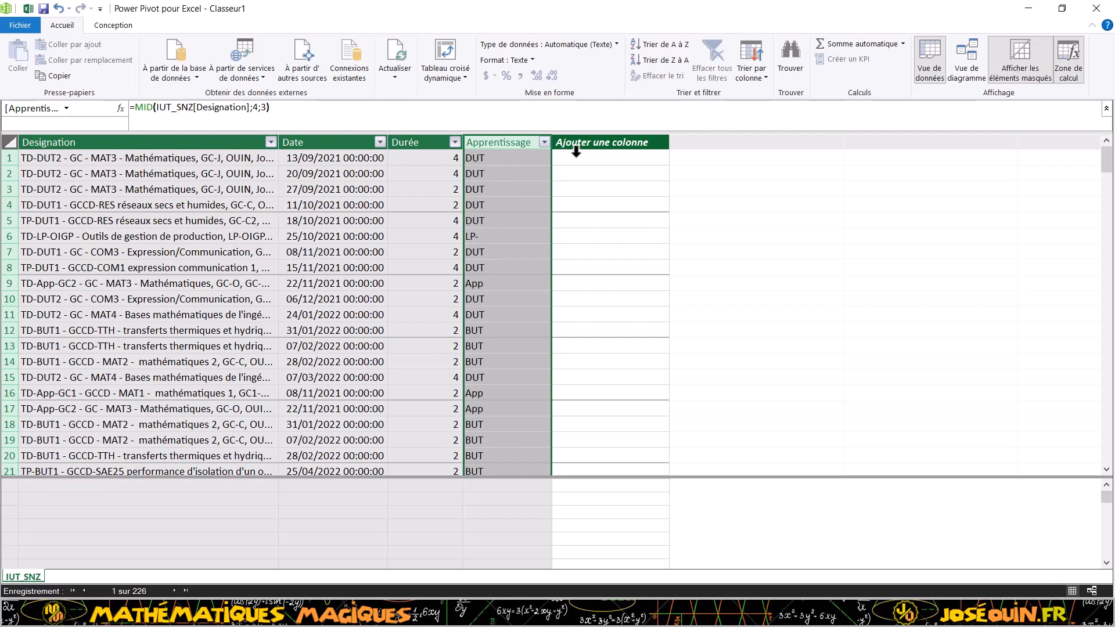
# - Create a pivot table from the data model on the existing TCD-01 sheet, starting at cell B6
pyautogui.click(464, 78)
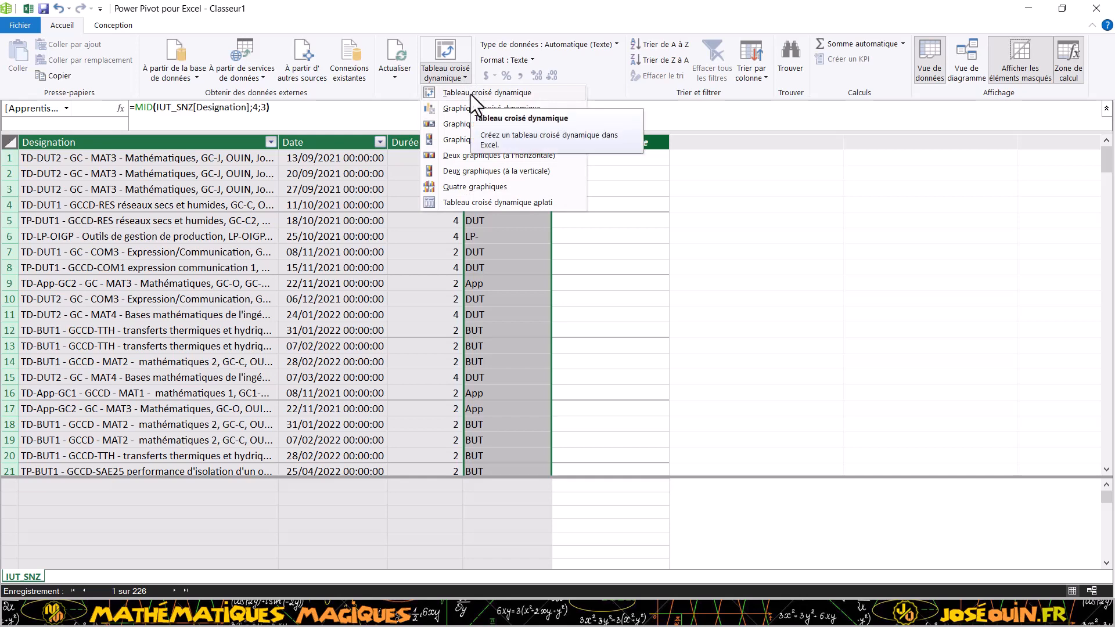
pyautogui.click(471, 93)
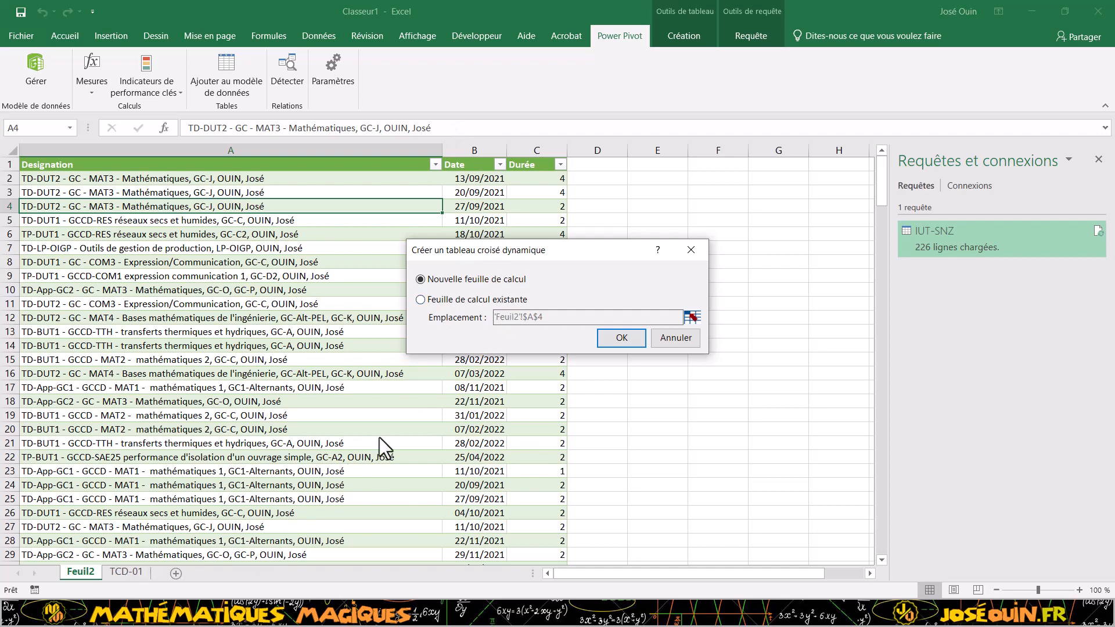
pyautogui.click(421, 300)
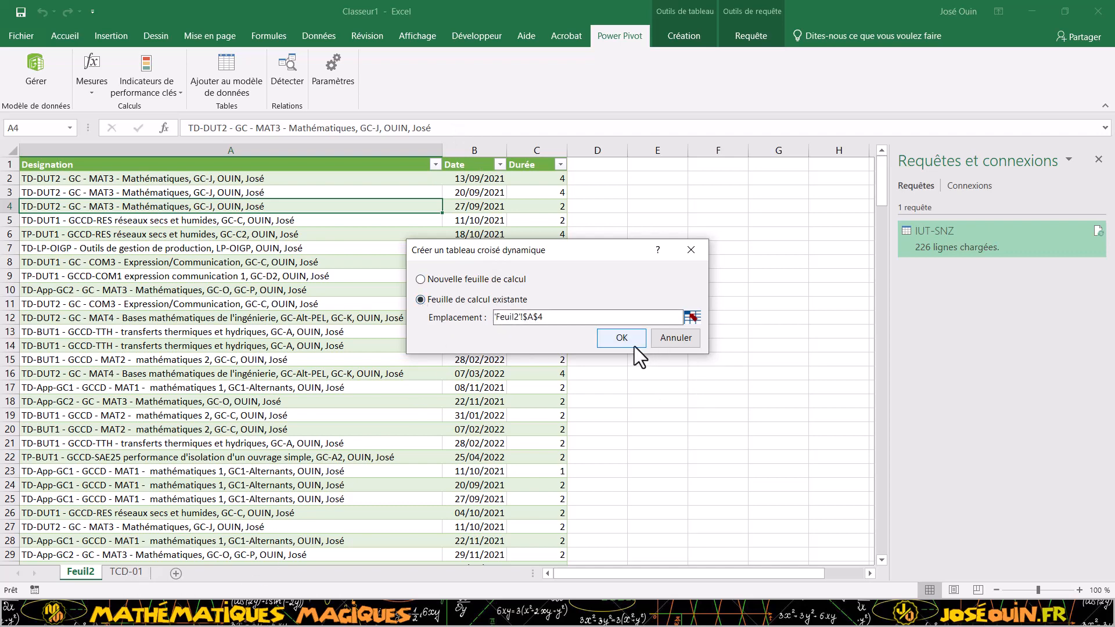
pyautogui.click(693, 317)
pyautogui.click(128, 572)
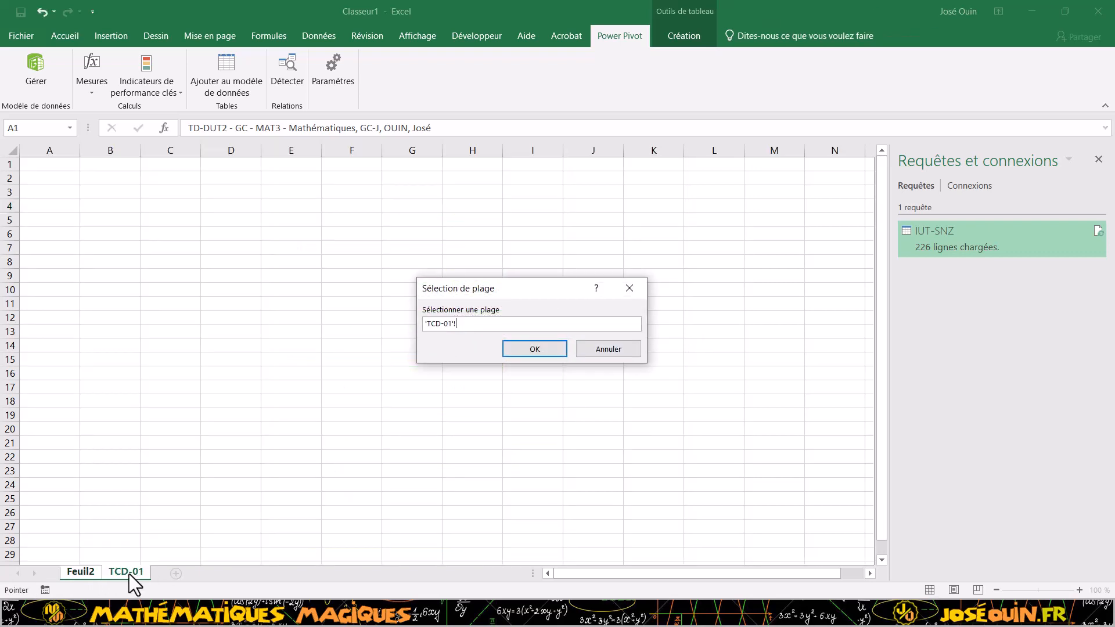
pyautogui.click(99, 233)
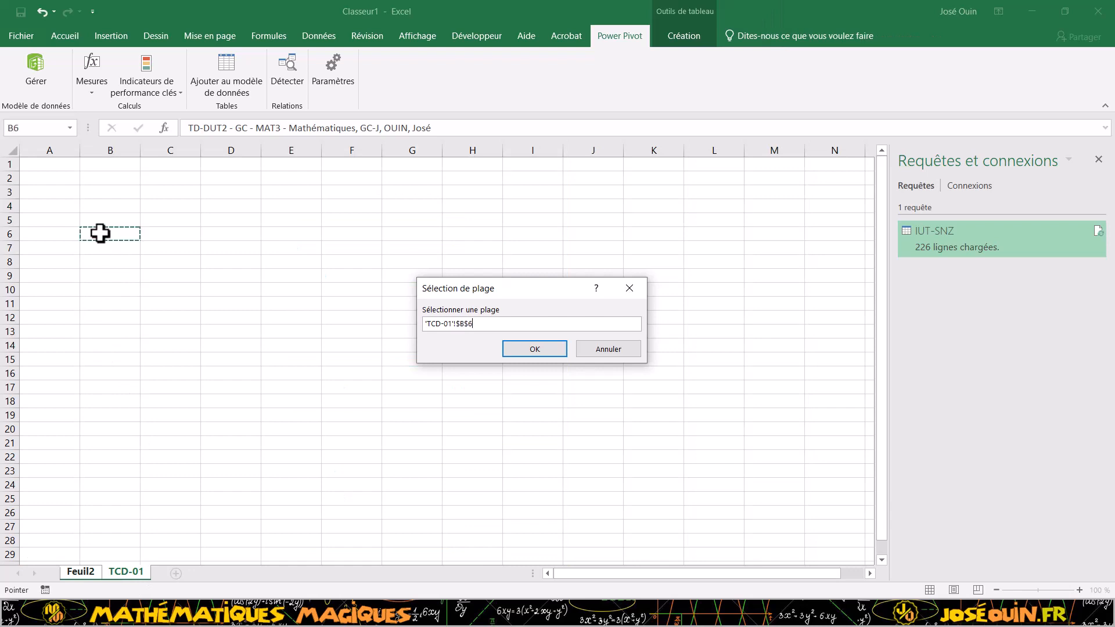
pyautogui.click(535, 349)
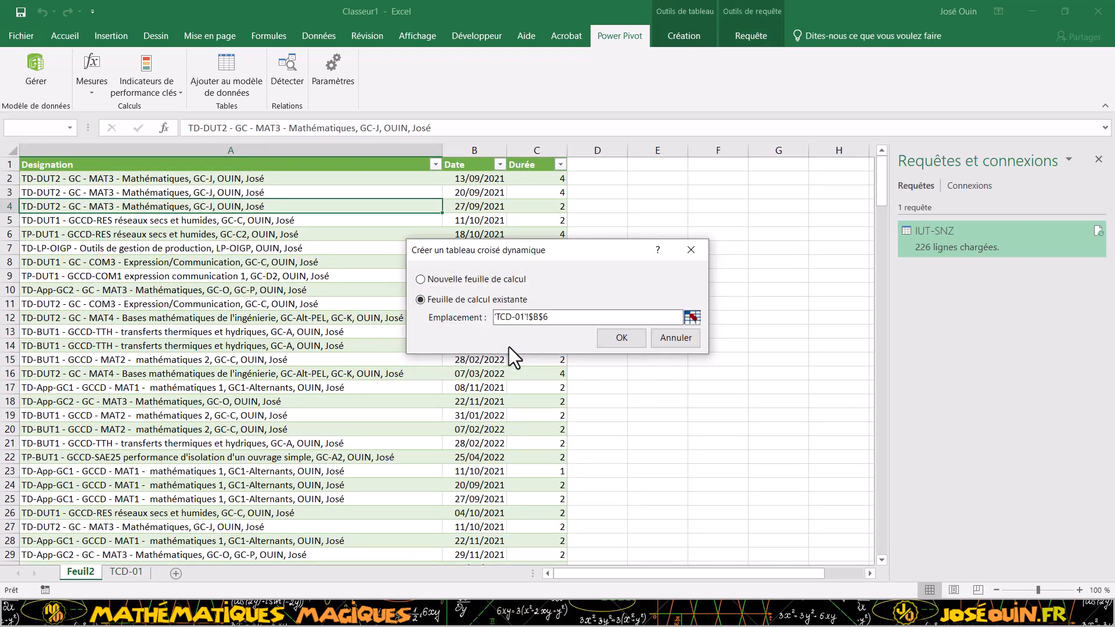
pyautogui.click(615, 339)
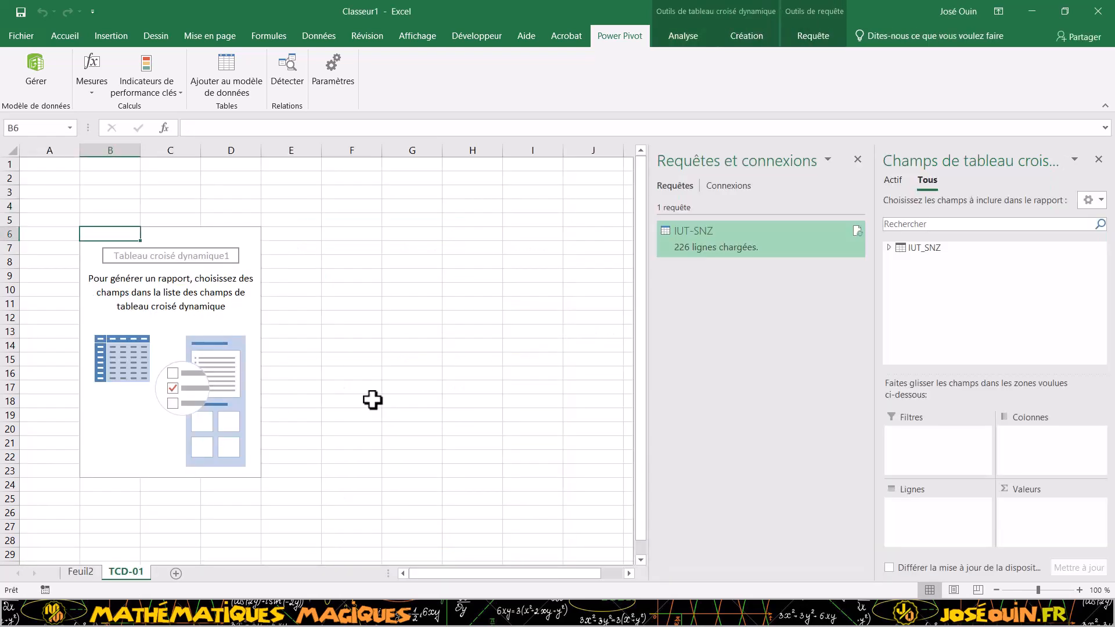
# - Build the pivot table with Designation as rows and the sum of Durée as values, and narrow column B
pyautogui.click(858, 160)
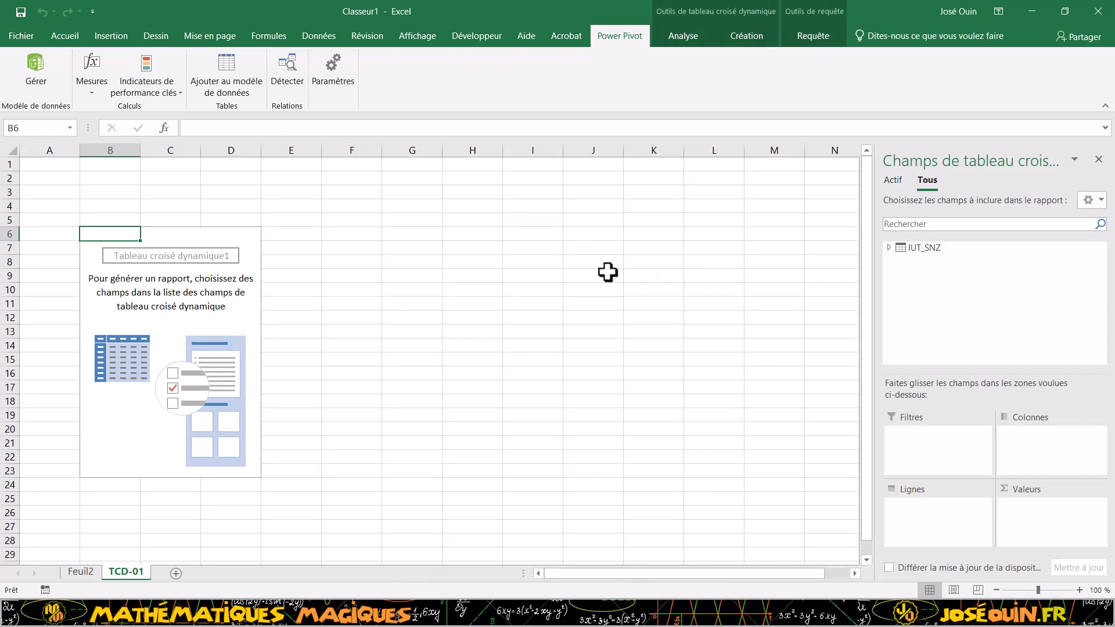
pyautogui.click(889, 248)
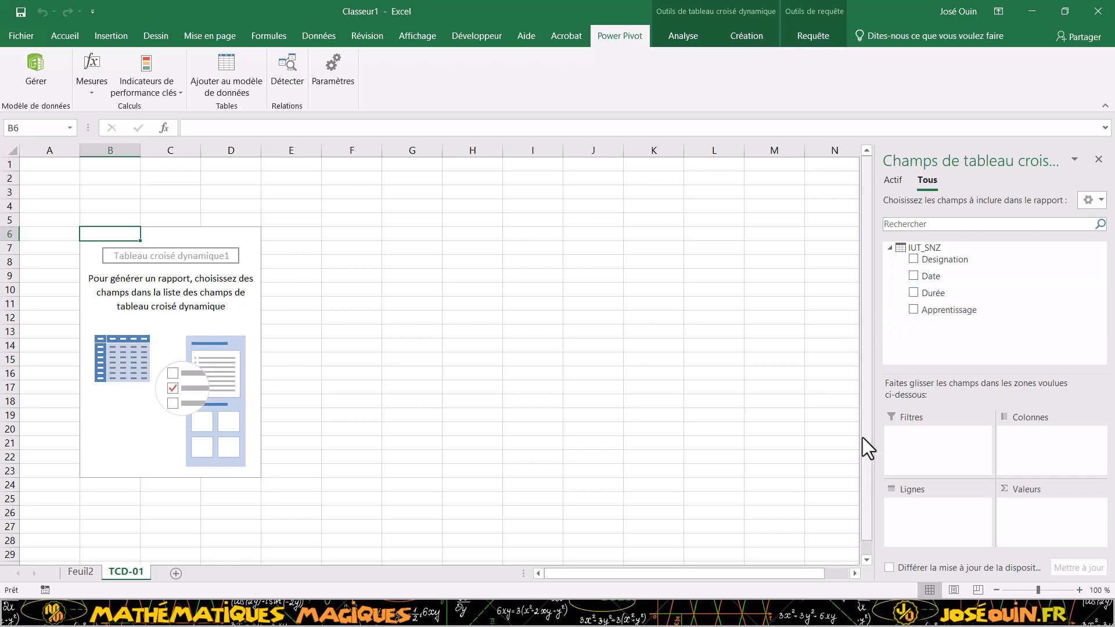
pyautogui.click(839, 453)
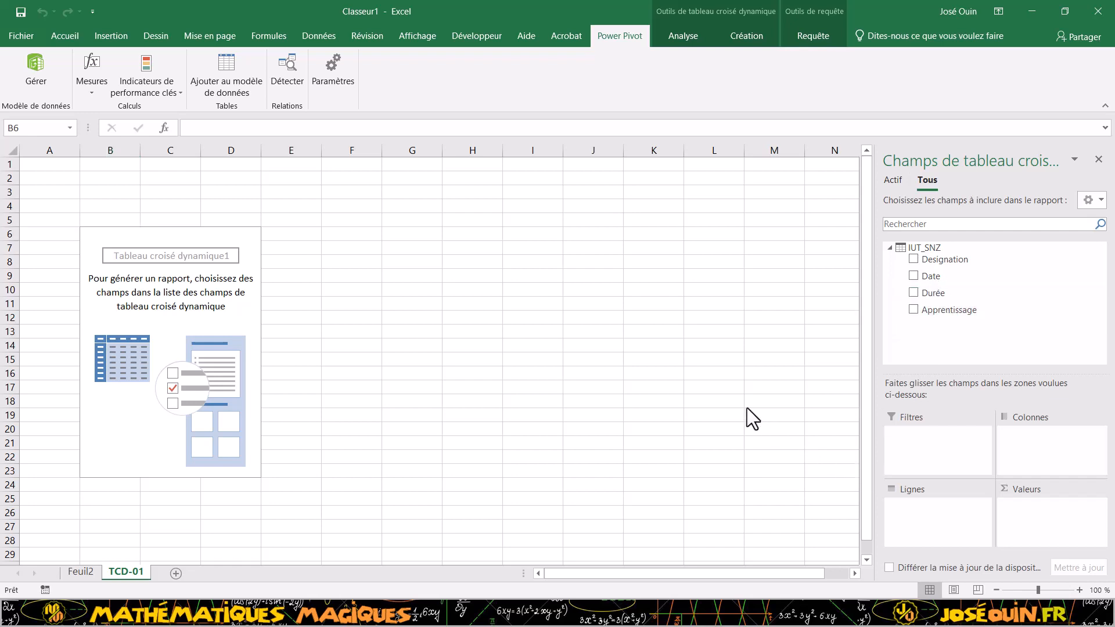
pyautogui.moveTo(937, 259); pyautogui.dragTo(910, 507)
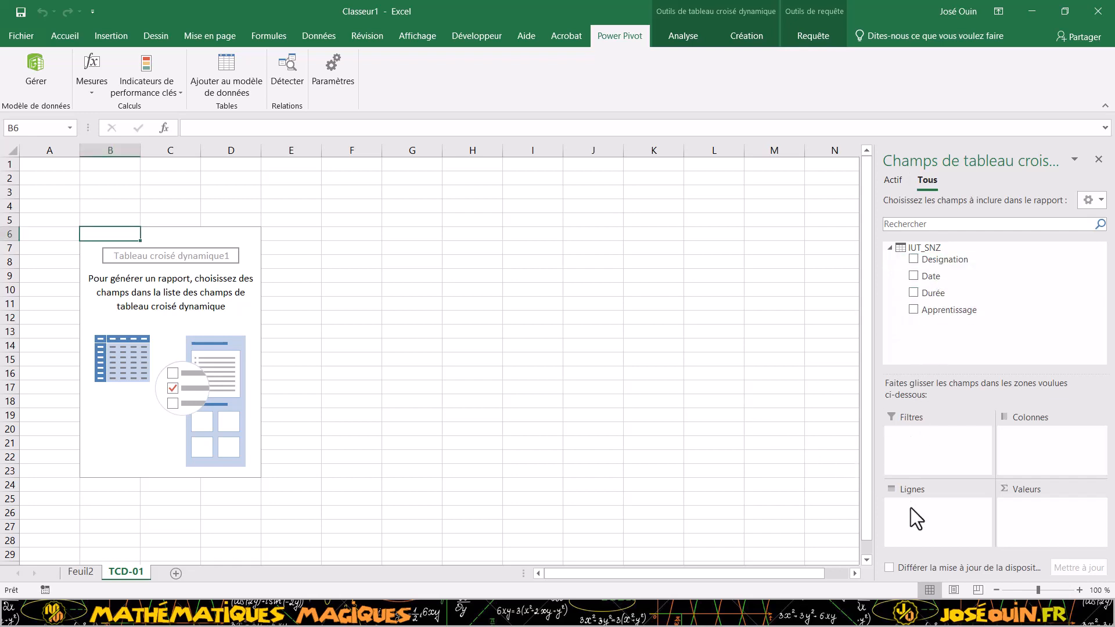
pyautogui.moveTo(947, 259); pyautogui.dragTo(925, 507)
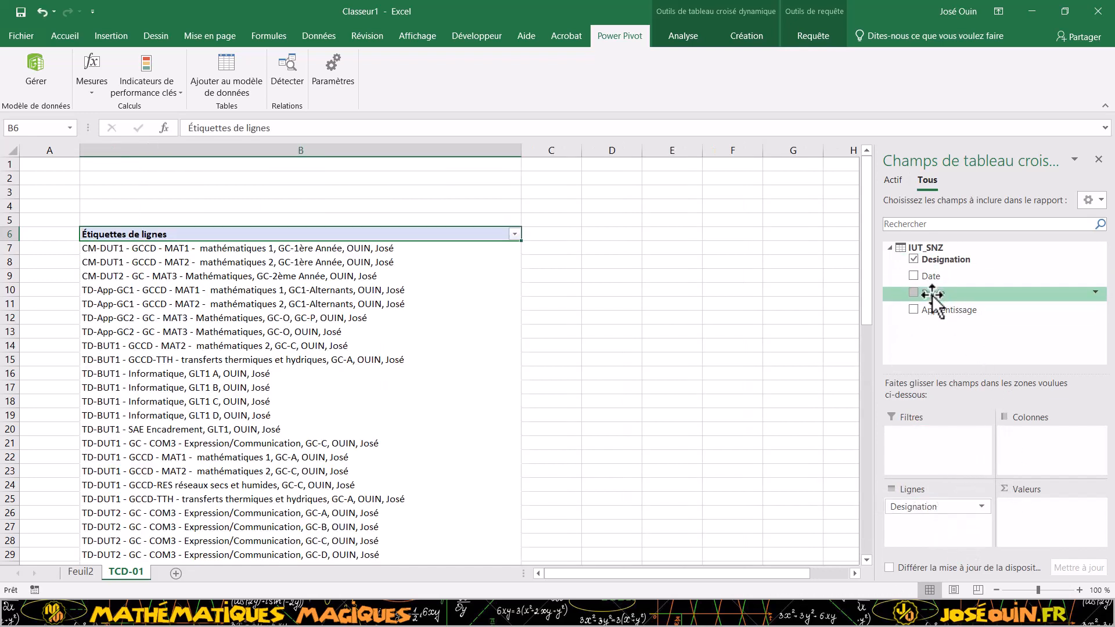
pyautogui.moveTo(932, 294); pyautogui.dragTo(1039, 508)
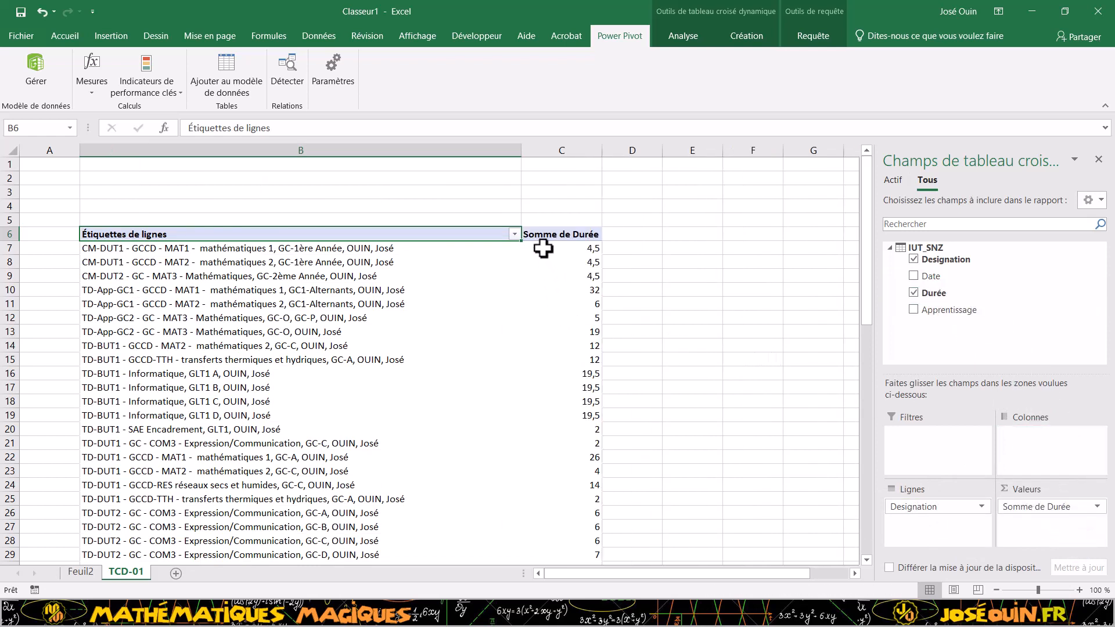
pyautogui.moveTo(520, 150); pyautogui.dragTo(439, 153)
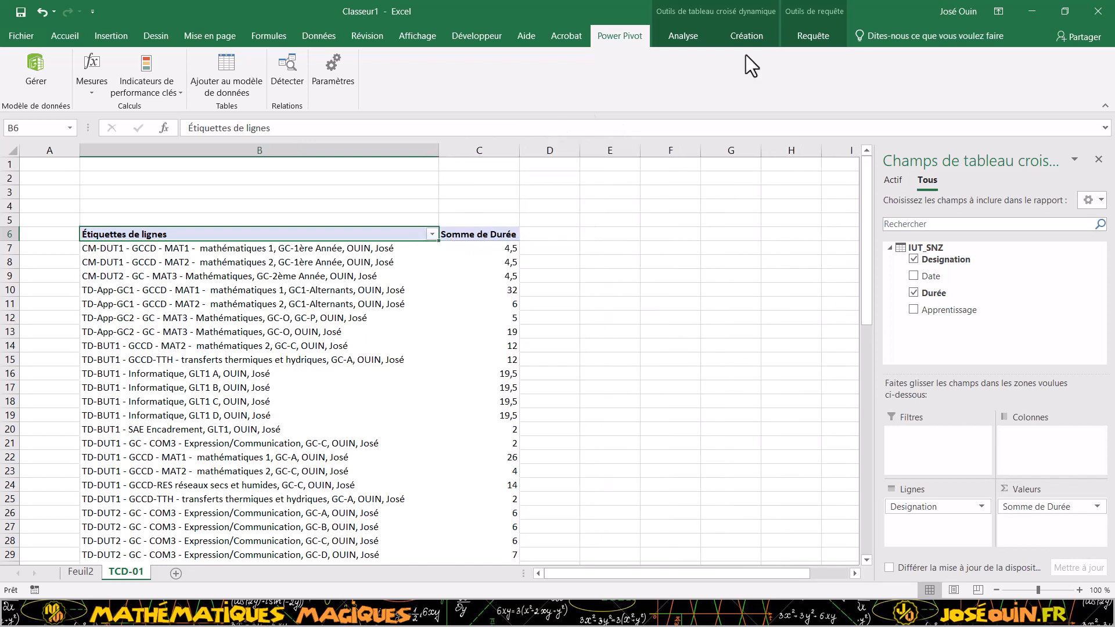
# - Try the dark orange and the lighter orange medium styles on the pivot table
pyautogui.click(750, 33)
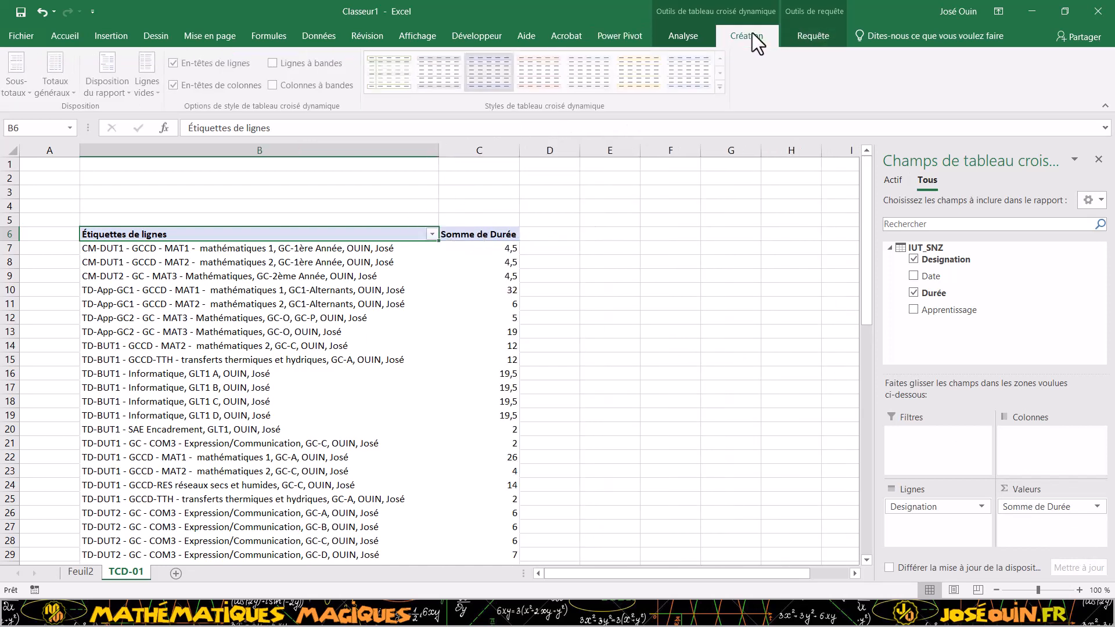
pyautogui.click(720, 86)
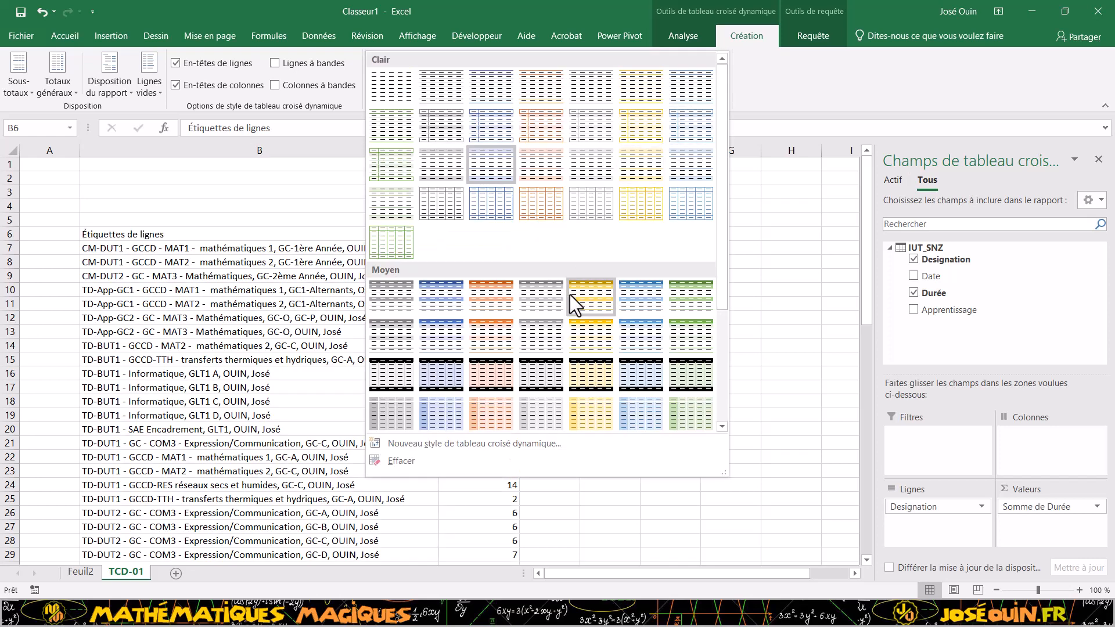
pyautogui.click(485, 303)
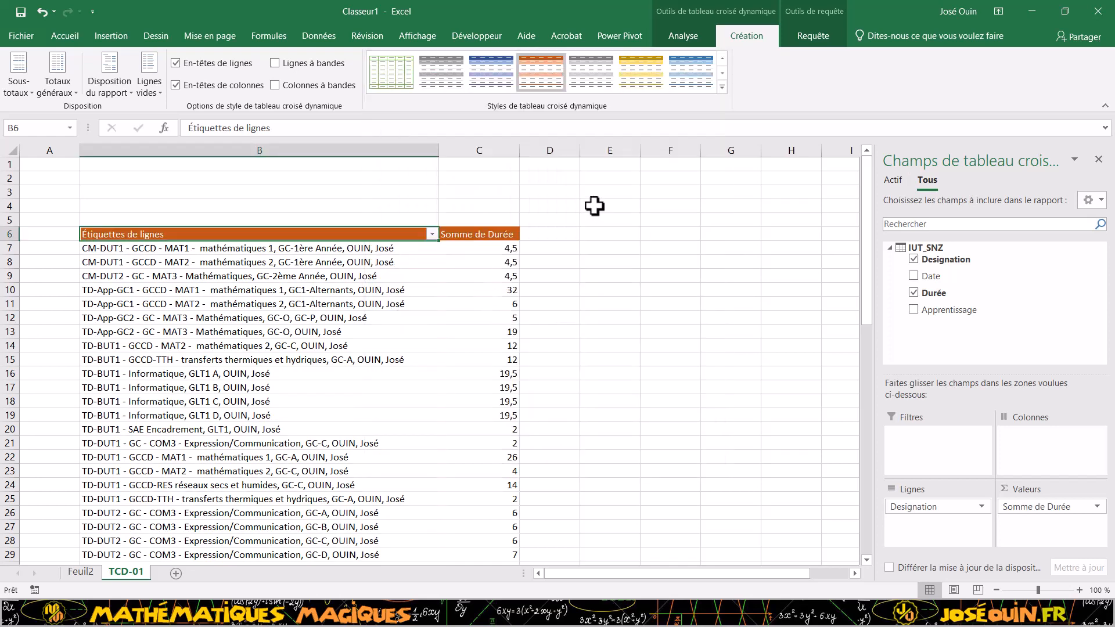
pyautogui.click(722, 87)
pyautogui.click(493, 339)
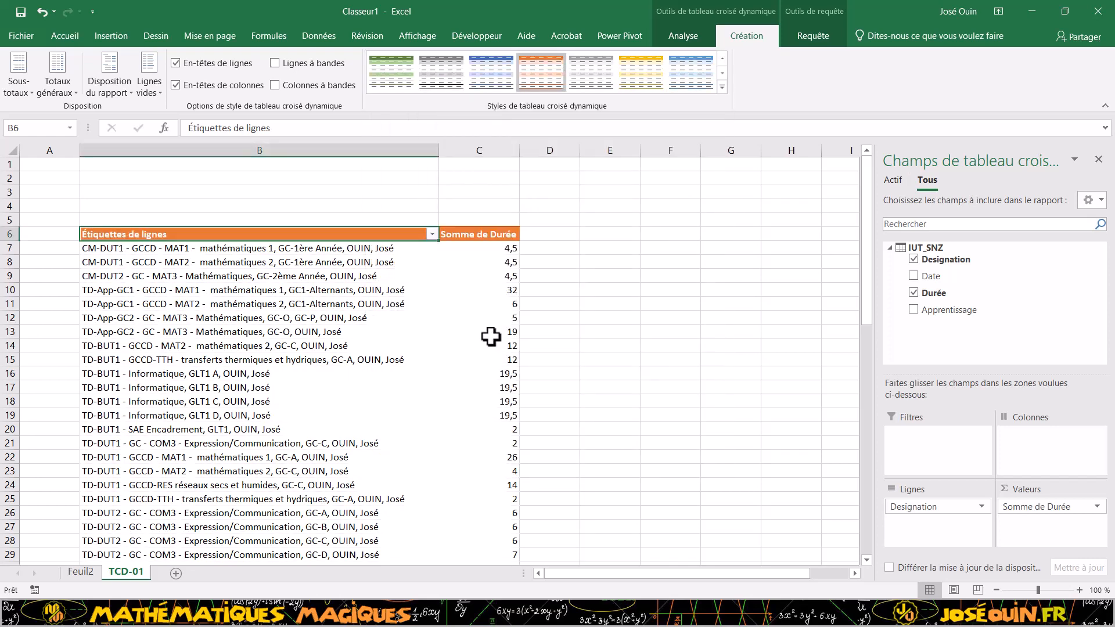
pyautogui.click(435, 310)
pyautogui.click(549, 303)
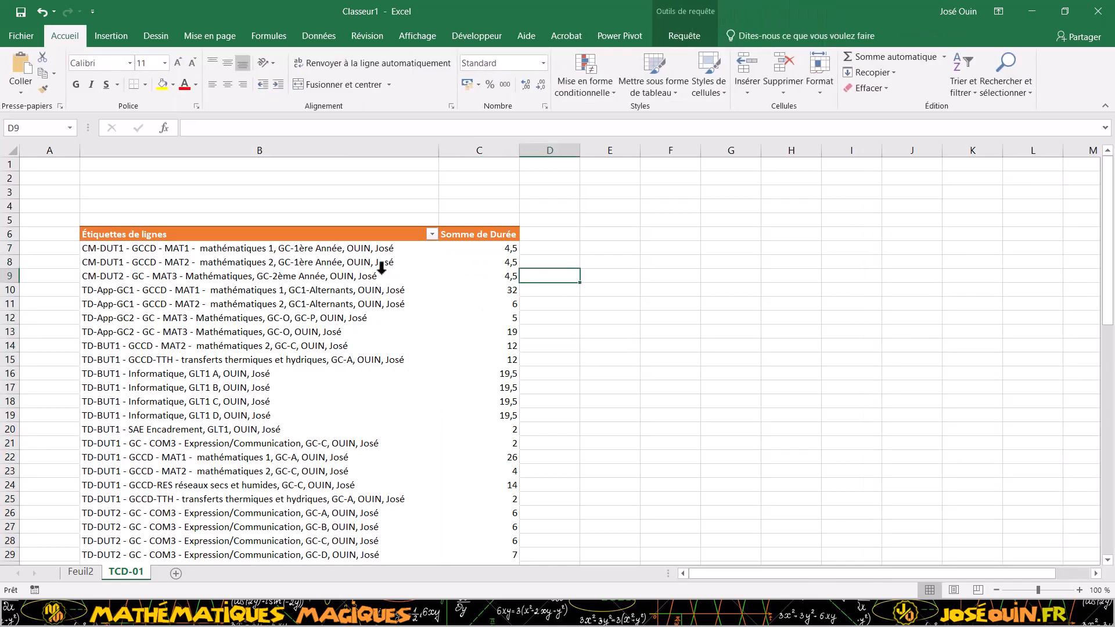
# - Apply the medium pivot table style with a black header and pale yellow rows
pyautogui.click(384, 262)
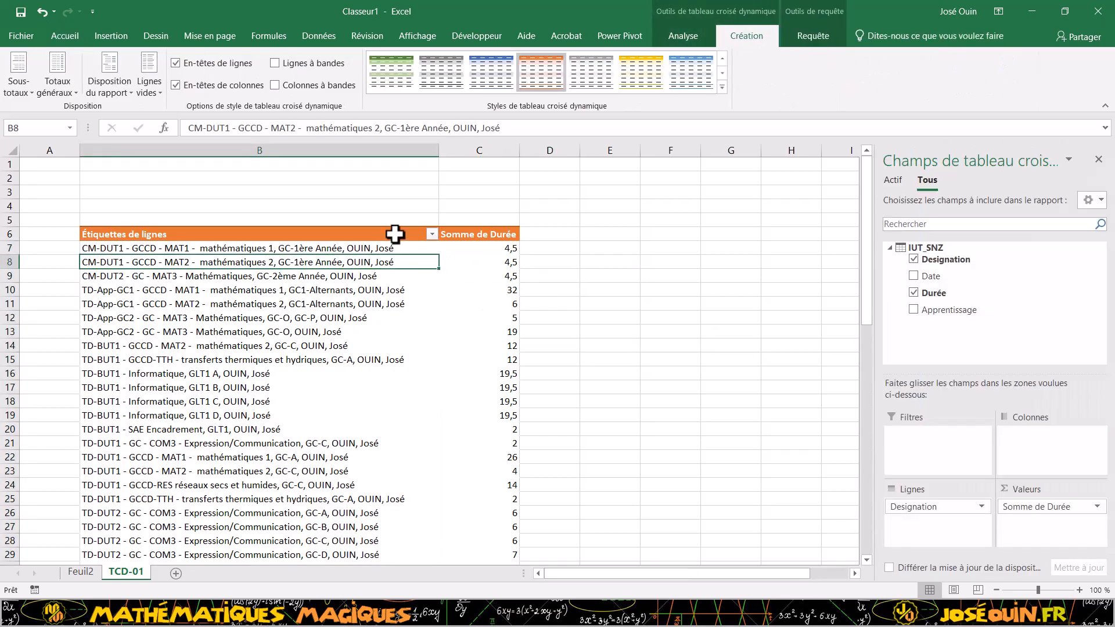
pyautogui.click(721, 86)
pyautogui.click(591, 374)
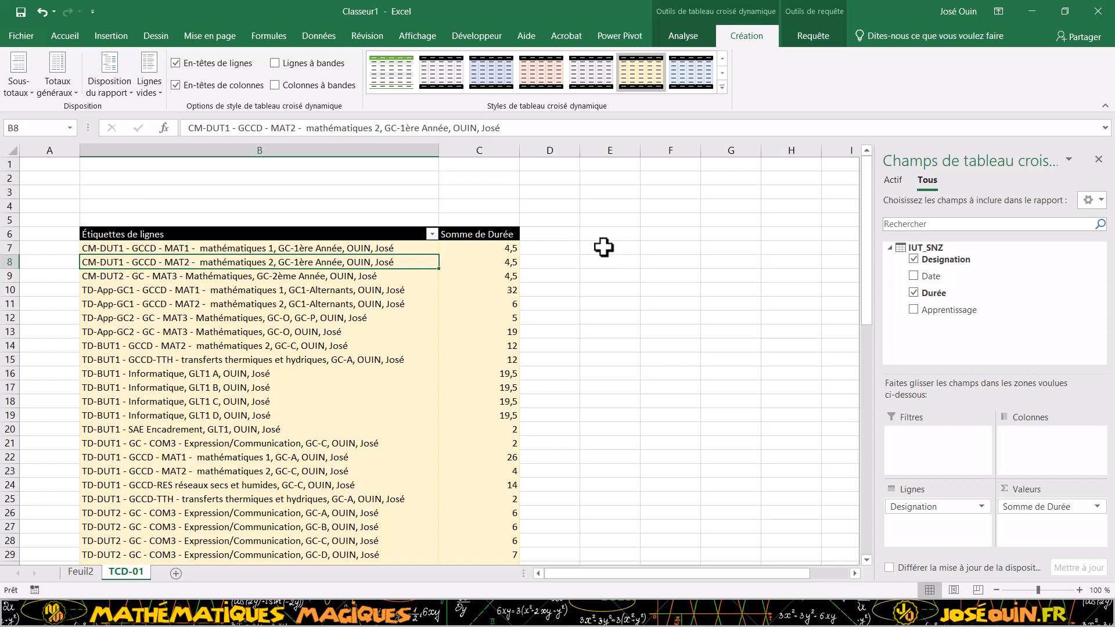
# - Insert a slicer for the Apprentissage field of the pivot table
pyautogui.click(628, 37)
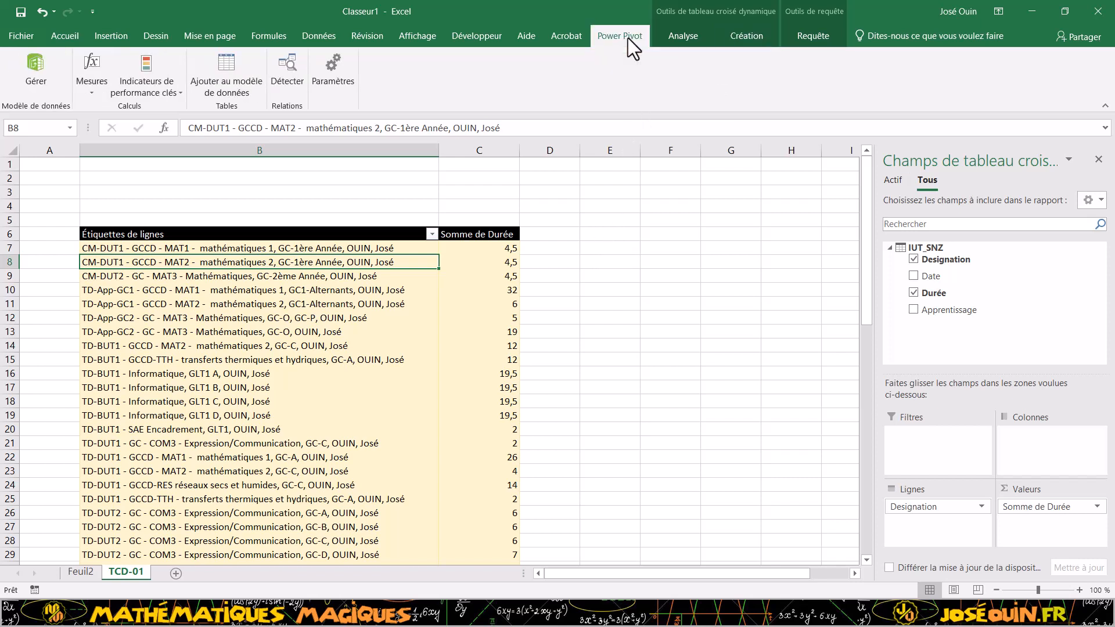
pyautogui.click(700, 32)
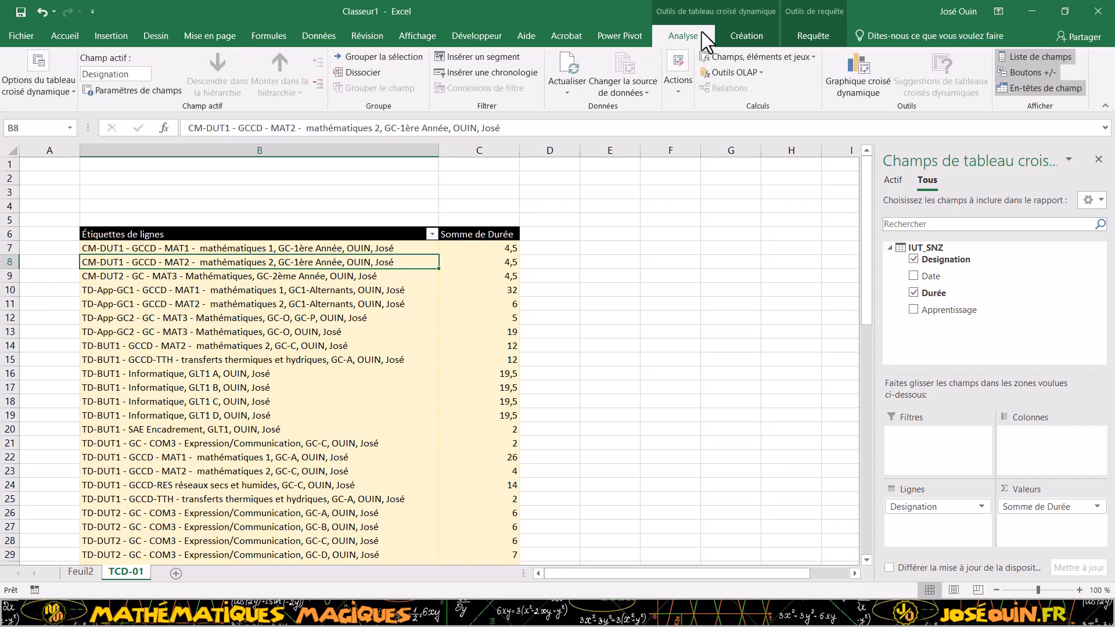
pyautogui.click(496, 58)
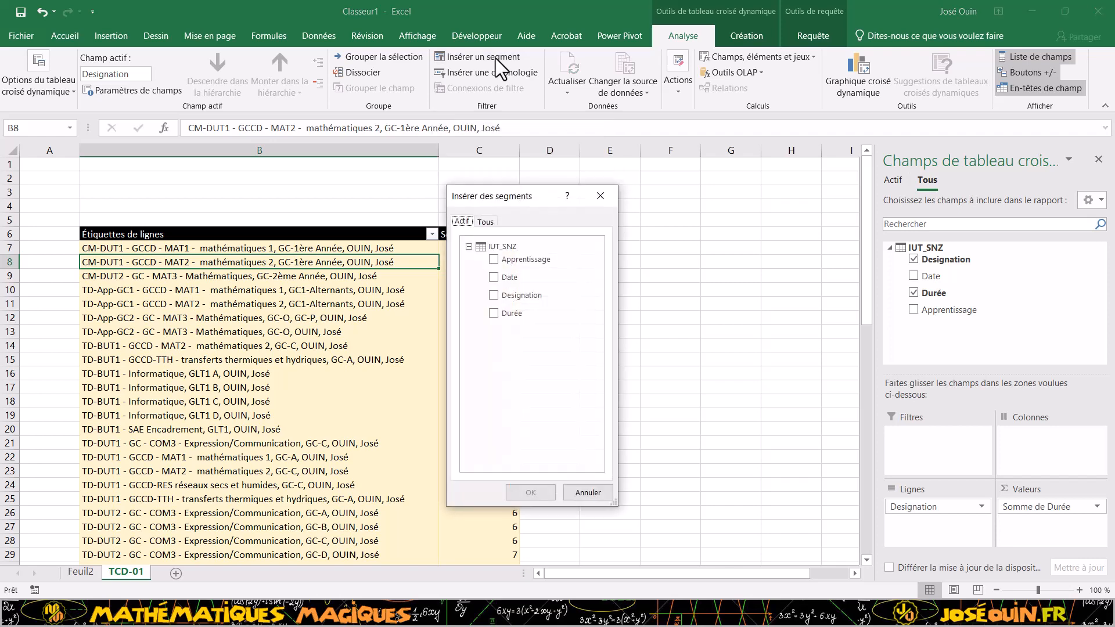
pyautogui.moveTo(547, 200); pyautogui.dragTo(746, 170)
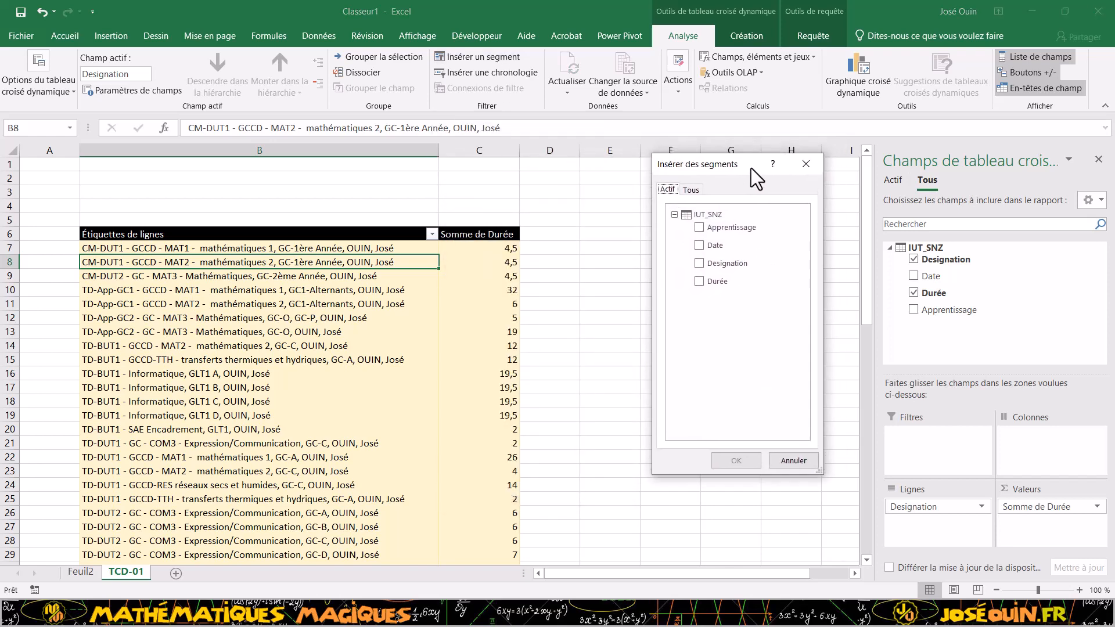
pyautogui.click(691, 229)
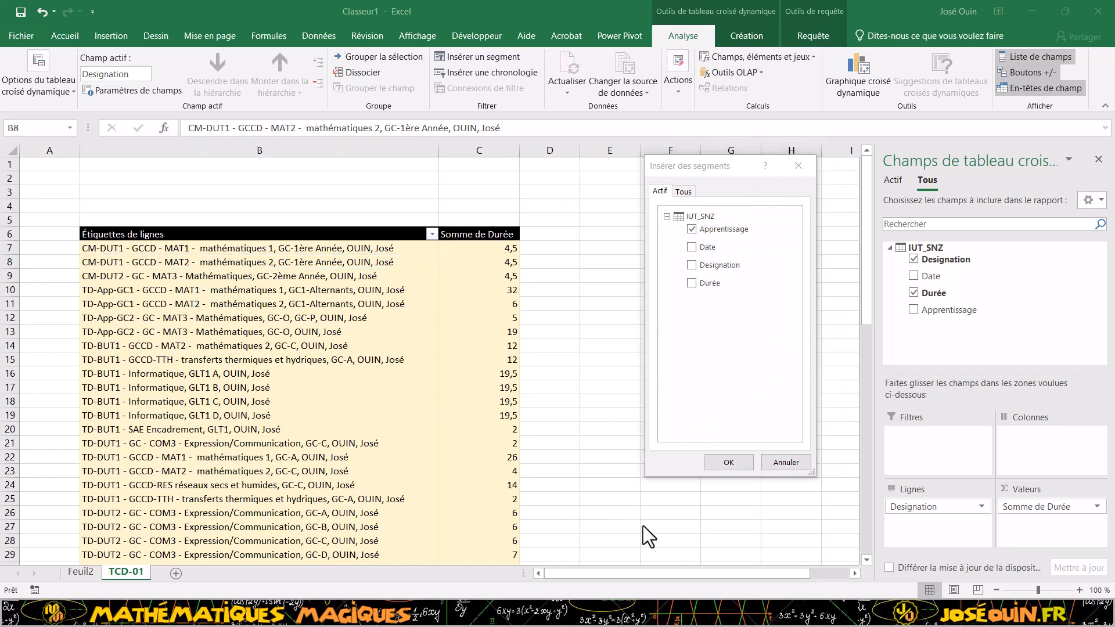
pyautogui.click(730, 462)
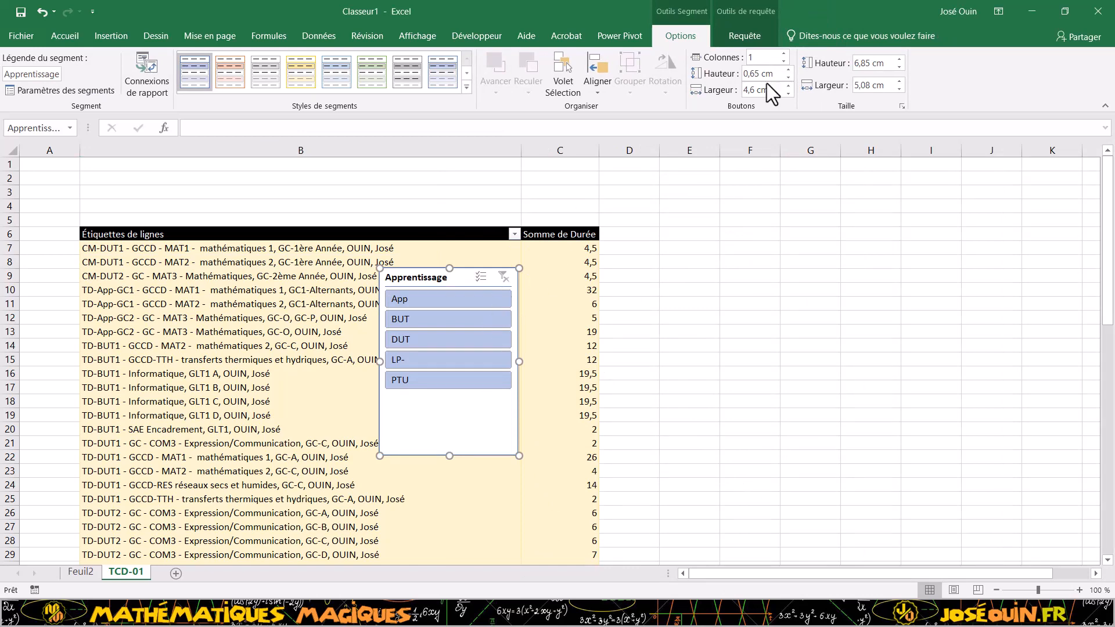
# - Arrange the Apprentissage slicer buttons in 5 columns and widen the slicer to about 10 cm
pyautogui.click(749, 58)
pyautogui.press('Return')
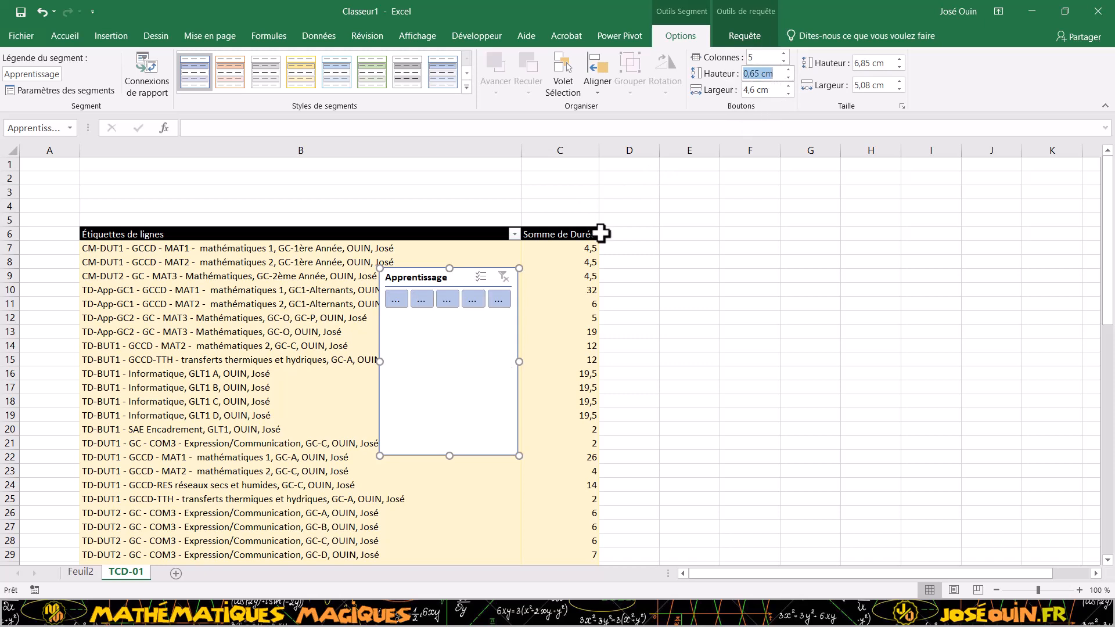
pyautogui.moveTo(518, 361); pyautogui.dragTo(651, 357)
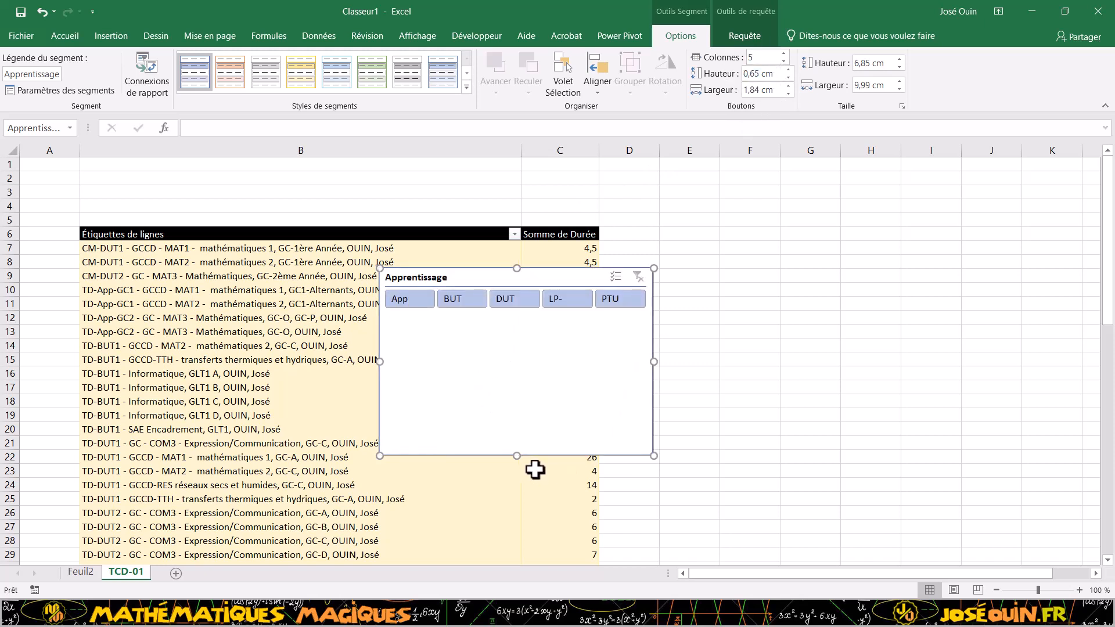
# - Shorten the Apprentissage slicer to about 2 cm high and place it just above the pivot table header
pyautogui.moveTo(518, 455); pyautogui.dragTo(520, 317)
pyautogui.moveTo(529, 269); pyautogui.dragTo(245, 174)
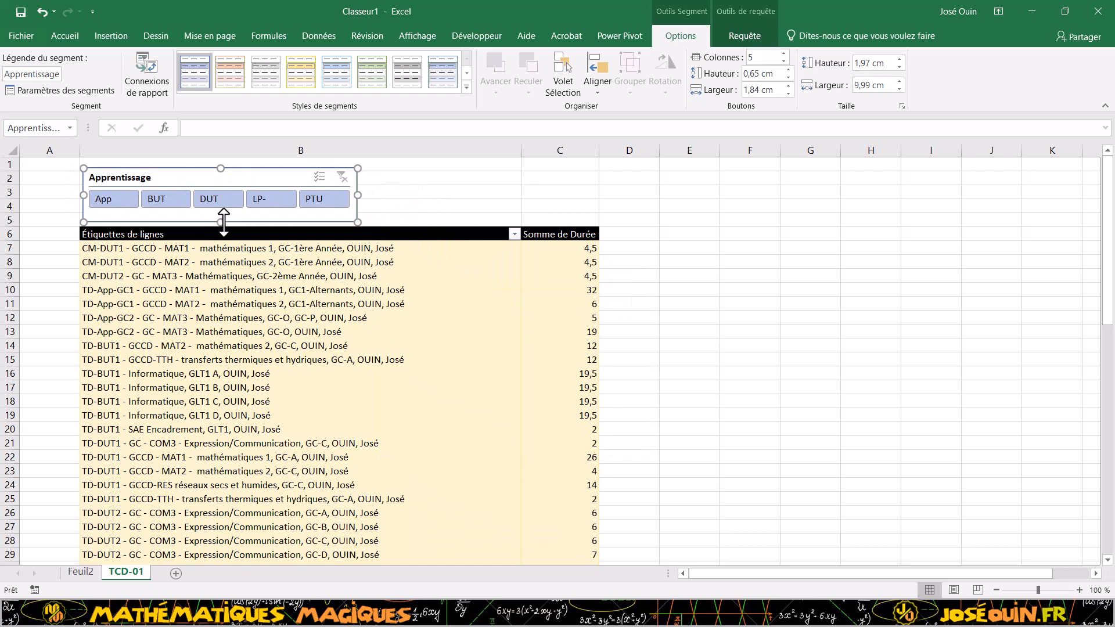
pyautogui.moveTo(221, 221); pyautogui.dragTo(221, 217)
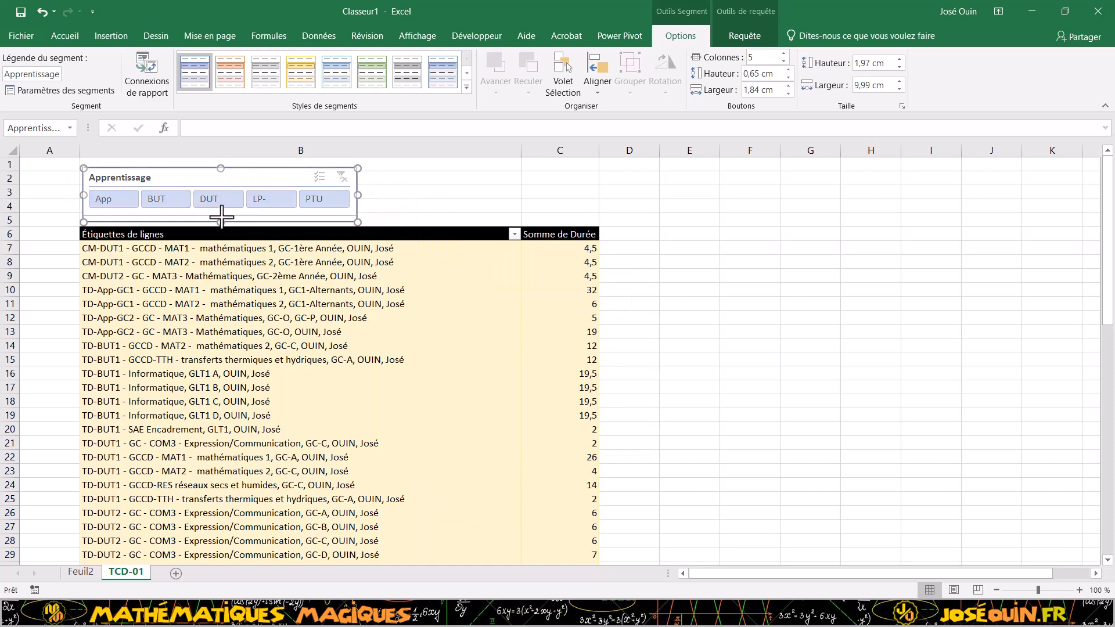
# - Apply the light yellow slicer style to the Apprentissage slicer and deselect it
pyautogui.click(233, 78)
pyautogui.click(297, 75)
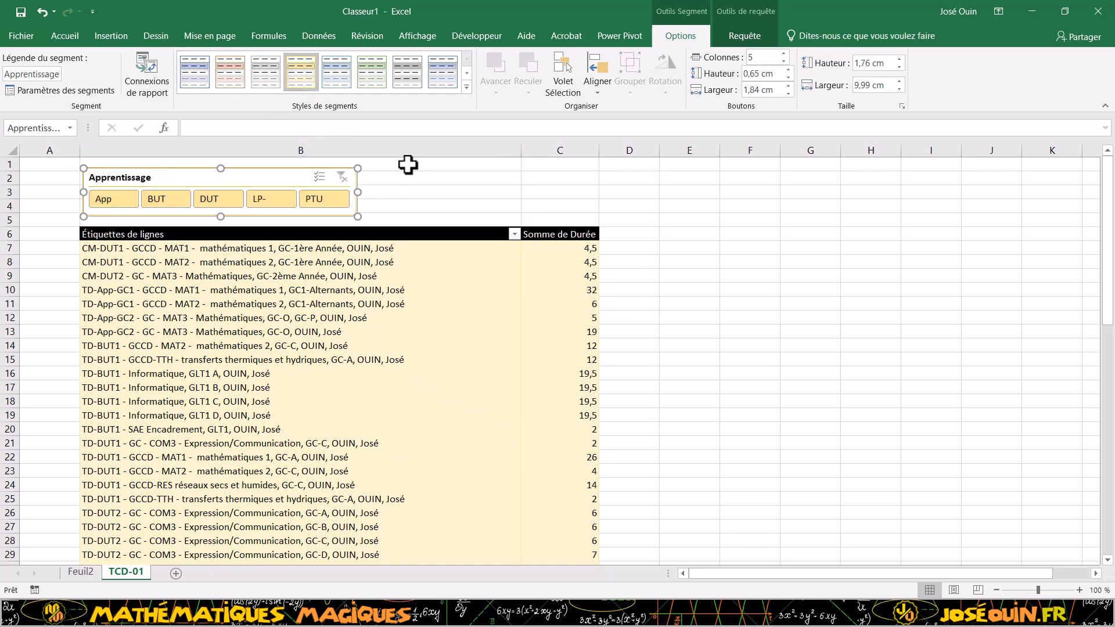
pyautogui.click(394, 194)
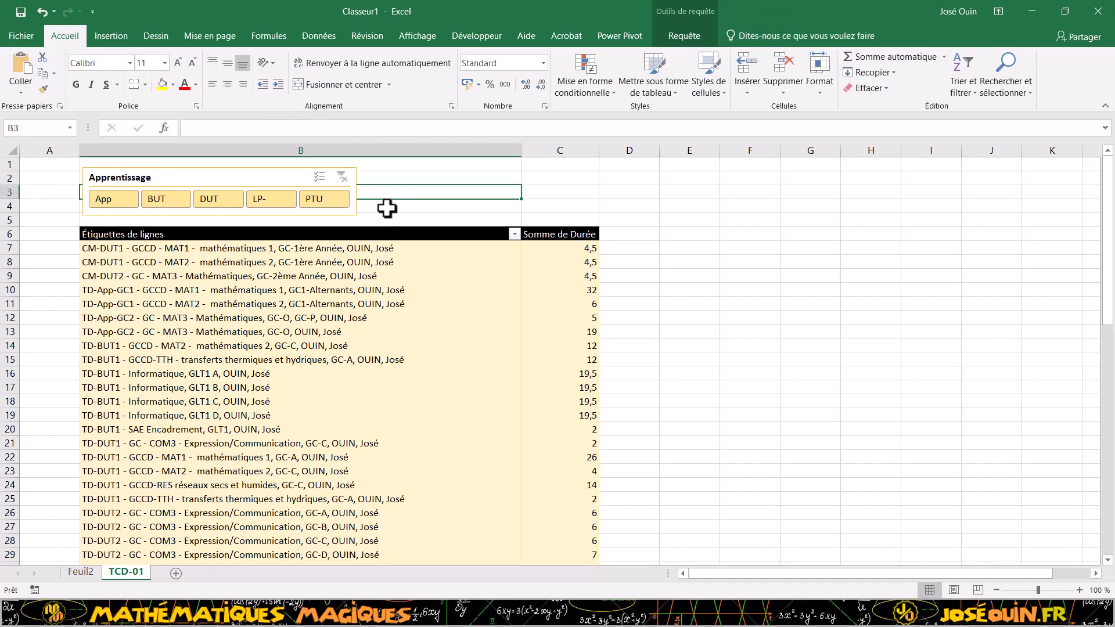
# - Filter the pivot table with the Apprentissage slicer, first on App and then on LP-
pyautogui.click(119, 201)
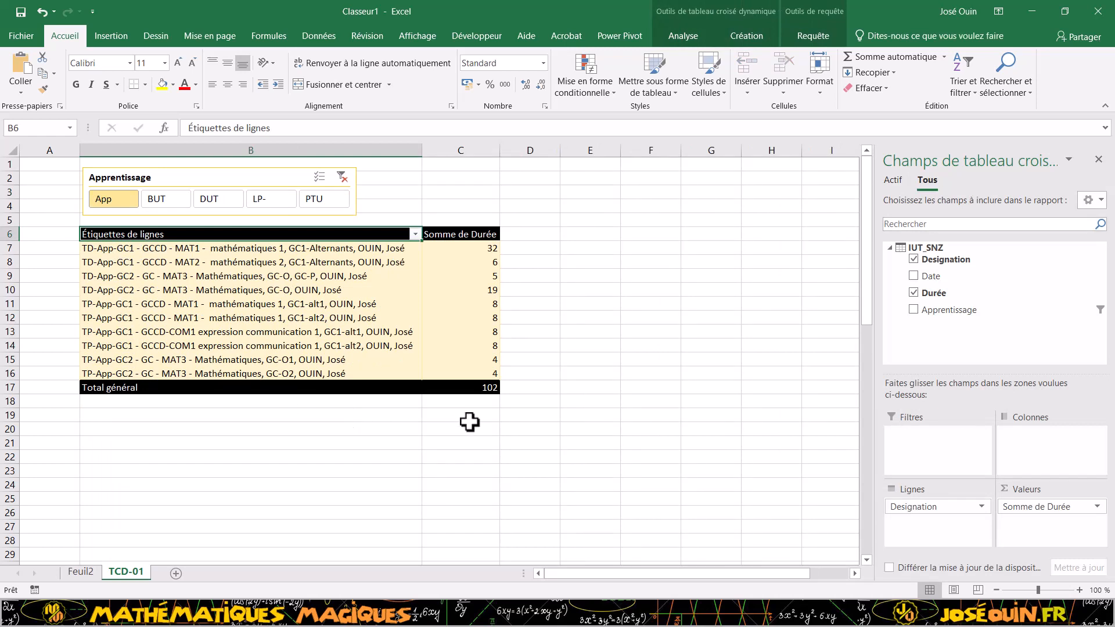
pyautogui.moveTo(485, 391)
pyautogui.click(259, 201)
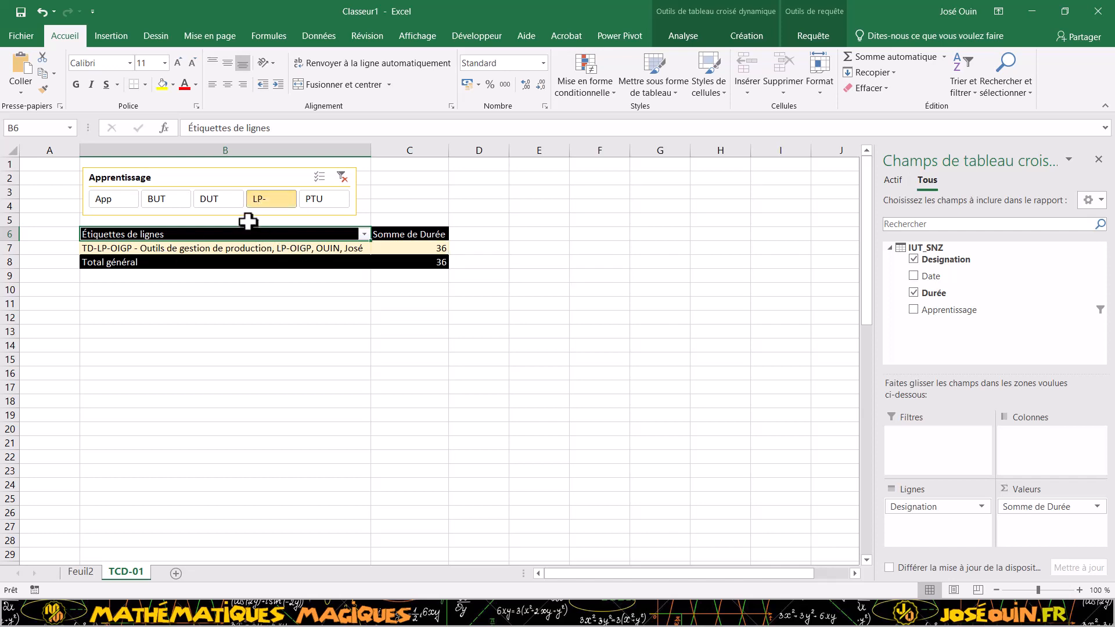
# - Turn on multiple selection in the Apprentissage slicer, replace LP- with DUT and BUT, and review the rows down to the grand total
pyautogui.click(319, 177)
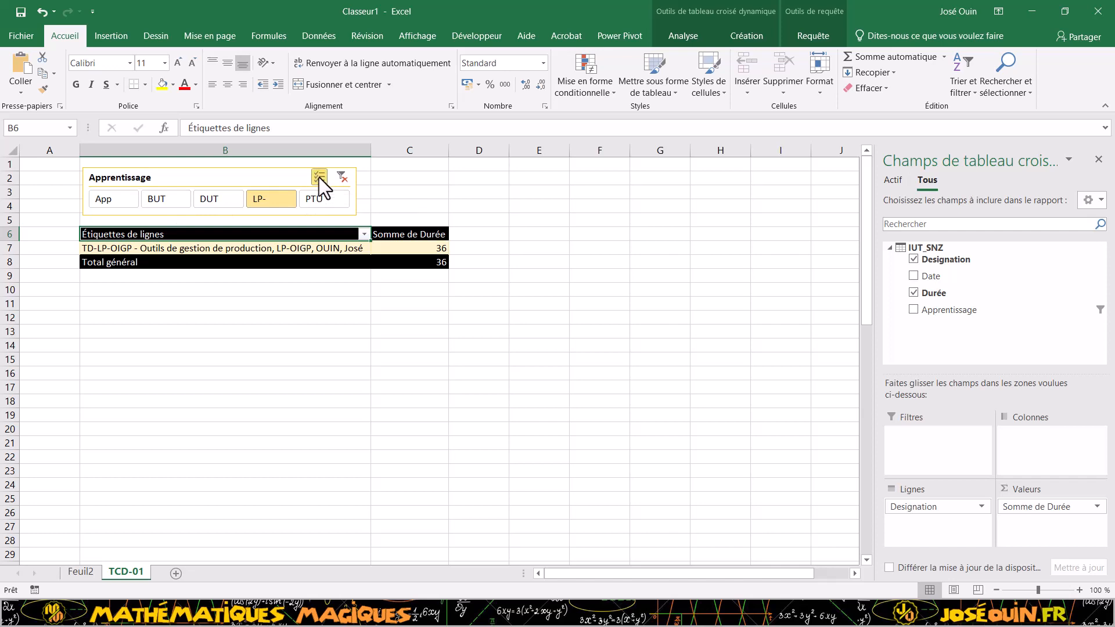
pyautogui.click(266, 198)
pyautogui.click(223, 200)
pyautogui.click(189, 201)
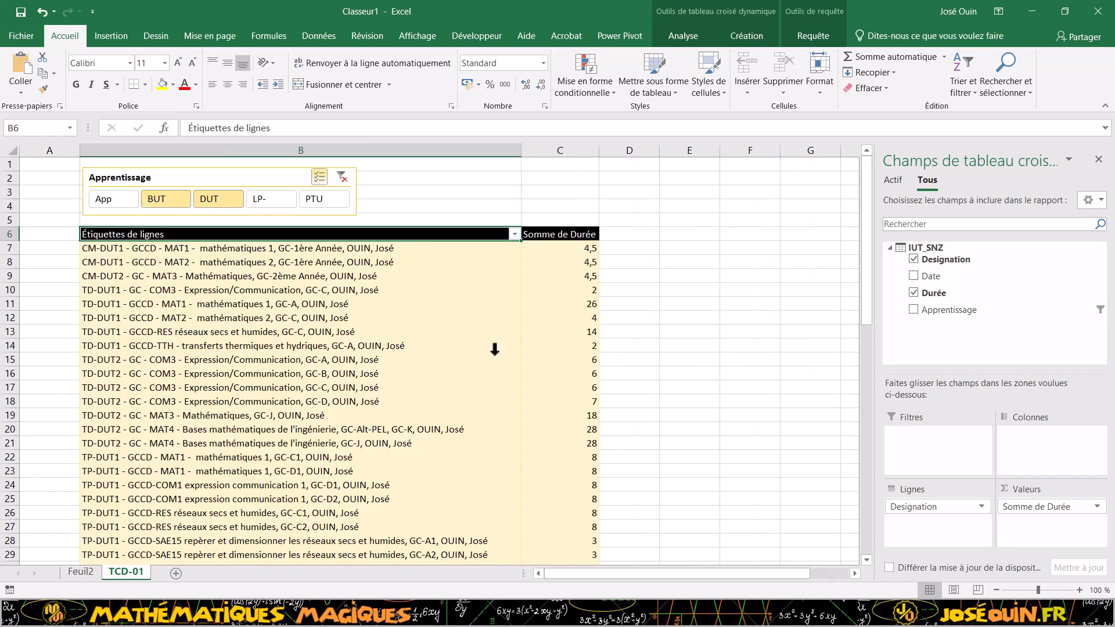
pyautogui.scroll(-6, 492, 363)
pyautogui.scroll(-9, 492, 364)
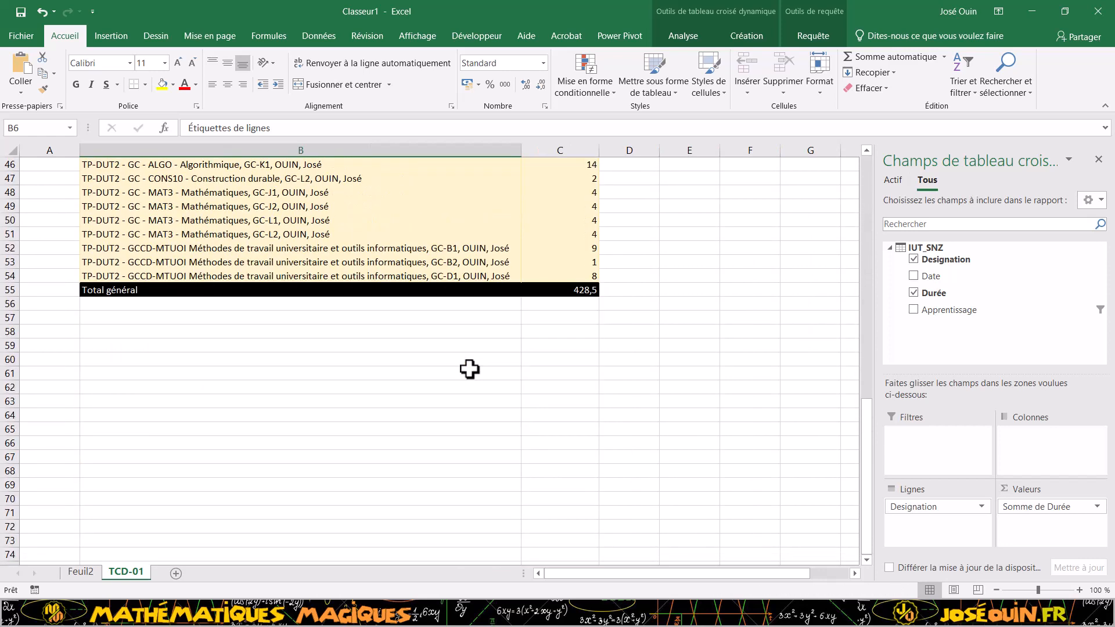
pyautogui.scroll(15, 469, 369)
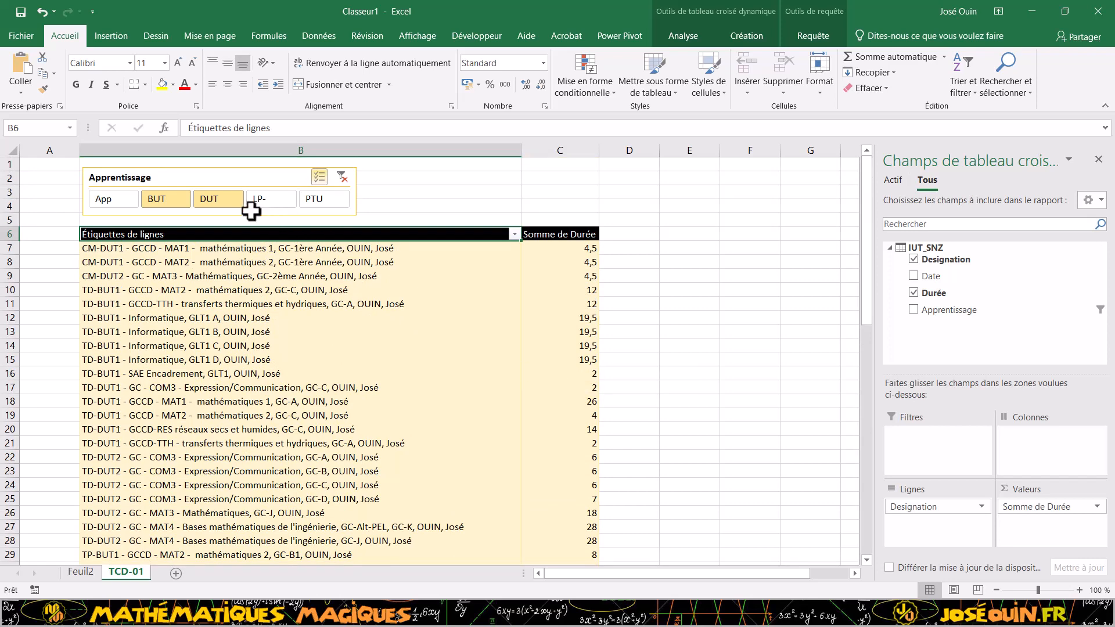
# - Turn off multiple selection in the Apprentissage slicer and filter the pivot table on App alone
pyautogui.click(117, 201)
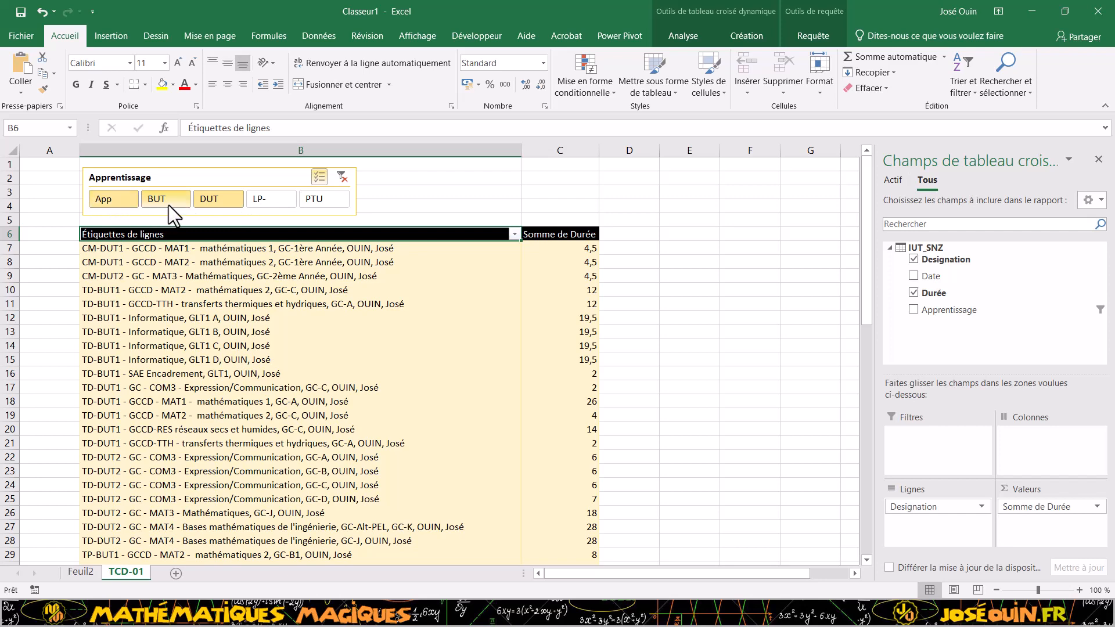
pyautogui.click(171, 200)
pyautogui.click(210, 200)
pyautogui.click(326, 177)
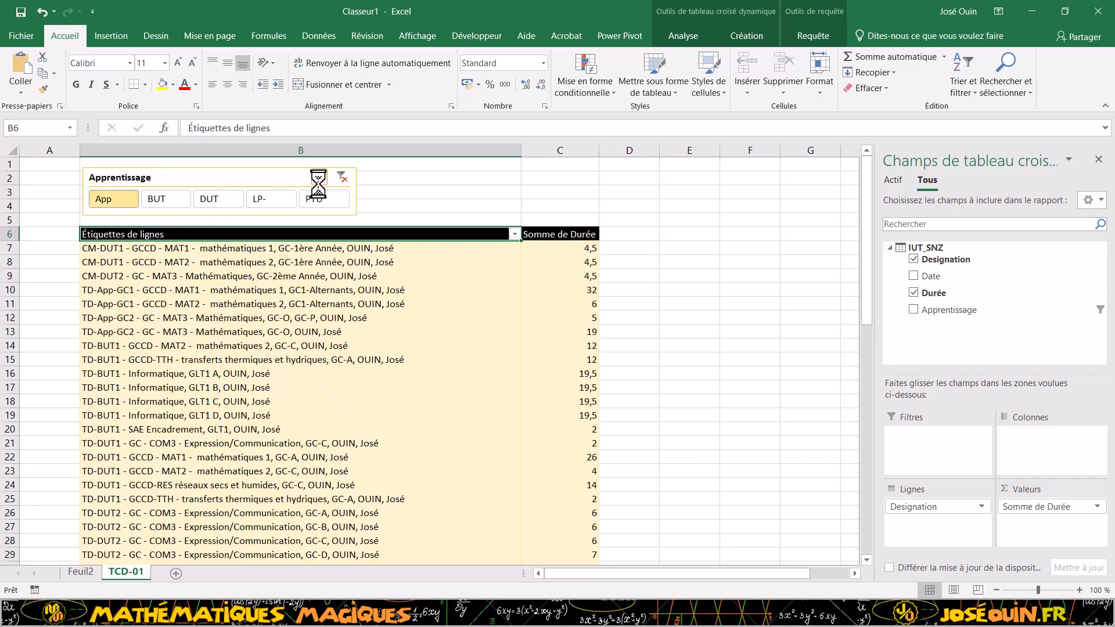
pyautogui.click(270, 201)
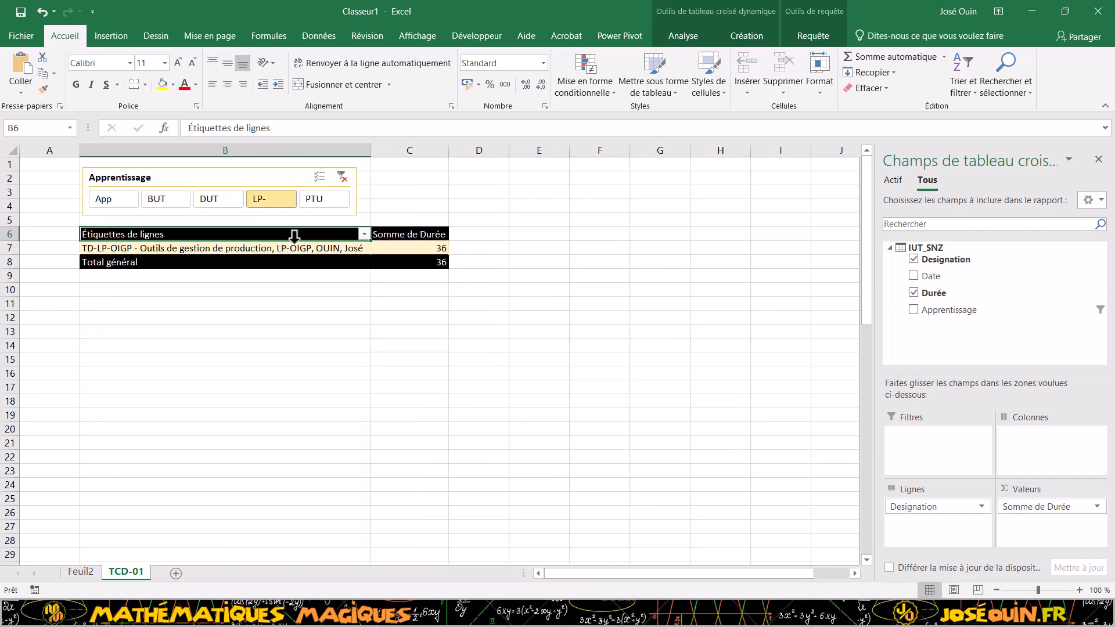
pyautogui.click(110, 200)
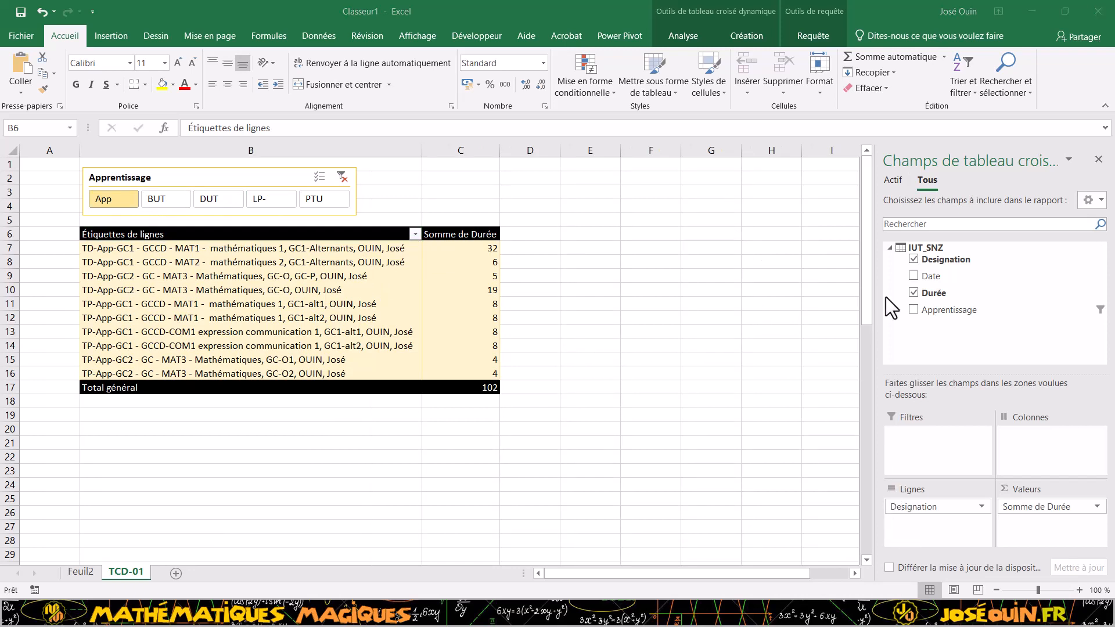
# - Add the Date field to the pivot table rows below Designation
pyautogui.click(921, 323)
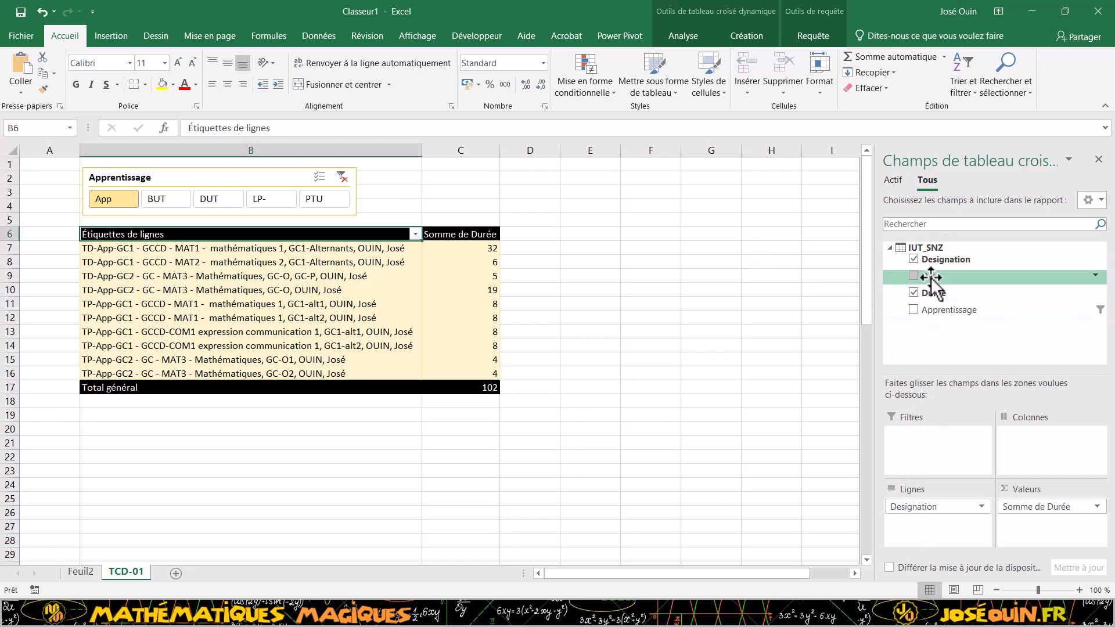
pyautogui.moveTo(929, 277); pyautogui.dragTo(929, 526)
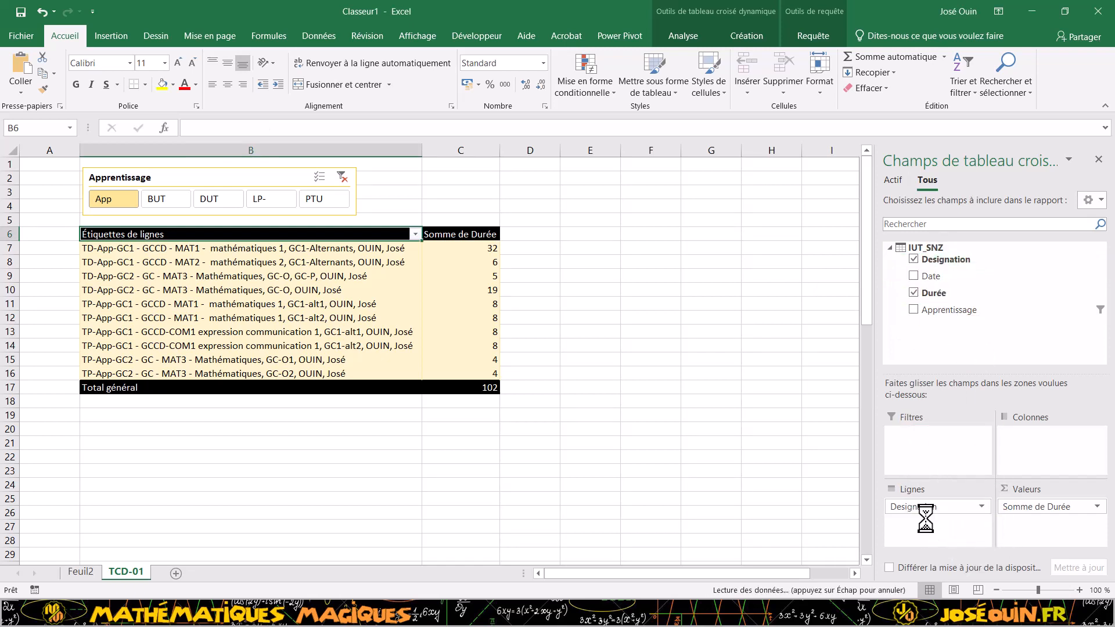
pyautogui.click(843, 371)
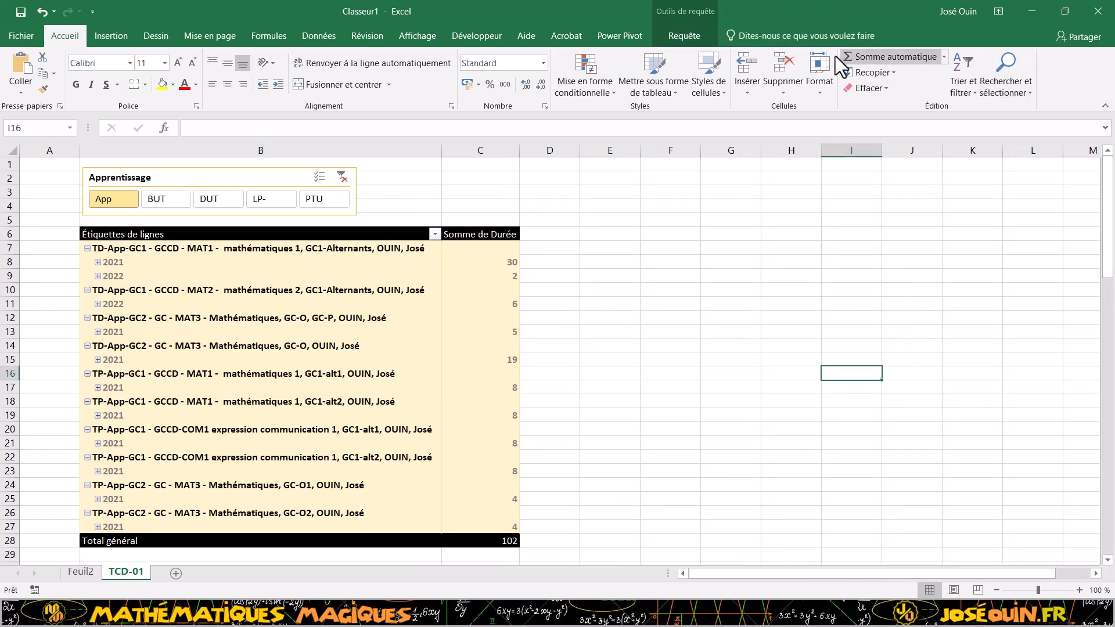
pyautogui.click(680, 39)
pyautogui.click(614, 40)
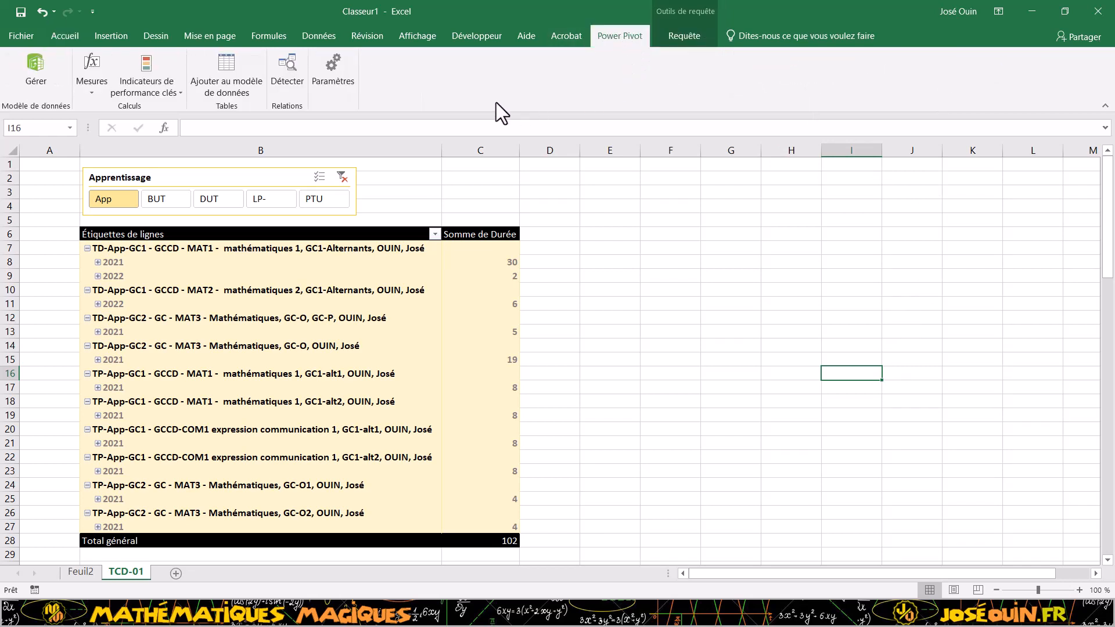
pyautogui.click(319, 36)
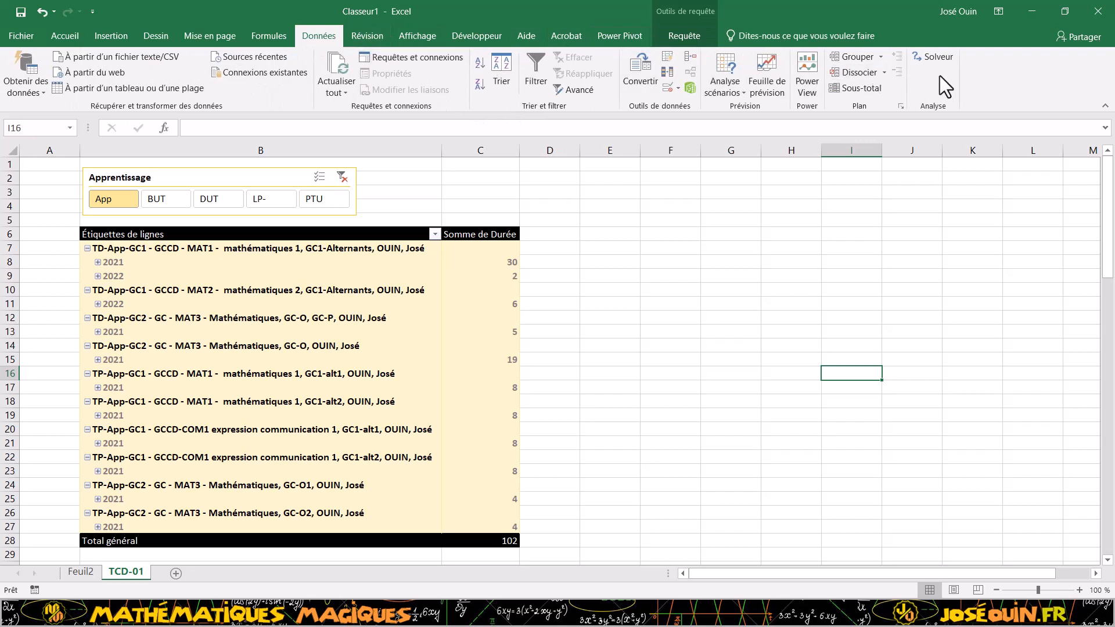
# - Enlarge the pivot table's field areas and remove Date (trimestre) from the rows
pyautogui.click(503, 317)
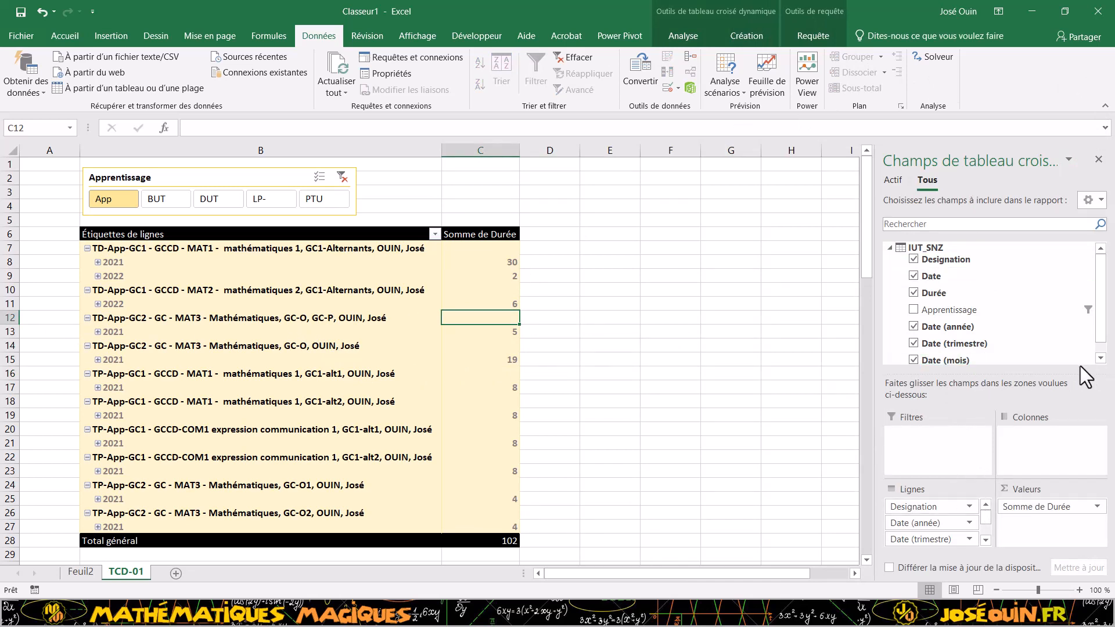
pyautogui.moveTo(1101, 332); pyautogui.dragTo(1102, 349)
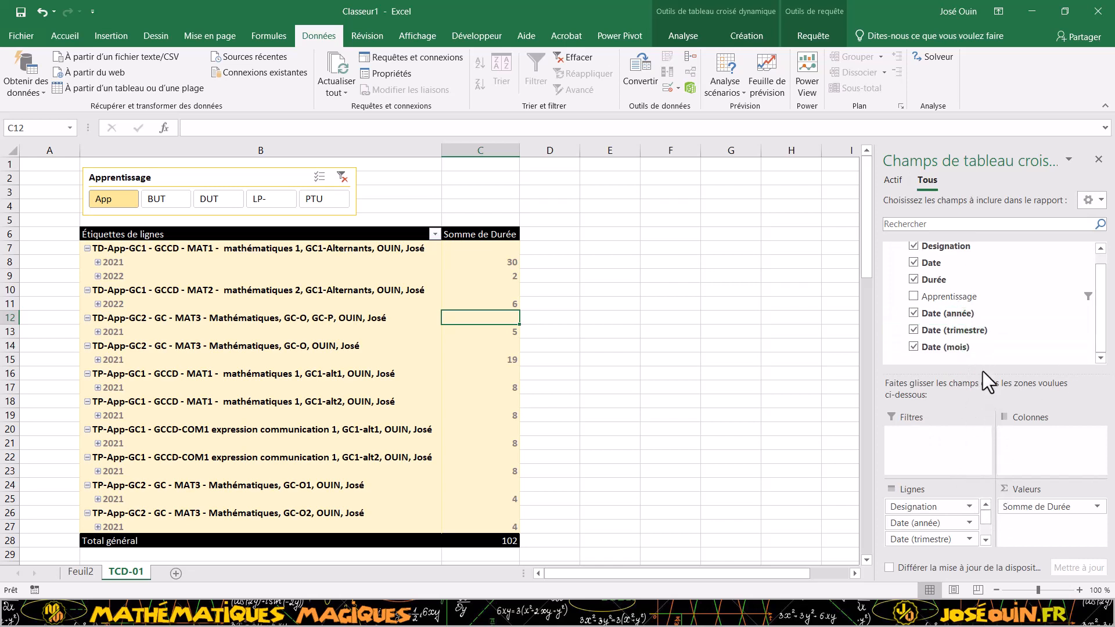
pyautogui.moveTo(982, 371); pyautogui.dragTo(981, 319)
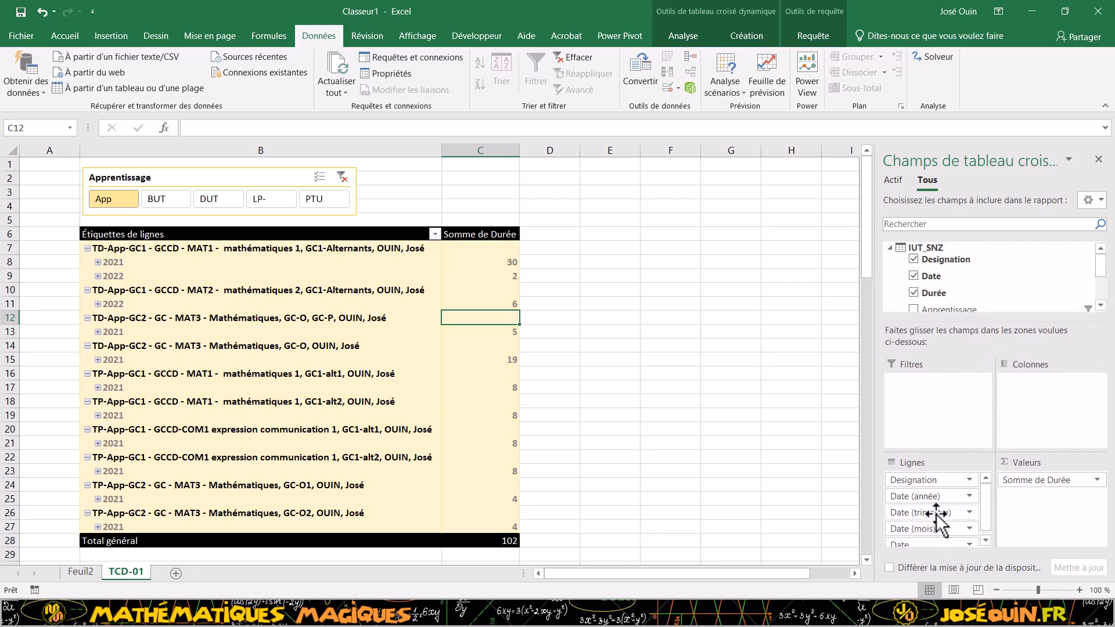
pyautogui.moveTo(937, 518); pyautogui.dragTo(807, 495)
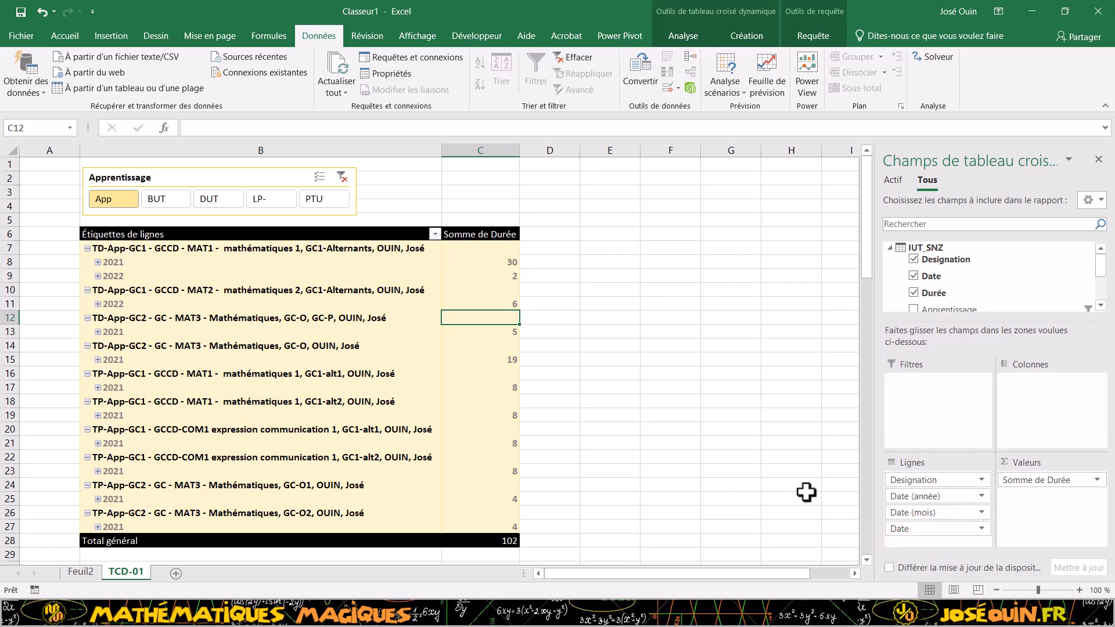
# - Expand the 2021 entries down to individual dates and remove Date (année) from the pivot table rows
pyautogui.click(98, 360)
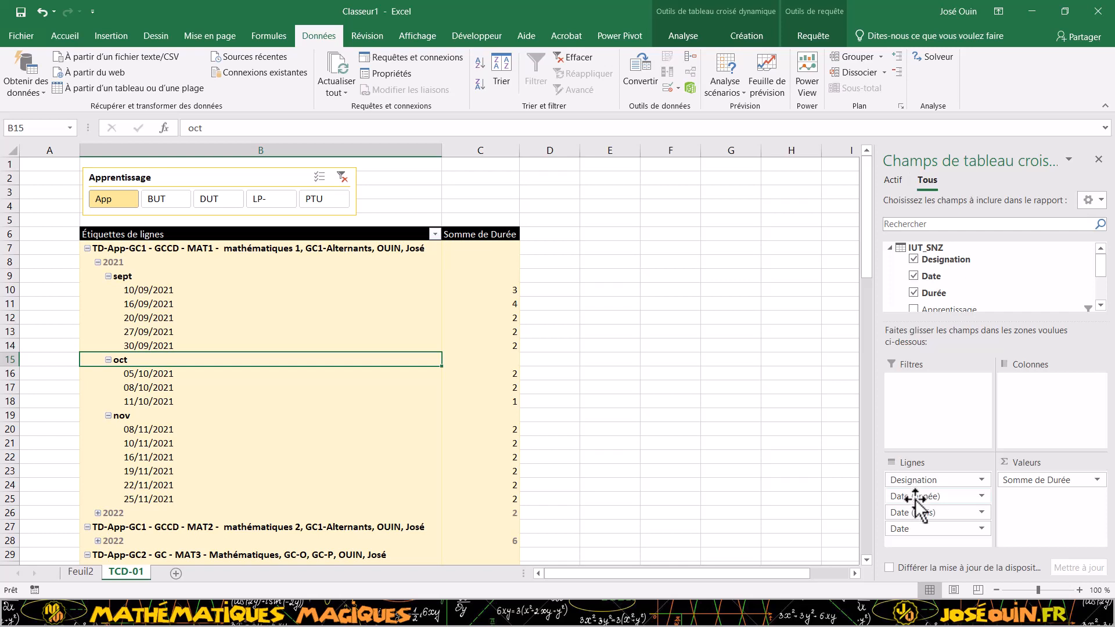
pyautogui.moveTo(915, 496); pyautogui.dragTo(841, 535)
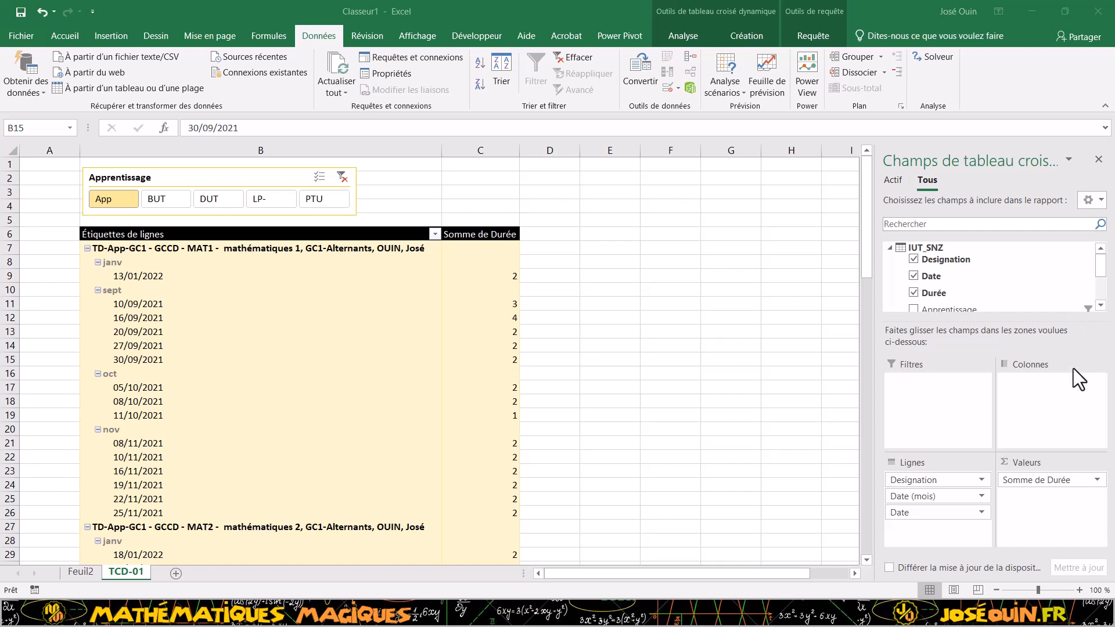
pyautogui.click(1071, 317)
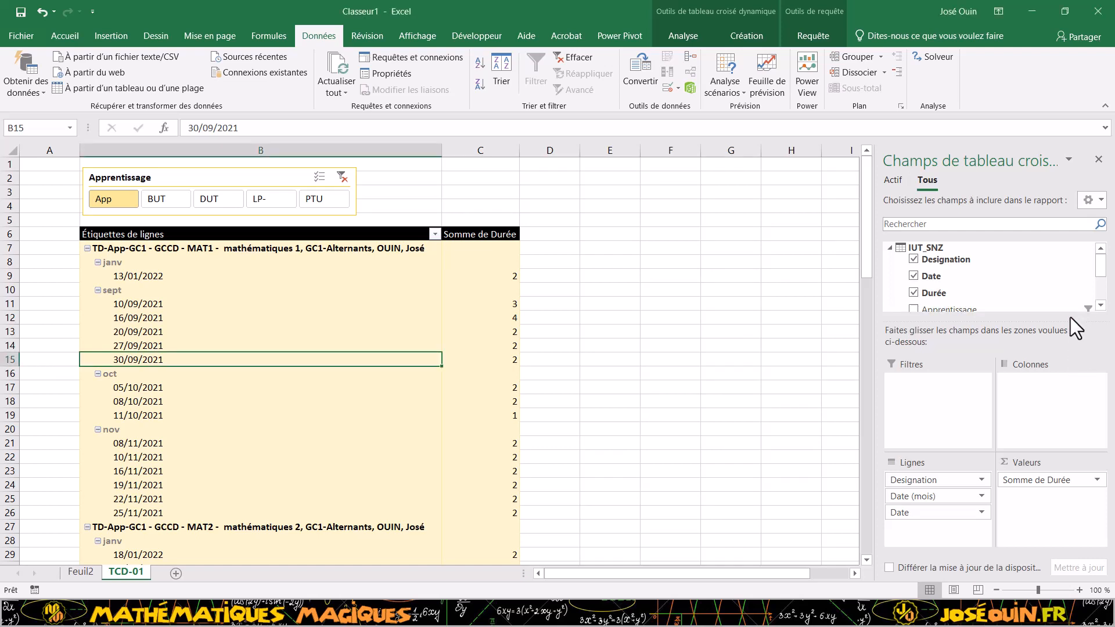
pyautogui.moveTo(1071, 324); pyautogui.dragTo(1061, 408)
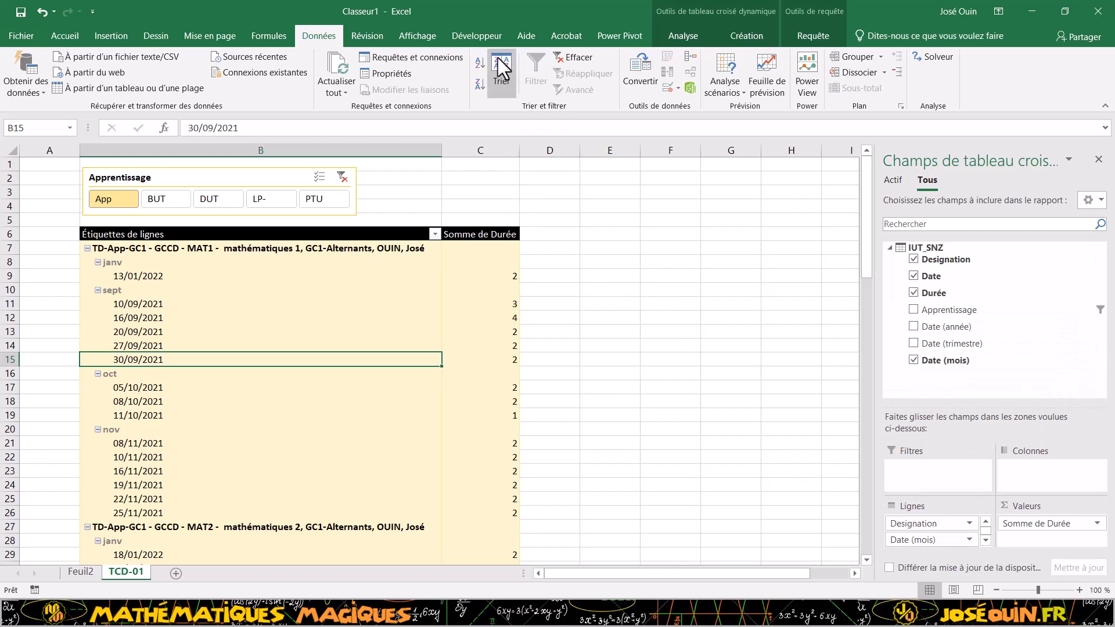
# - Insert a slicer for the Date (mois) field of the pivot table
pyautogui.click(754, 36)
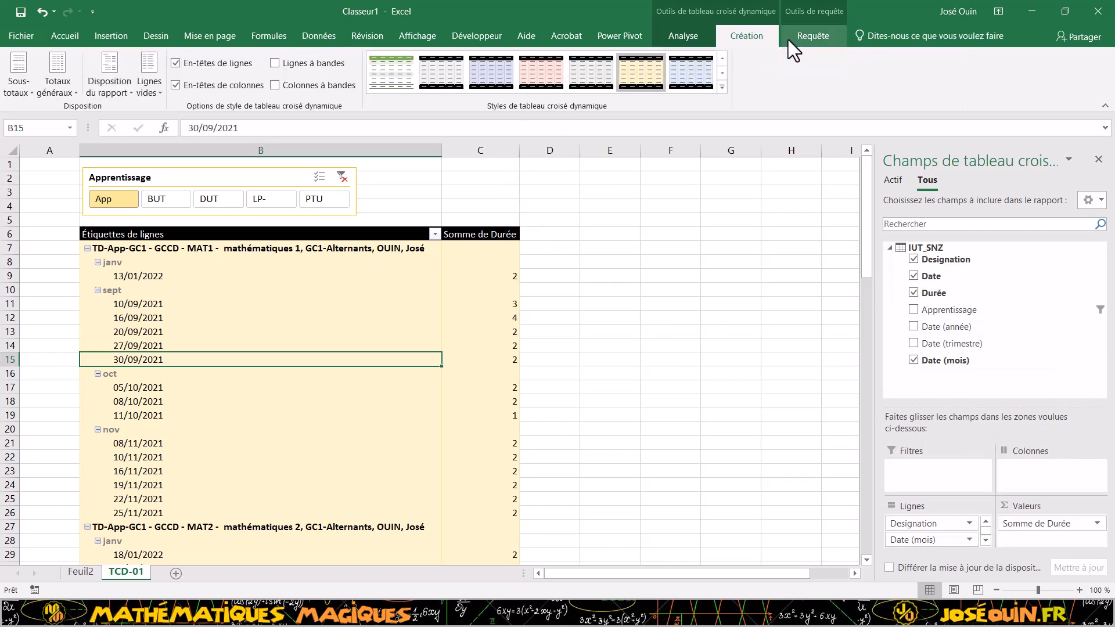
pyautogui.click(804, 35)
pyautogui.click(744, 36)
pyautogui.click(677, 36)
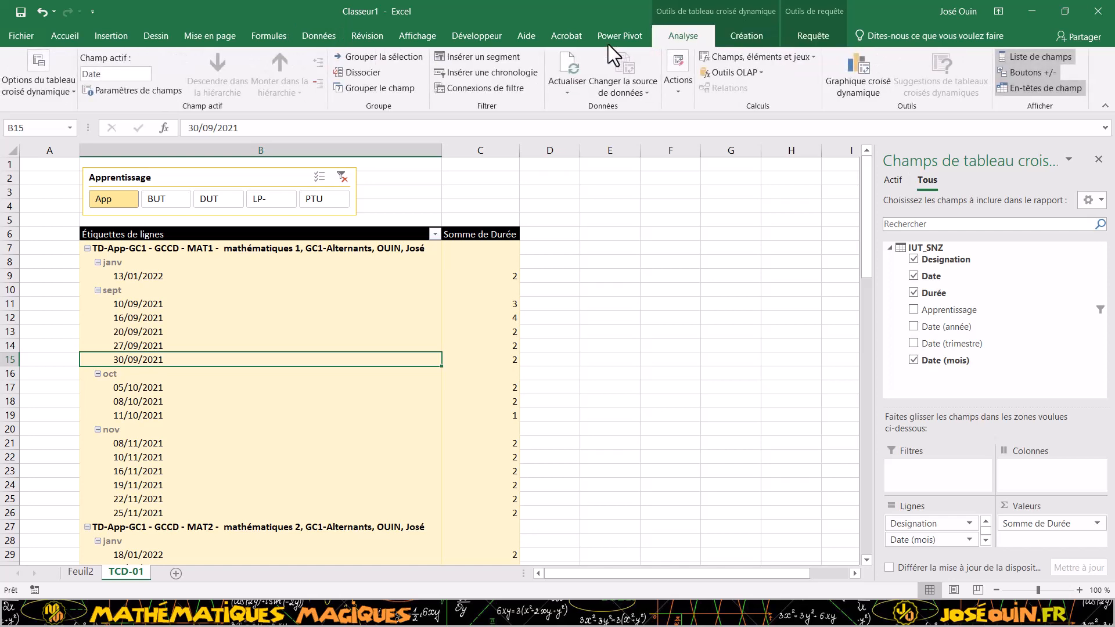
pyautogui.click(513, 58)
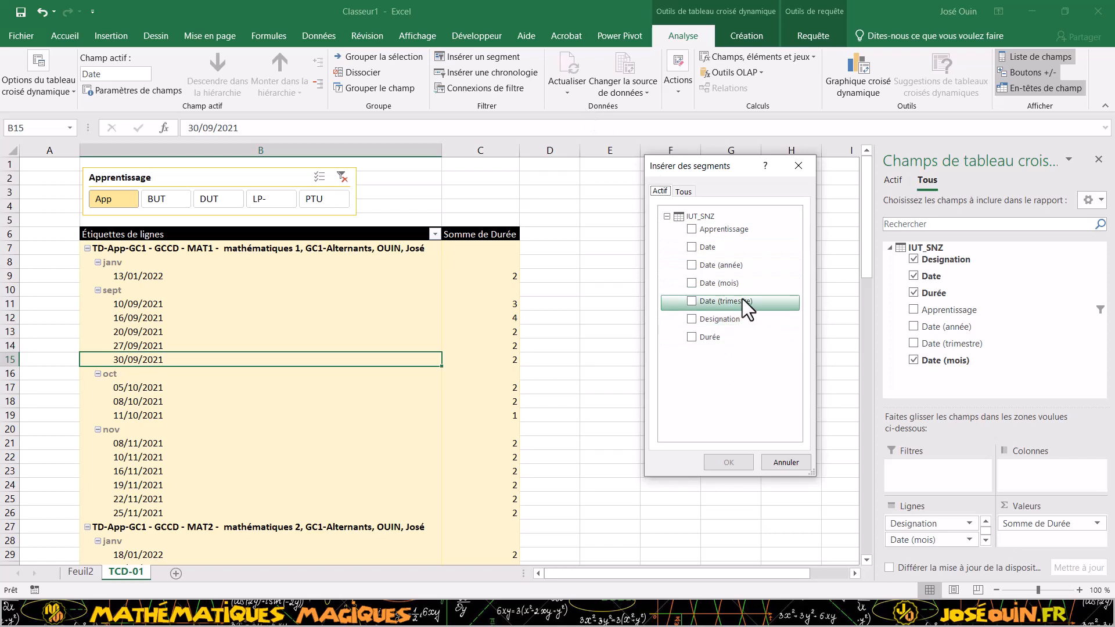
pyautogui.click(692, 283)
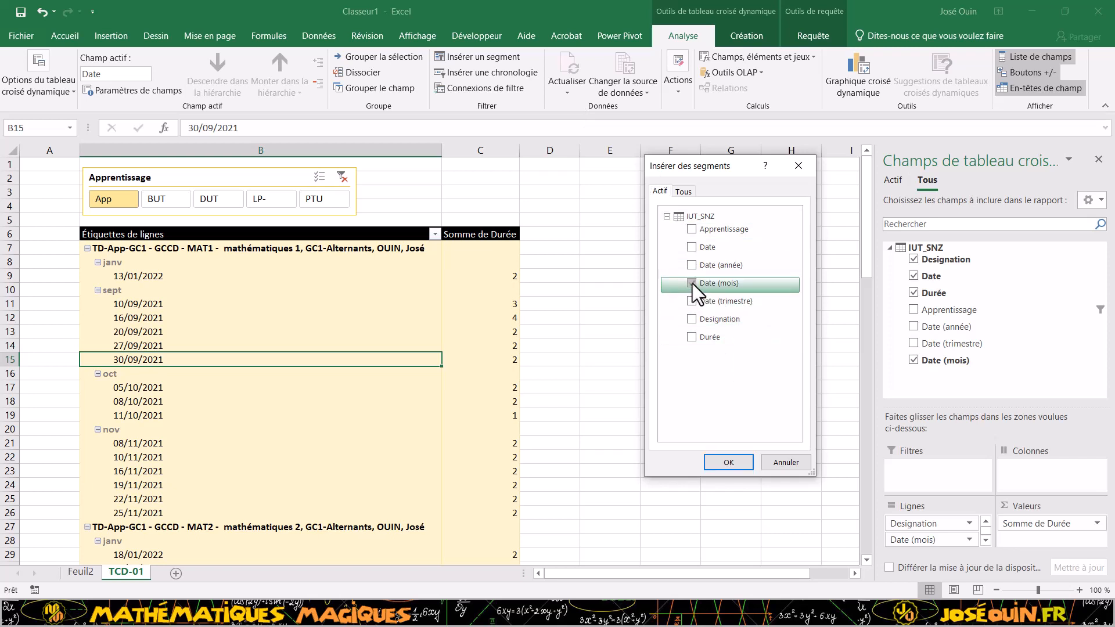
pyautogui.click(728, 462)
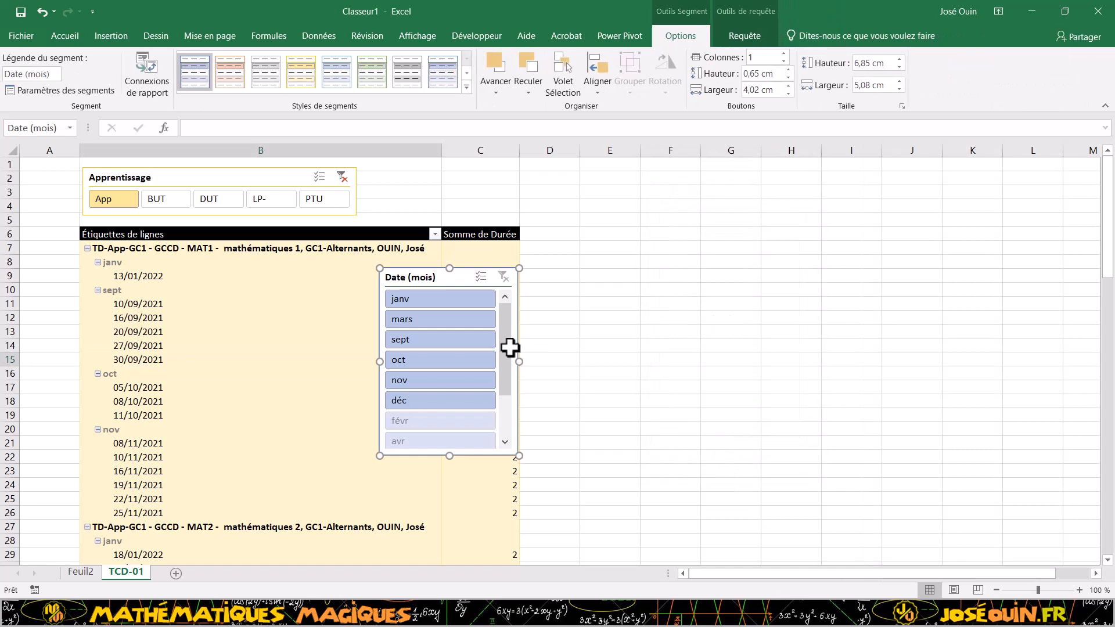
# - Place the Date (mois) slicer beside the pivot table in columns D to F and heighten it to about 8.1 cm
pyautogui.moveTo(475, 274); pyautogui.dragTo(639, 169)
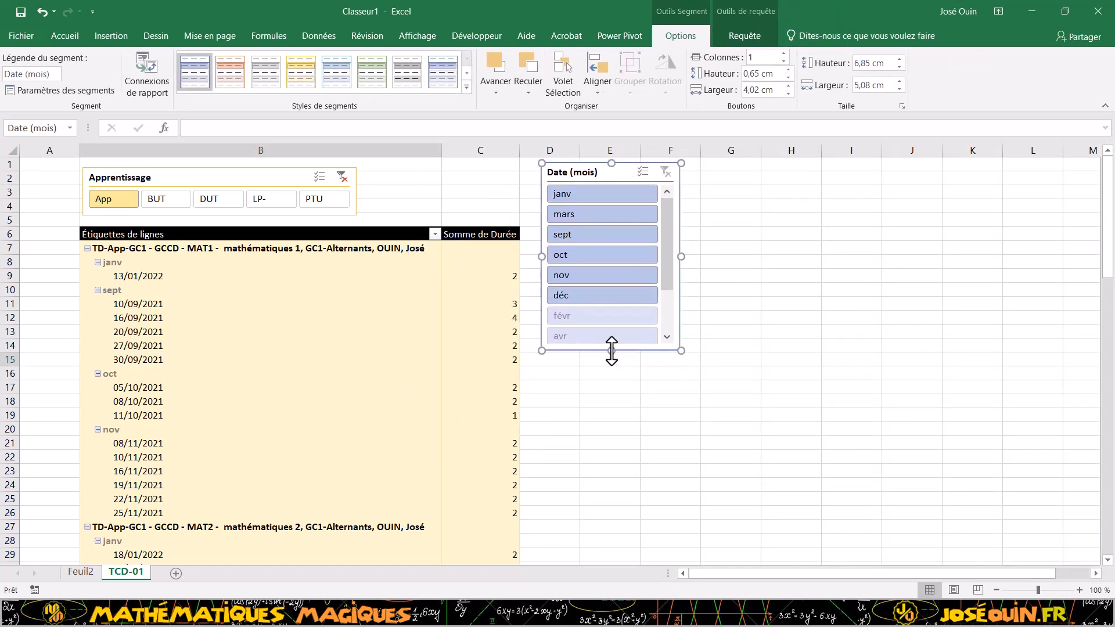
pyautogui.moveTo(611, 351); pyautogui.dragTo(610, 385)
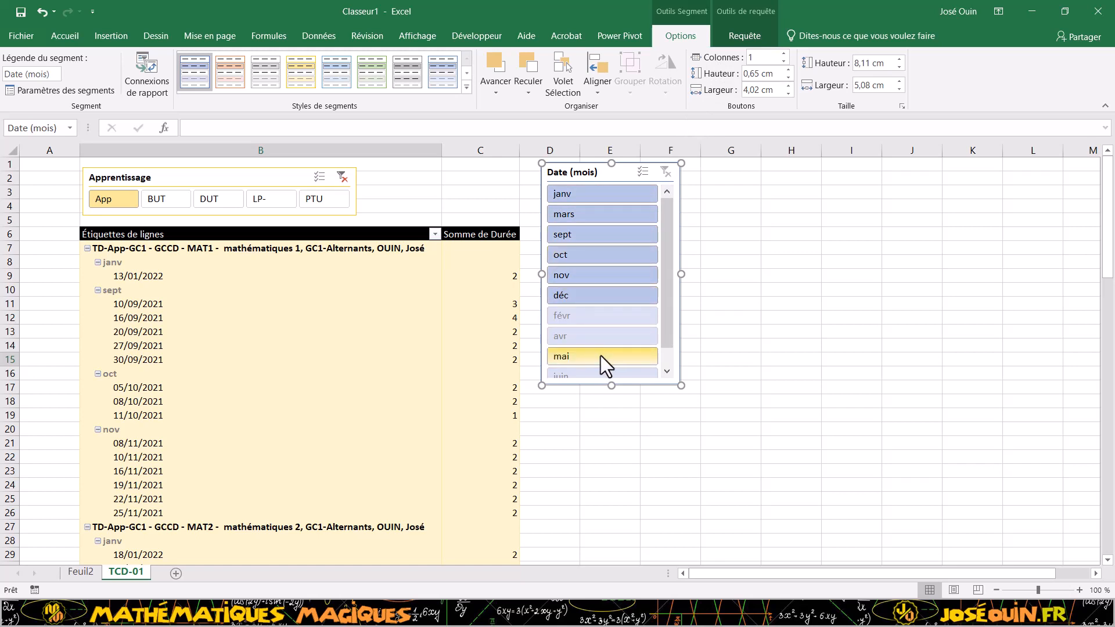
pyautogui.moveTo(669, 344); pyautogui.dragTo(670, 364)
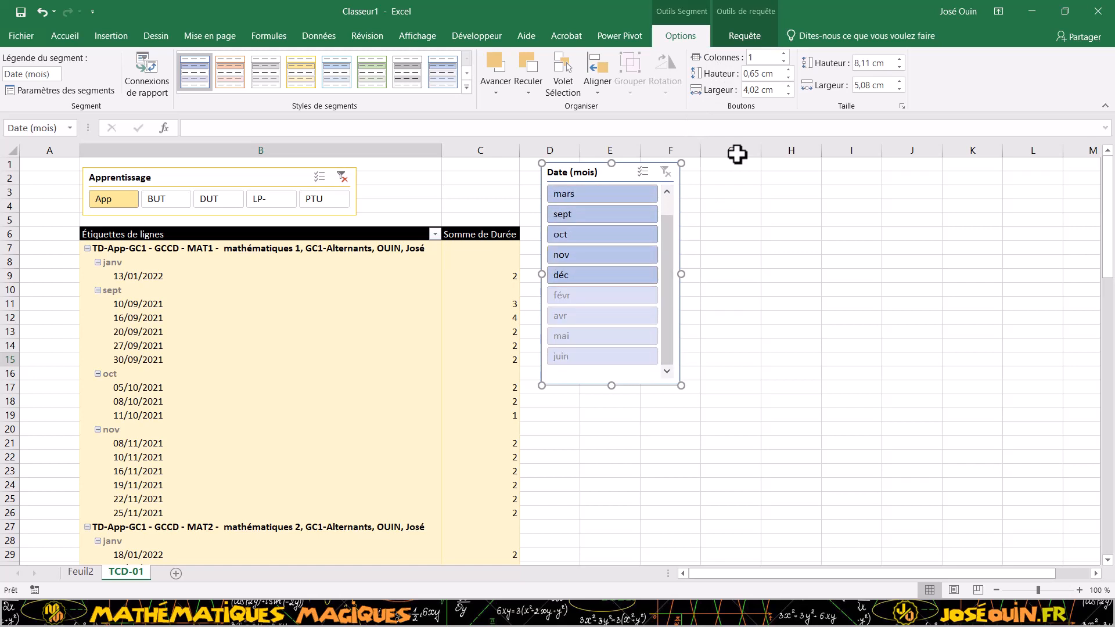
# - Arrange the Date (mois) slicer buttons in 10 columns
pyautogui.click(760, 57)
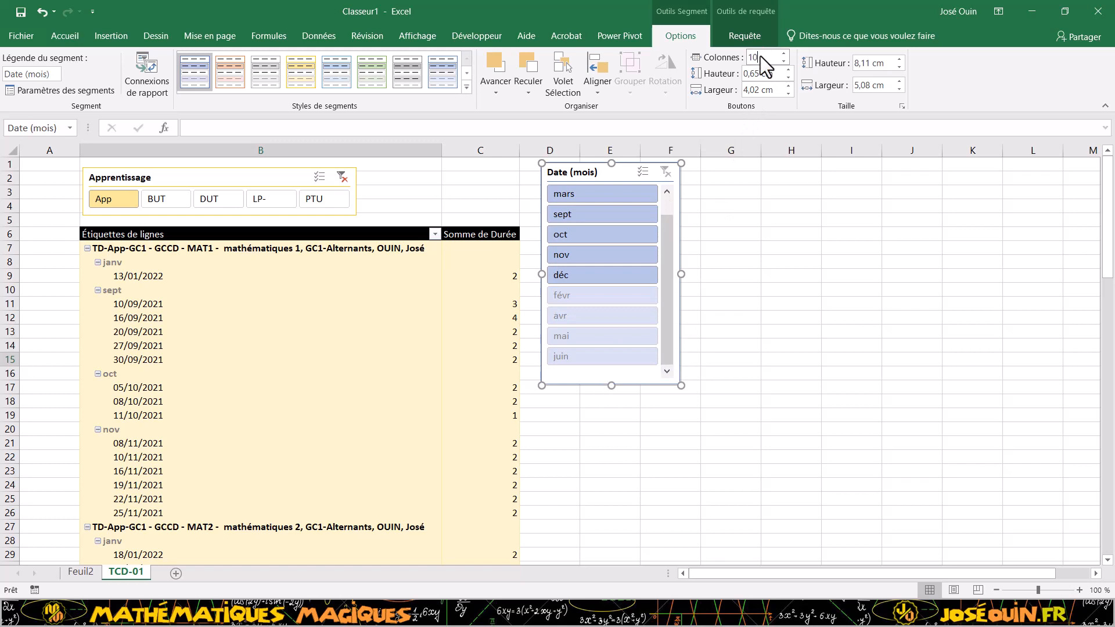
pyautogui.write('10')
pyautogui.press('Return')
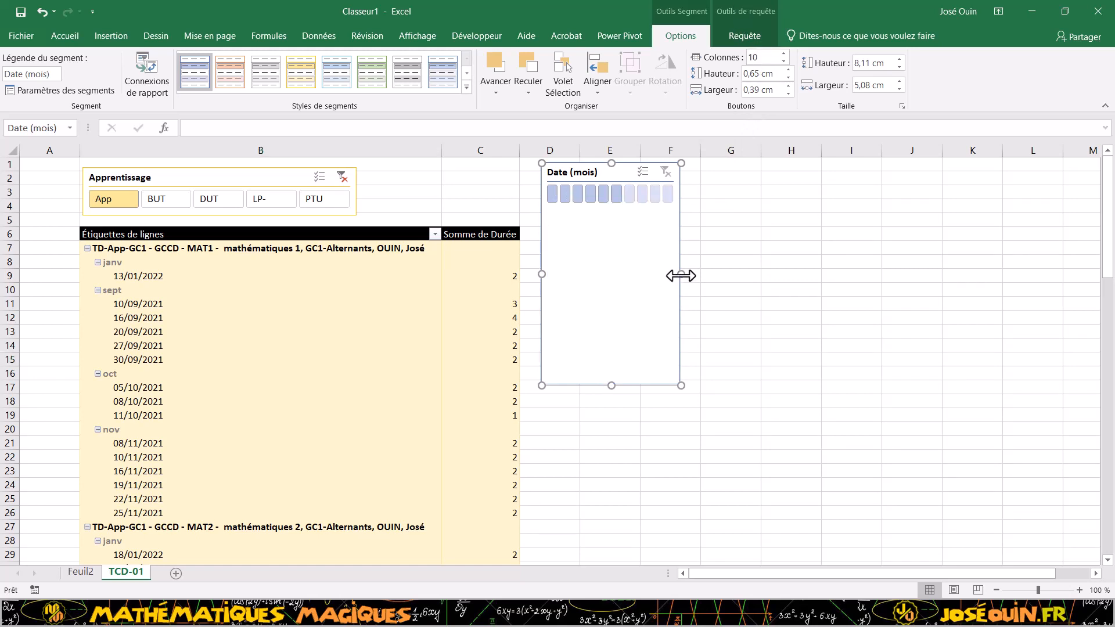
# - Resize the Date (mois) slicer to about 16.5 by 1.9 cm and place it beside the Apprentissage slicer
pyautogui.moveTo(681, 275); pyautogui.dragTo(992, 259)
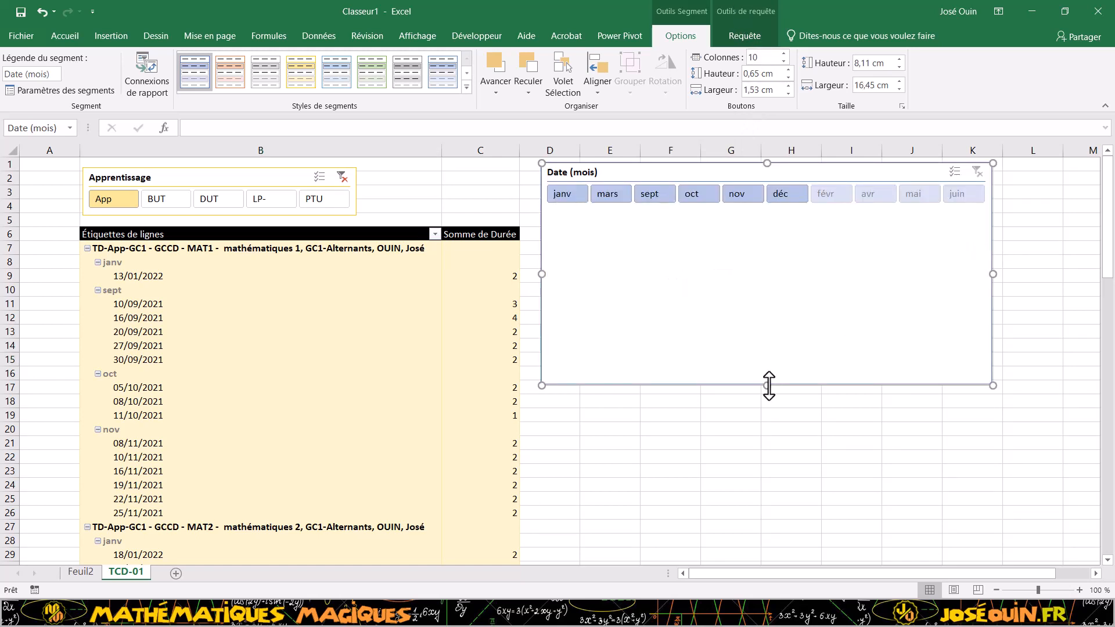
pyautogui.moveTo(768, 386); pyautogui.dragTo(779, 216)
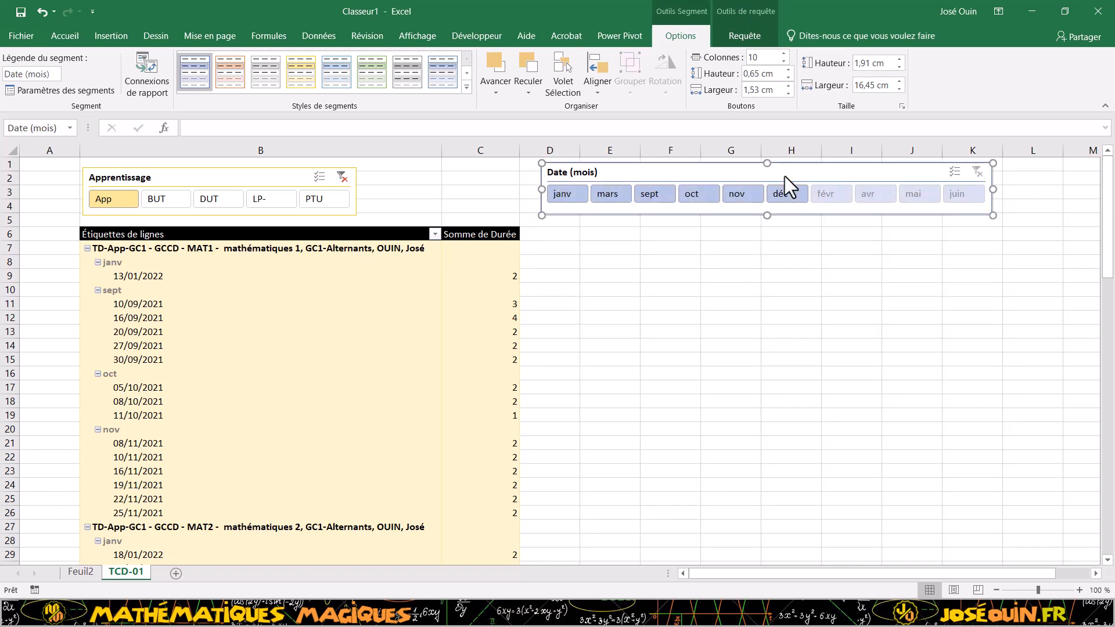
pyautogui.moveTo(785, 176); pyautogui.dragTo(626, 187)
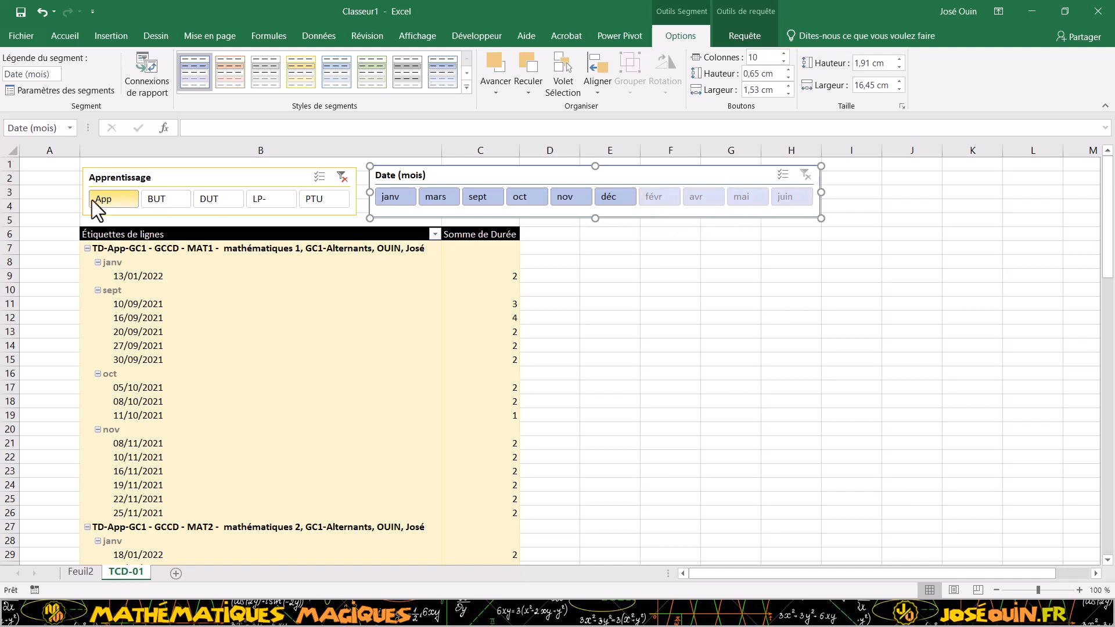
# - Clear the Apprentissage filter and align the Date (mois) slicer snugly with its neighbour, reducing its height to about 1.8 cm
pyautogui.click(341, 178)
pyautogui.moveTo(430, 172); pyautogui.dragTo(422, 174)
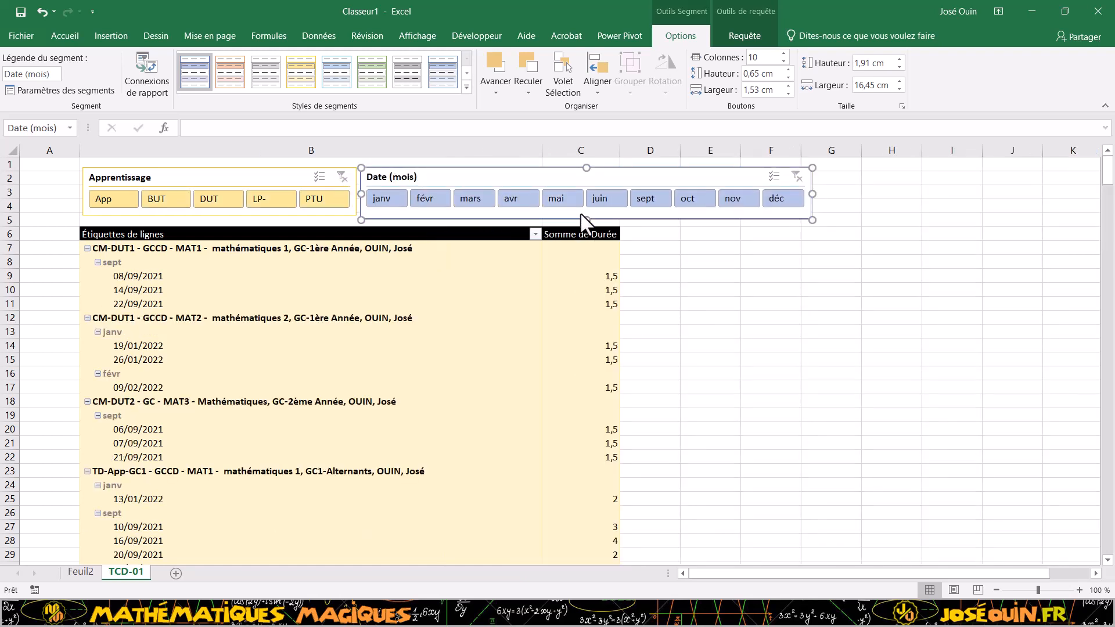
pyautogui.moveTo(584, 219); pyautogui.dragTo(584, 216)
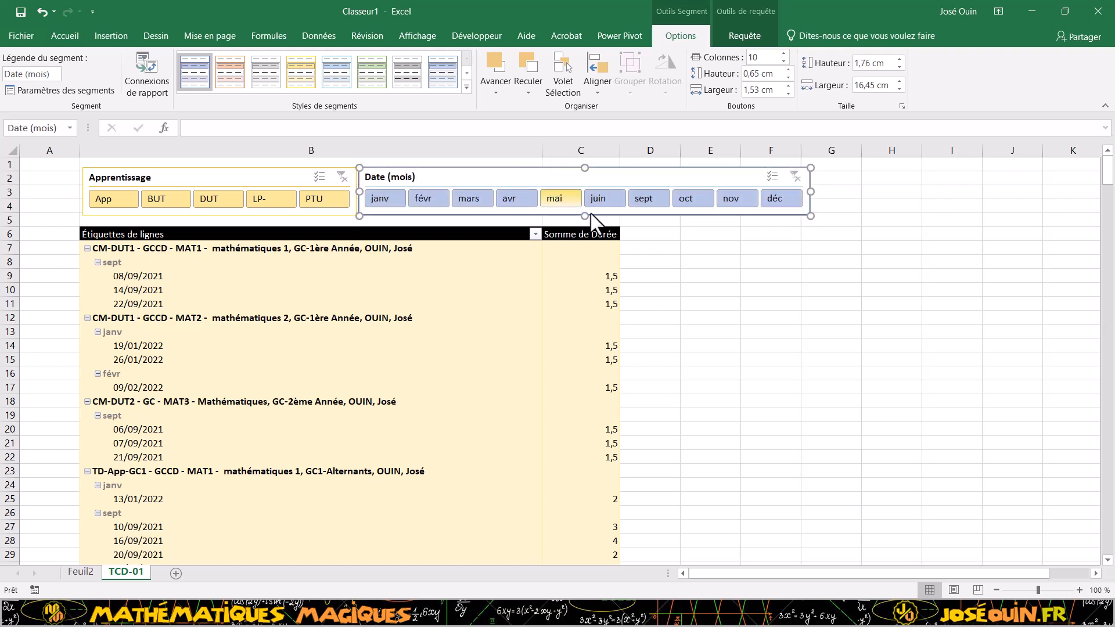
pyautogui.click(711, 250)
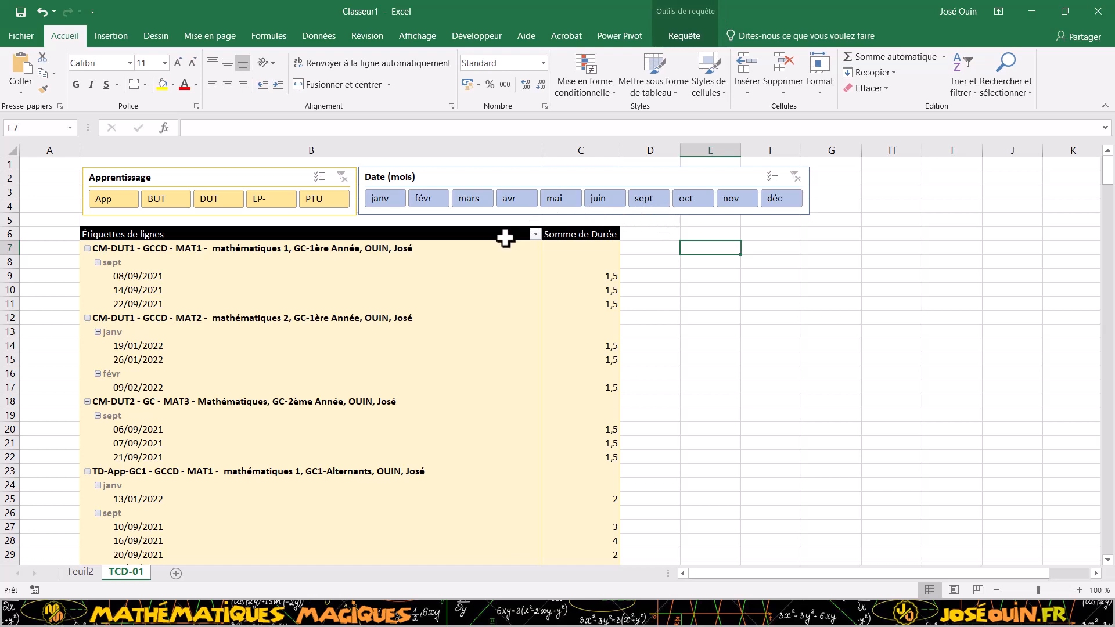
# - Filter the pivot table to sept and collapse the entire Designation field
pyautogui.click(648, 202)
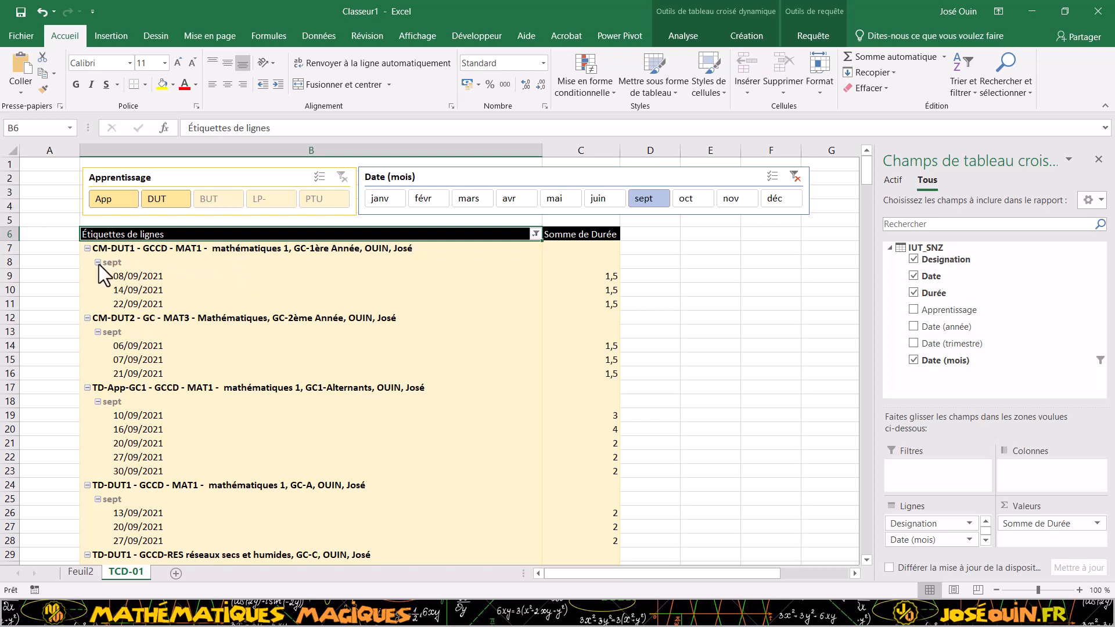
pyautogui.click(87, 248)
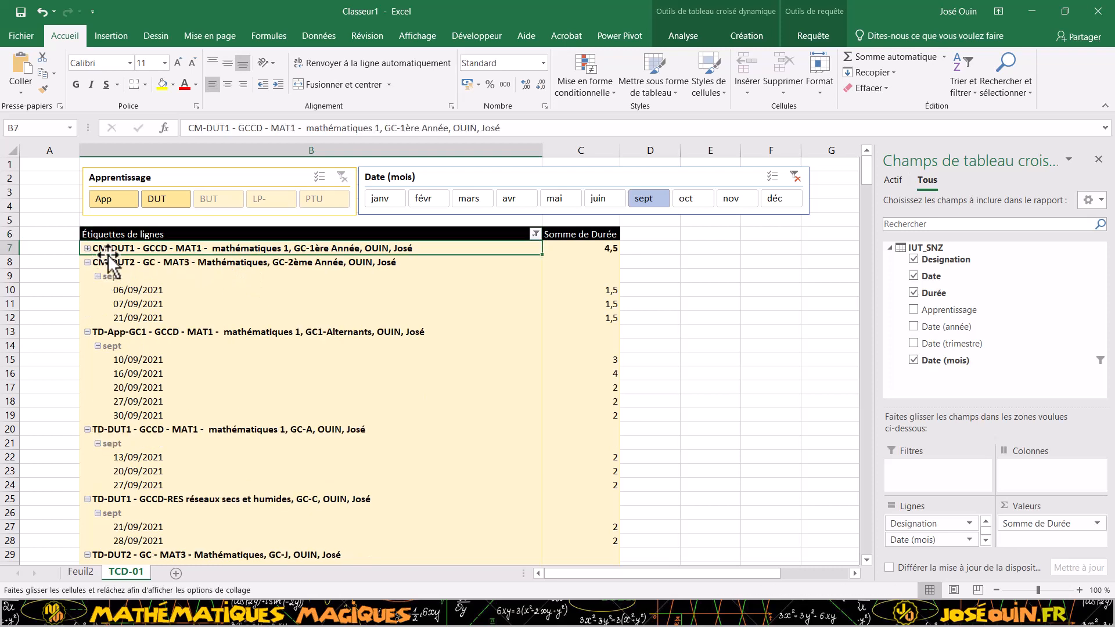
pyautogui.rightClick(111, 267)
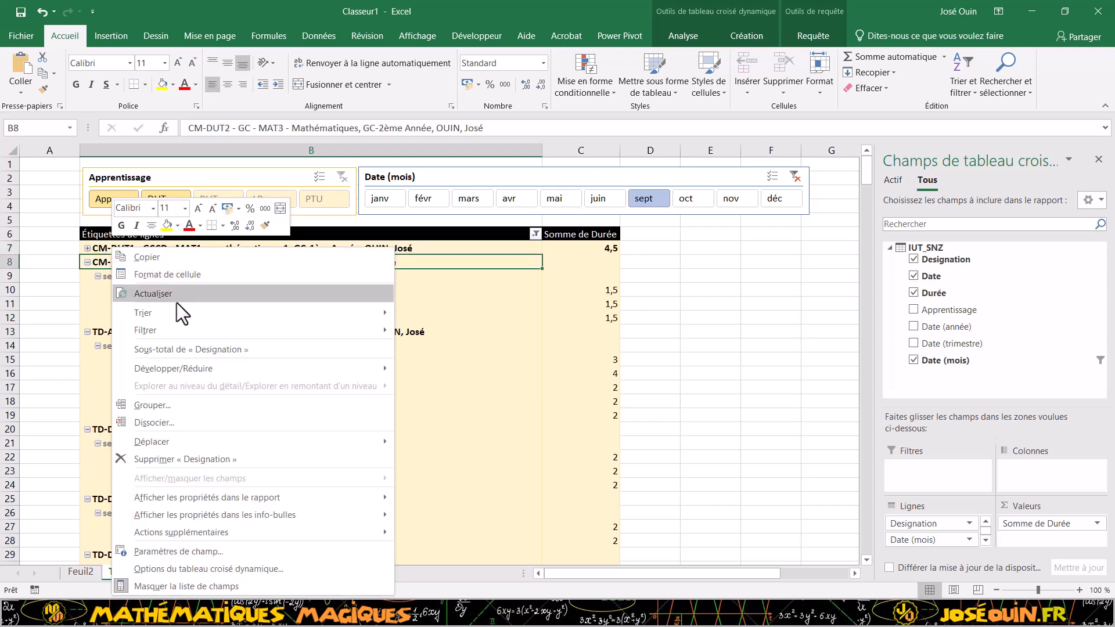
pyautogui.moveTo(197, 364)
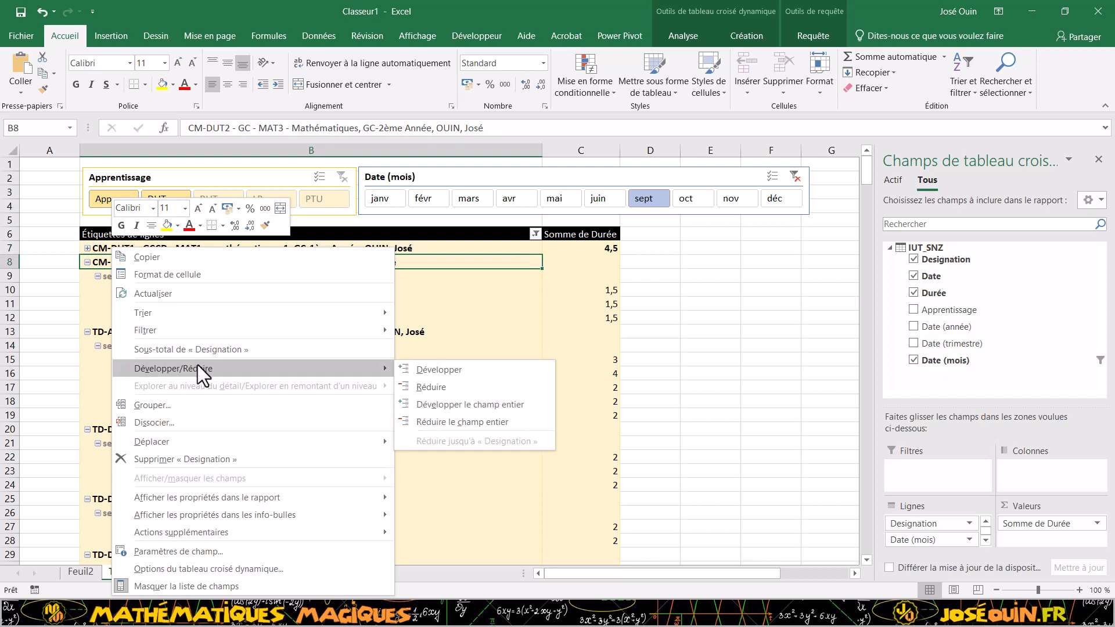
pyautogui.click(414, 422)
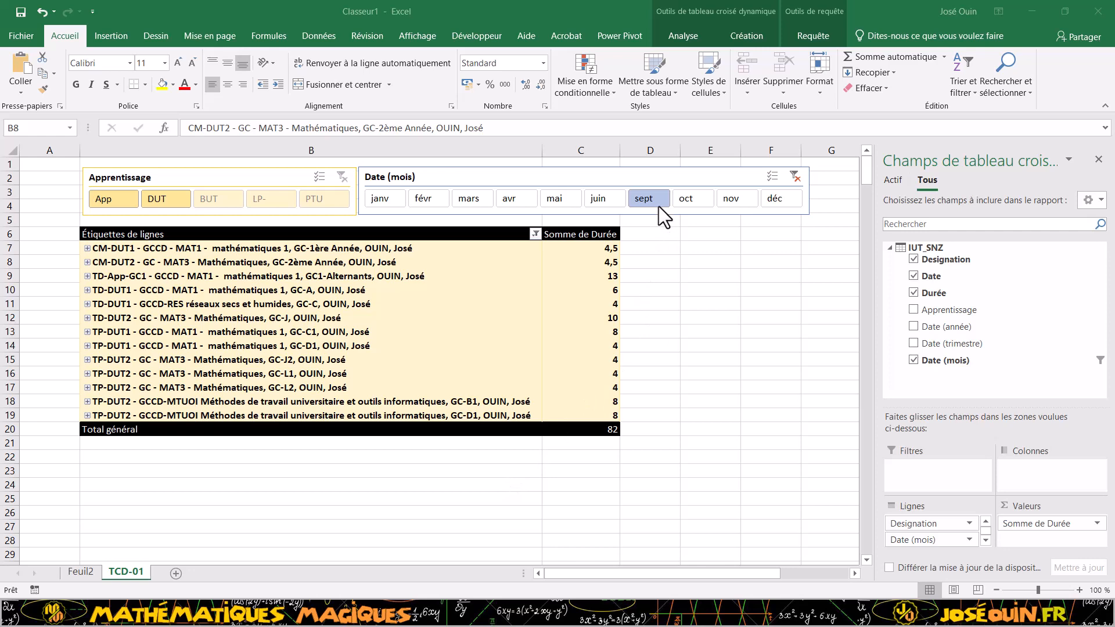
# - Switch the pivot table's month filter to oct
pyautogui.click(688, 199)
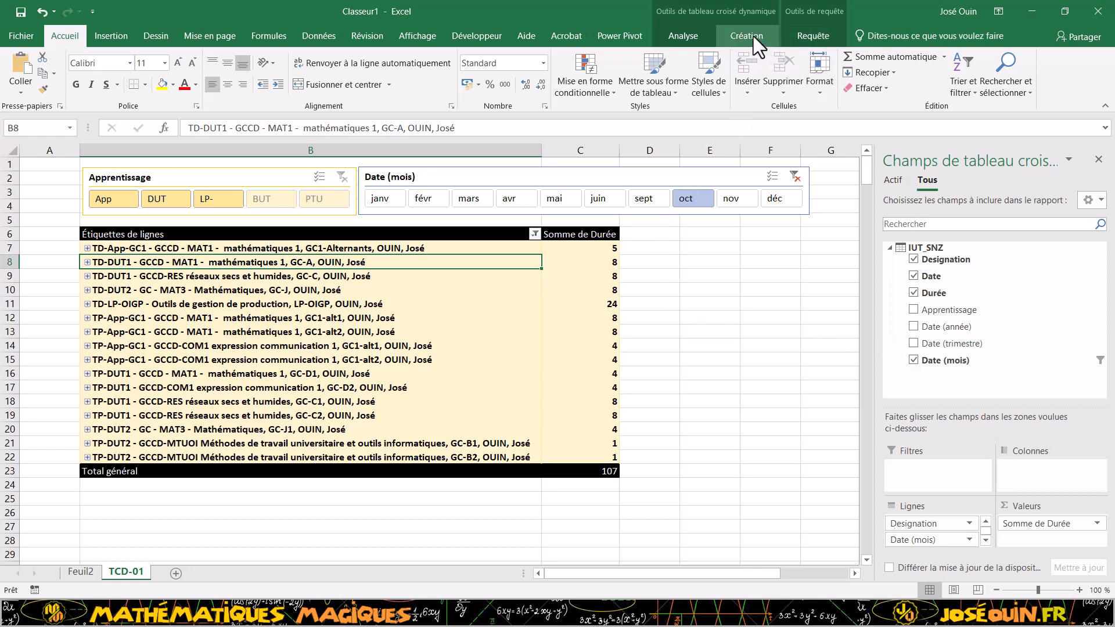
# - Open the data model in Power Pivot and examine the Date (index des mois) column of the IUT_SNZ table
pyautogui.click(620, 36)
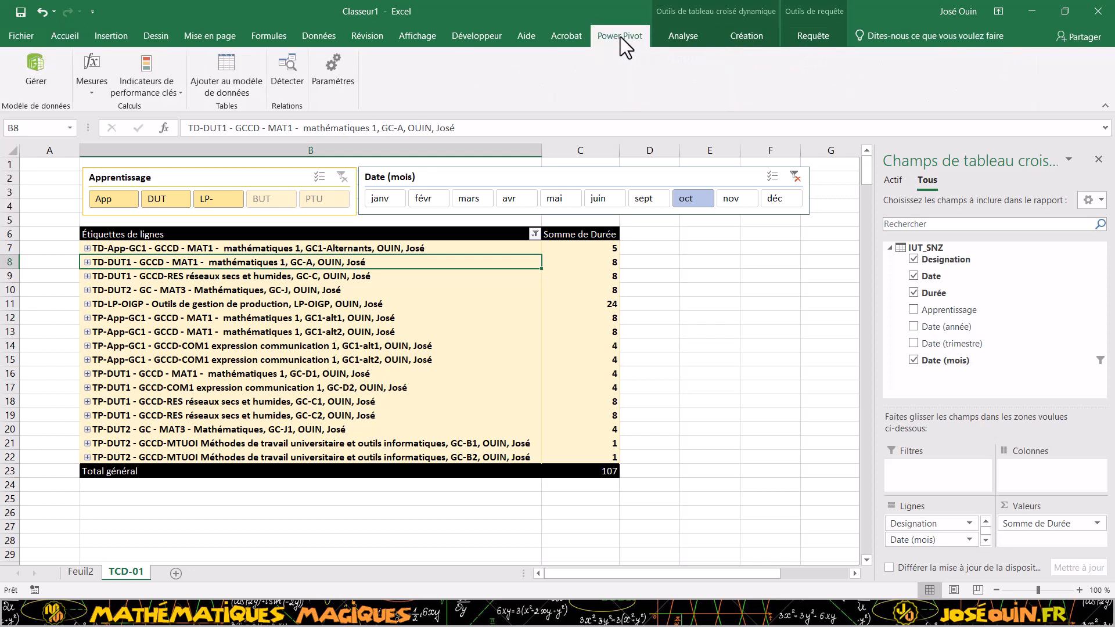
pyautogui.click(37, 77)
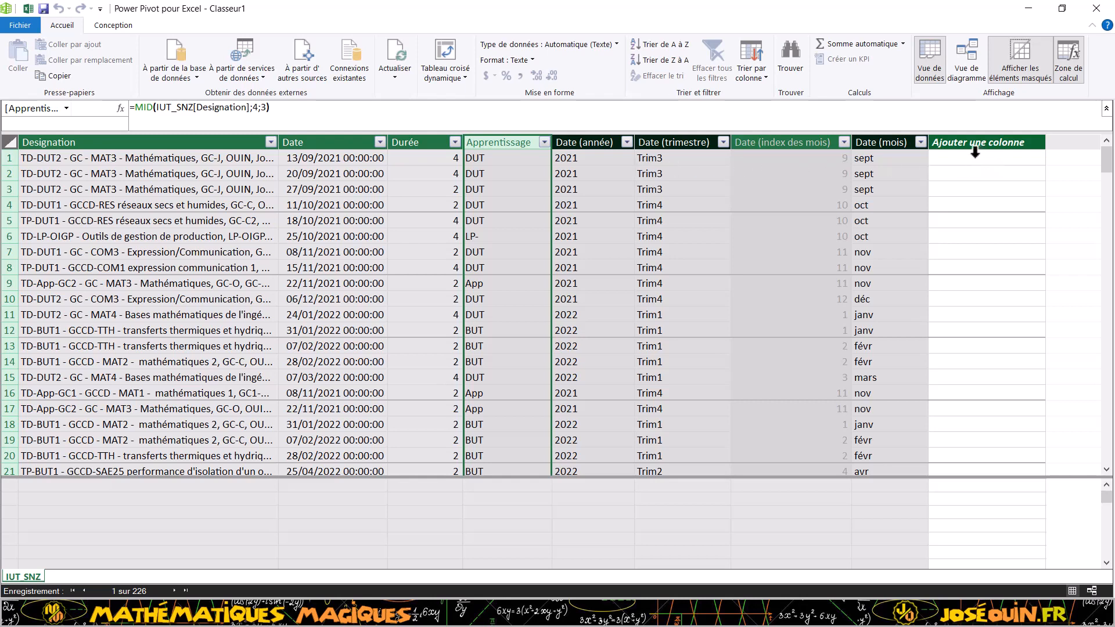
pyautogui.click(825, 156)
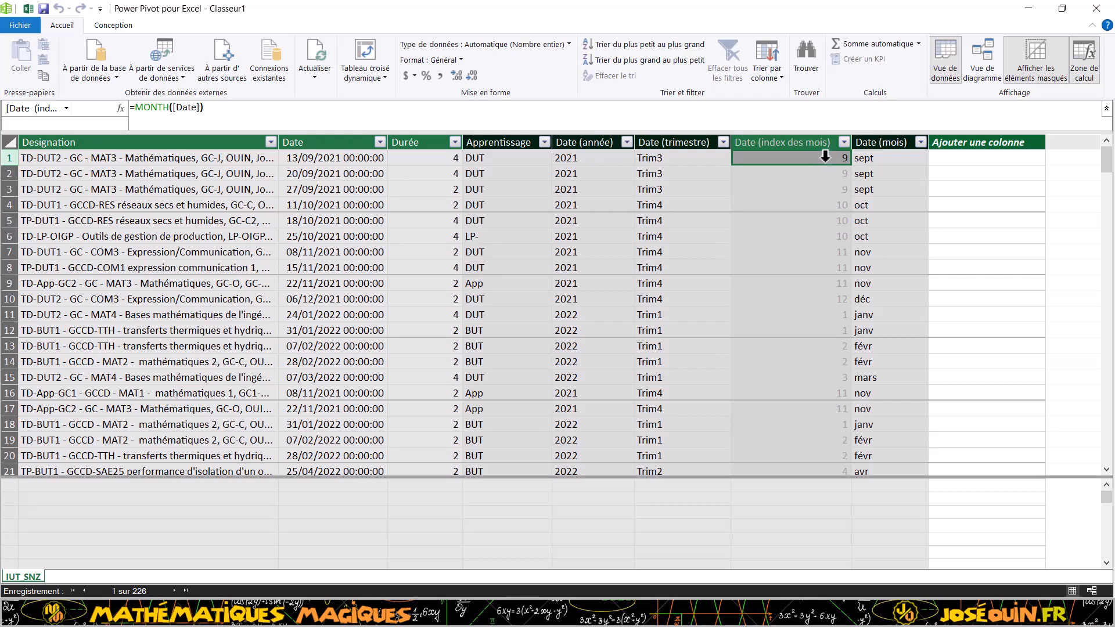
pyautogui.click(827, 176)
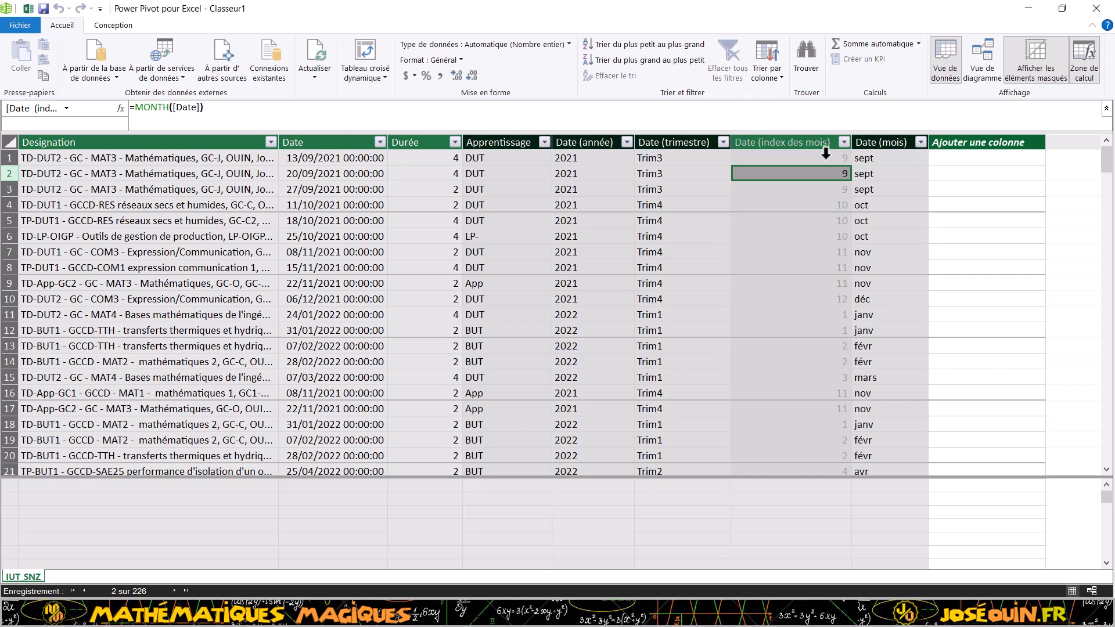
# - Add a new column named Semestres to the IUT_SNZ table
pyautogui.click(956, 138)
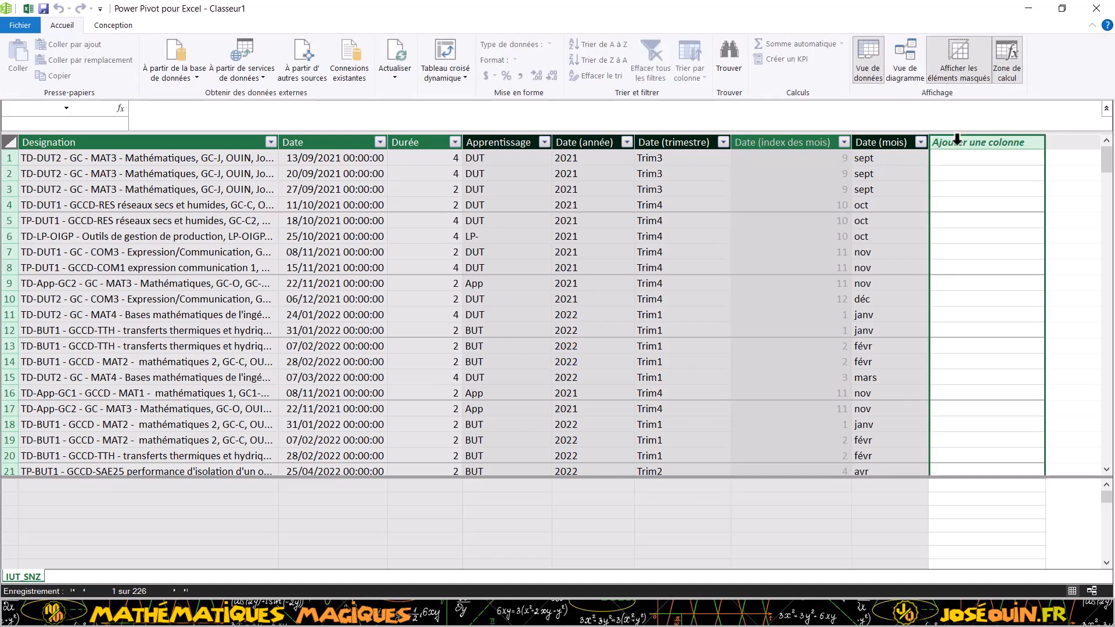
pyautogui.doubleClick(957, 138)
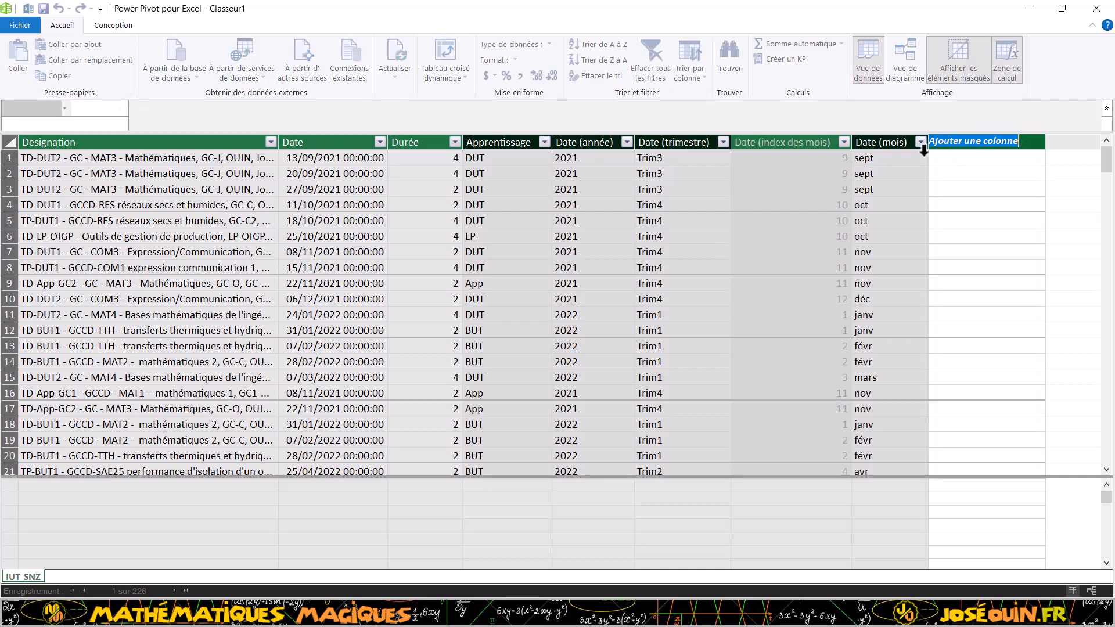
pyautogui.press('BackSpace')
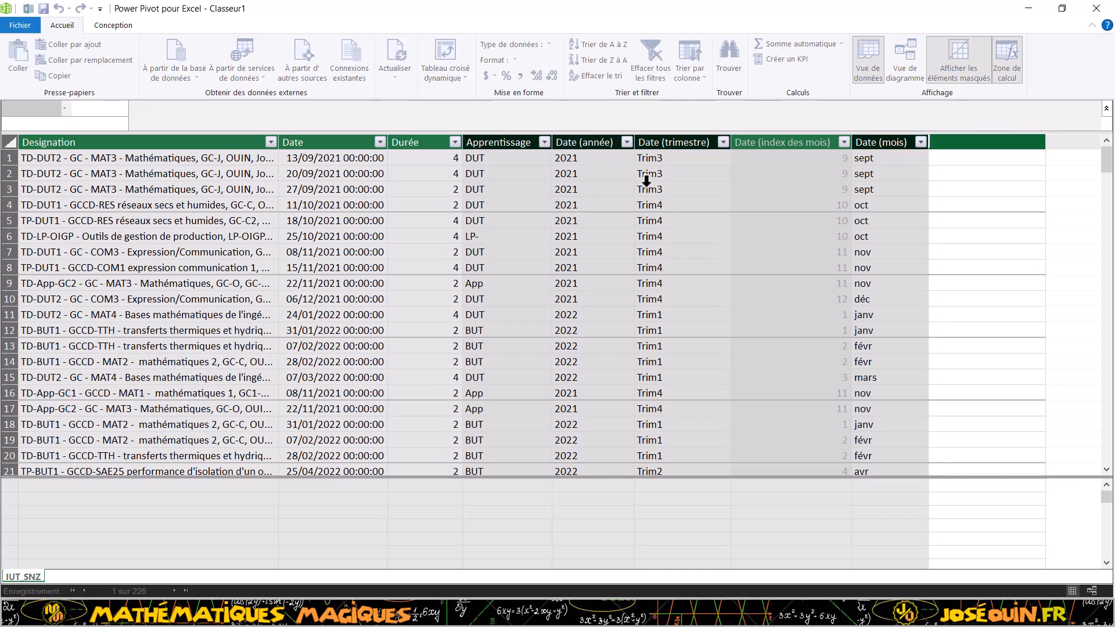
pyautogui.write('Semestres')
pyautogui.press('Return')
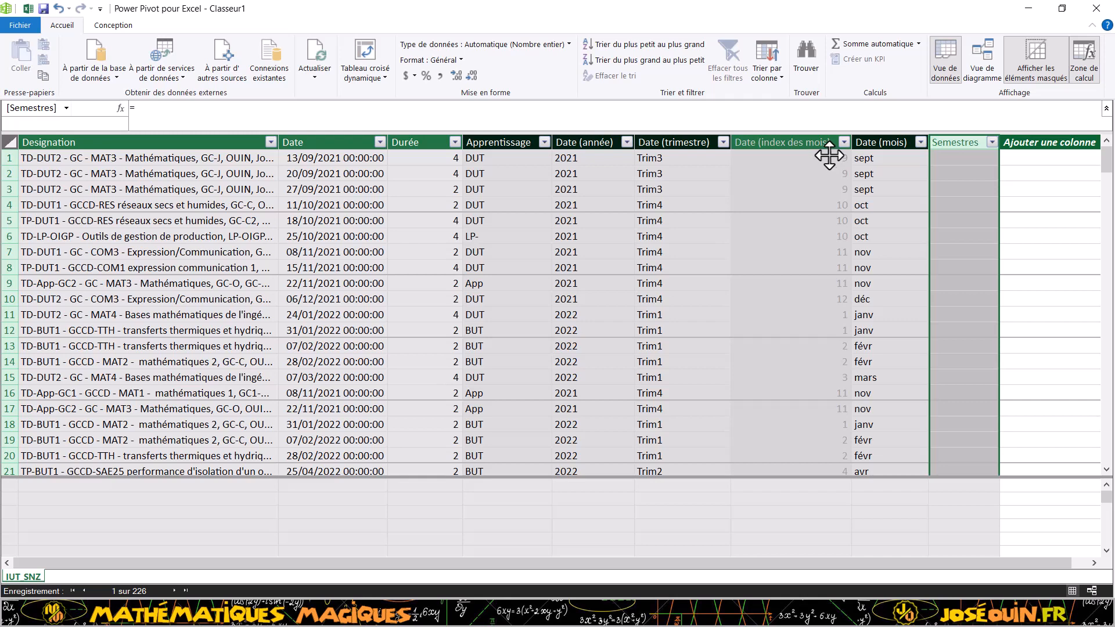
# - Begin the Semestres formula with IF(AND( and a first condition testing IUT_SNZ[Date (index des mois)]>=9
pyautogui.click(953, 157)
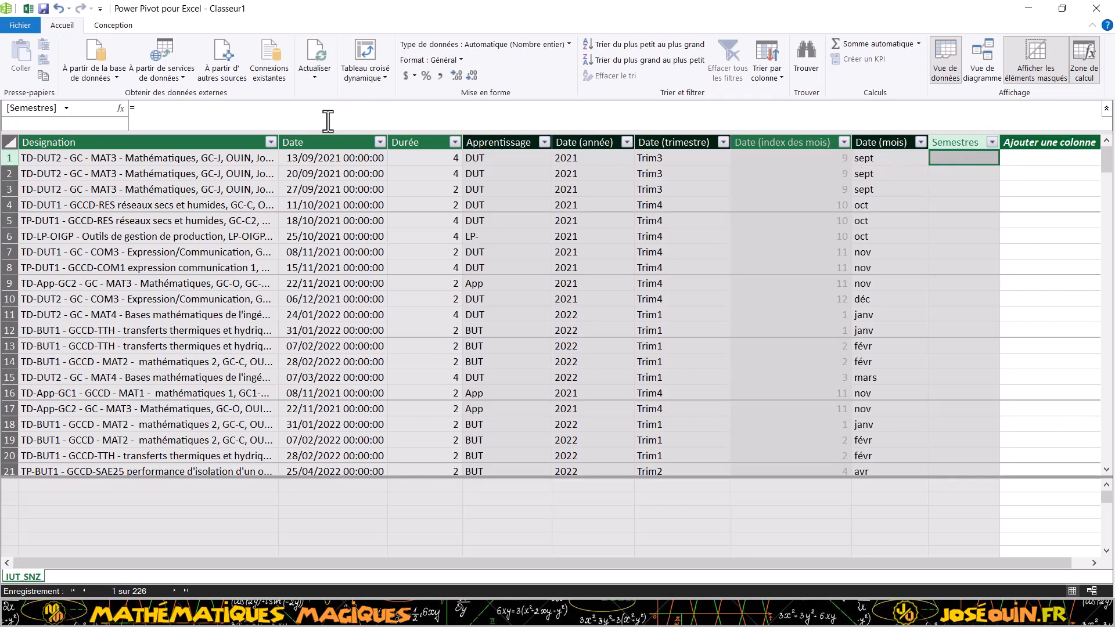
pyautogui.click(144, 110)
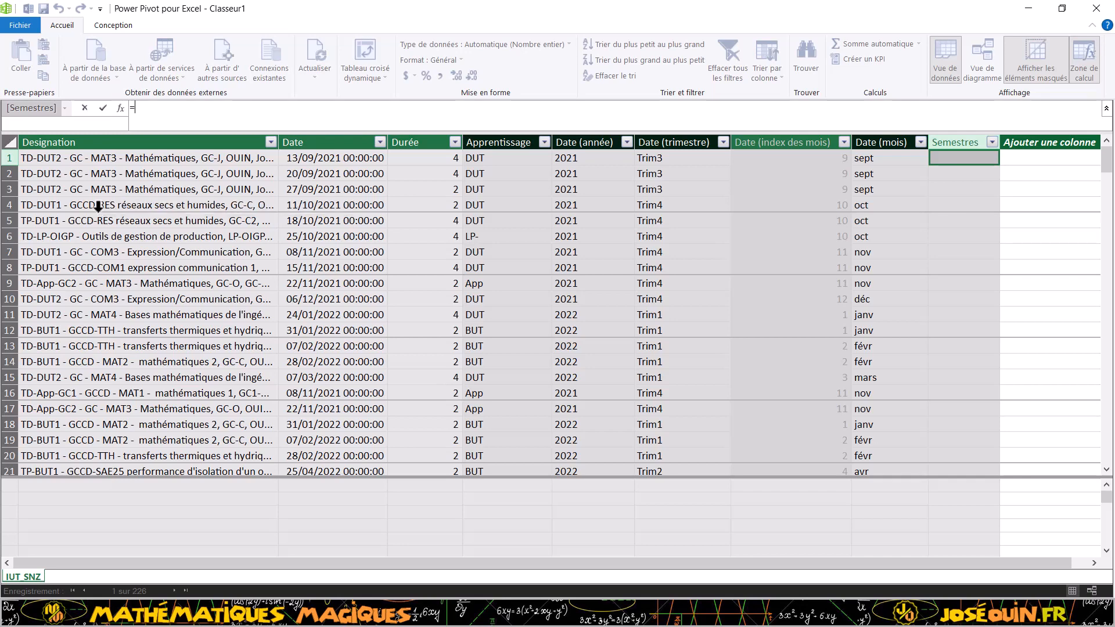
pyautogui.write('I')
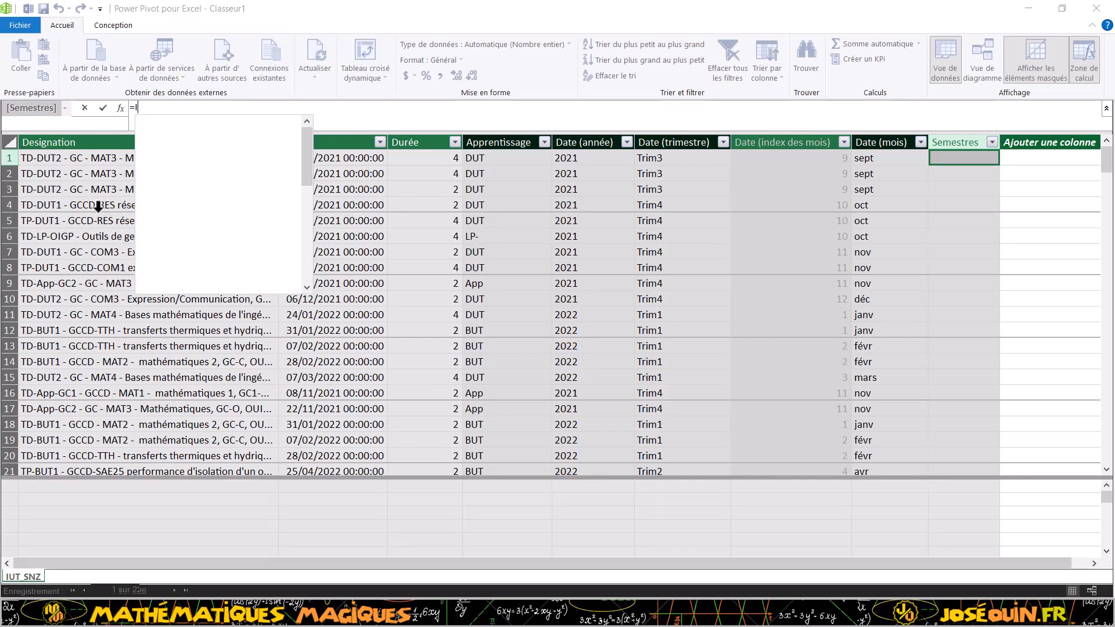
pyautogui.write('F(')
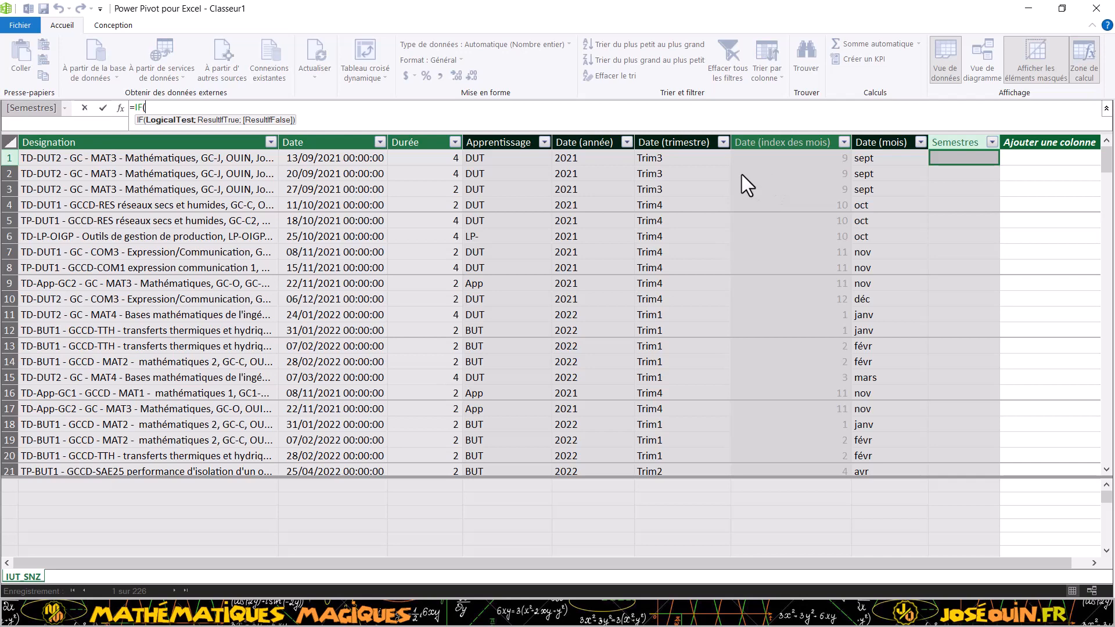
pyautogui.write('A')
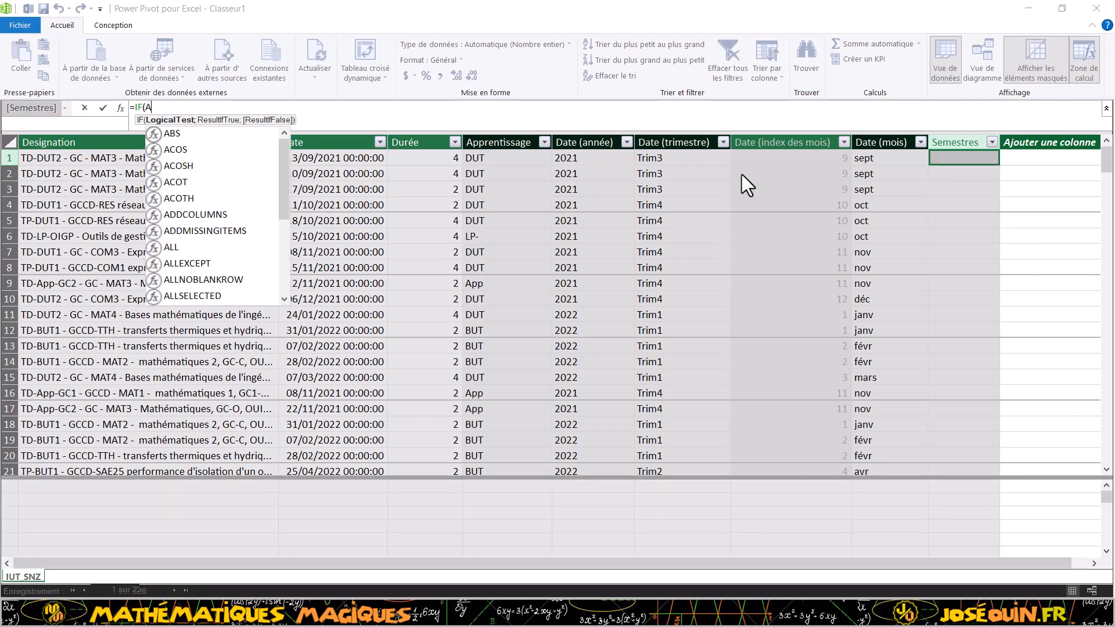
pyautogui.write('ND(')
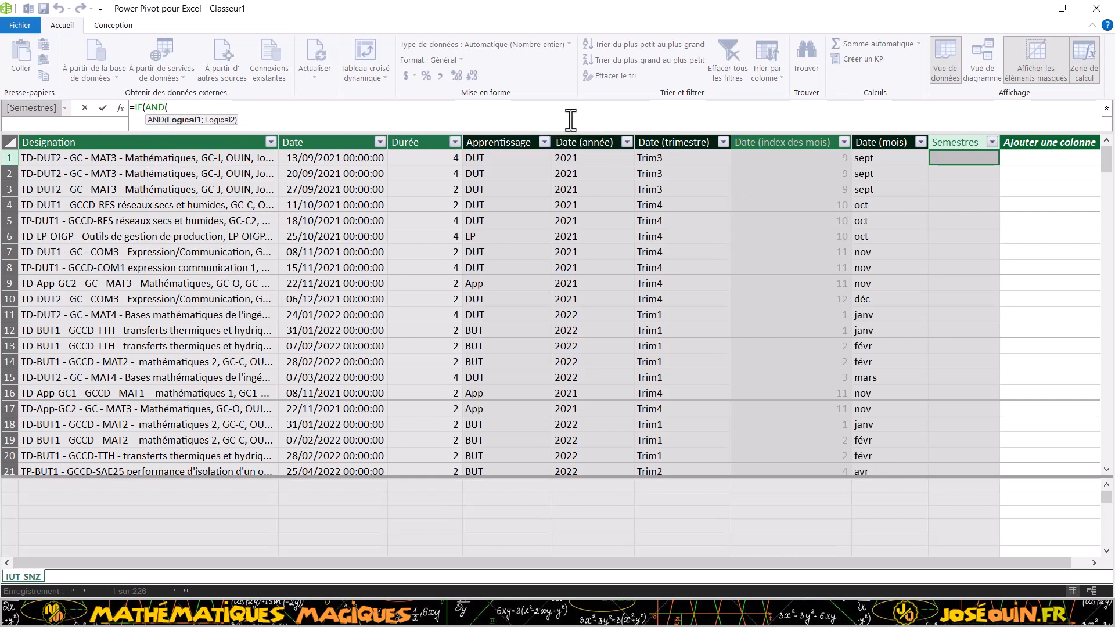
pyautogui.click(792, 155)
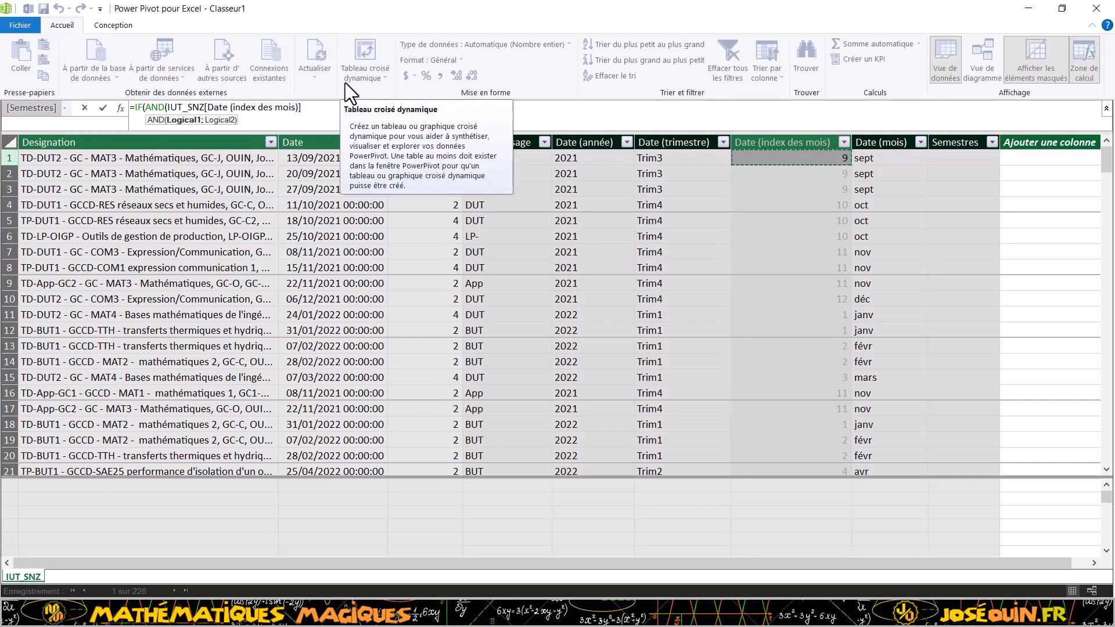
pyautogui.write('>')
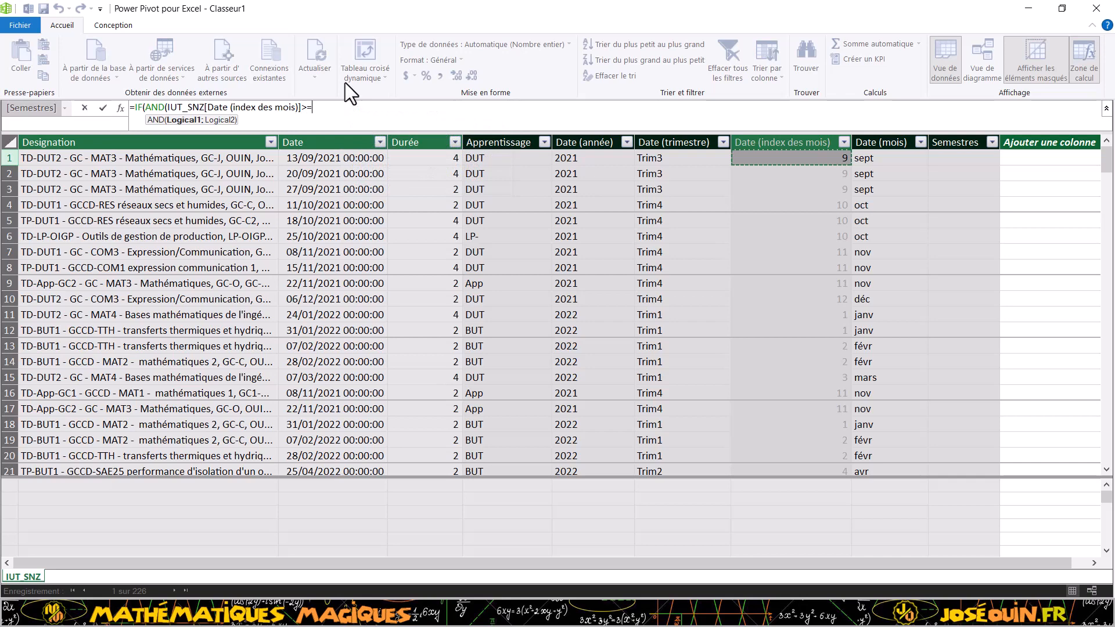
pyautogui.write('=9')
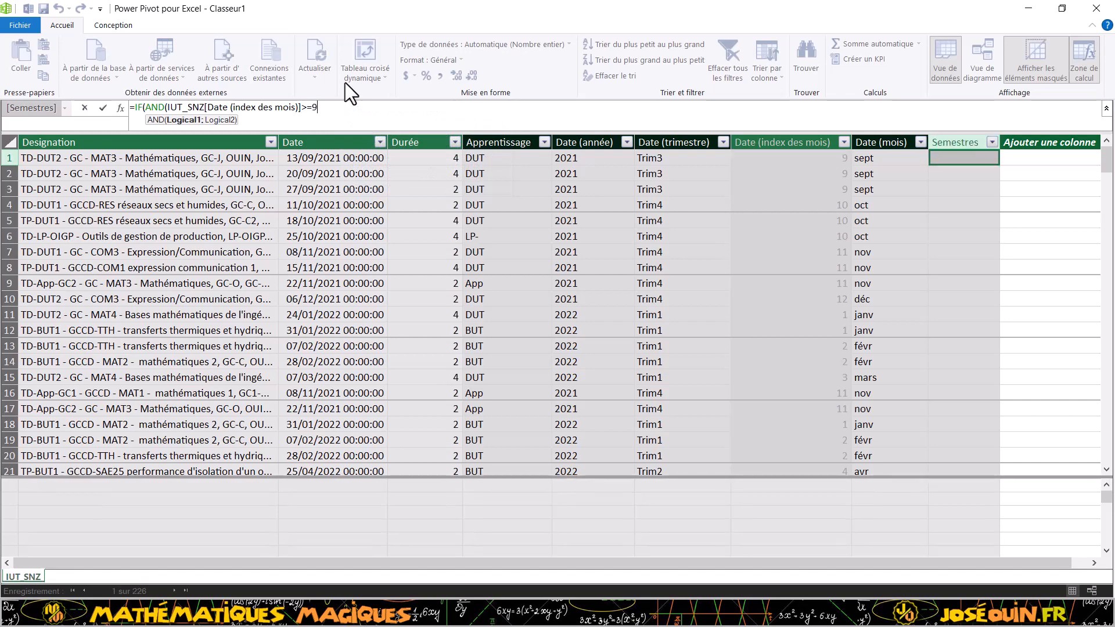
# - Add the second condition IUT_SNZ[Date (index des mois)]<=12 to the Semestres formula and close the AND test
pyautogui.write(';')
pyautogui.click(768, 156)
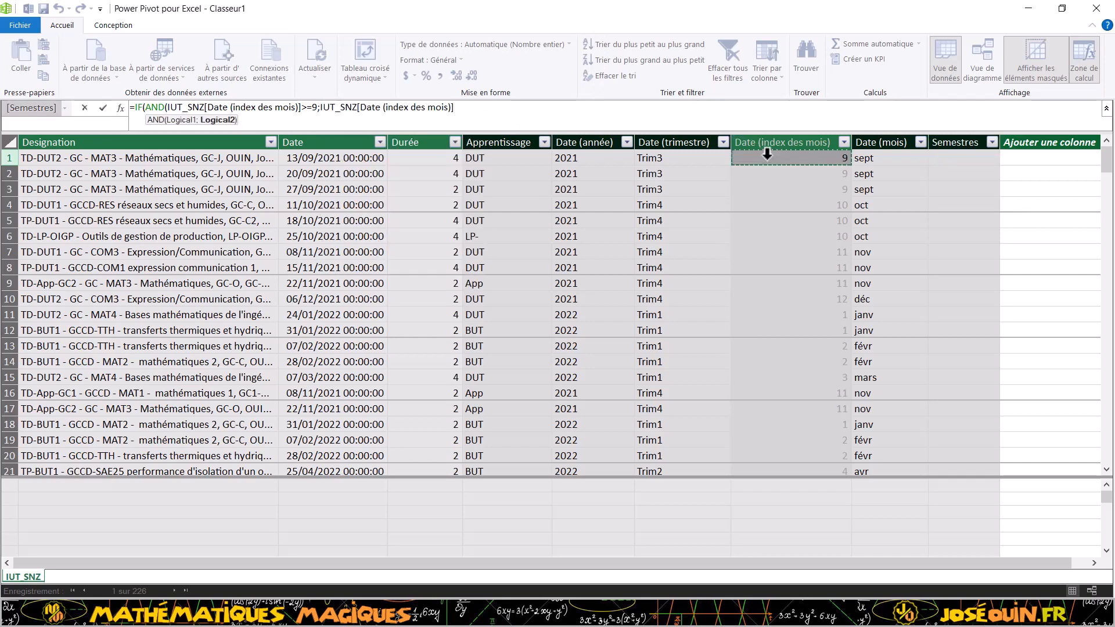
pyautogui.write('<=12')
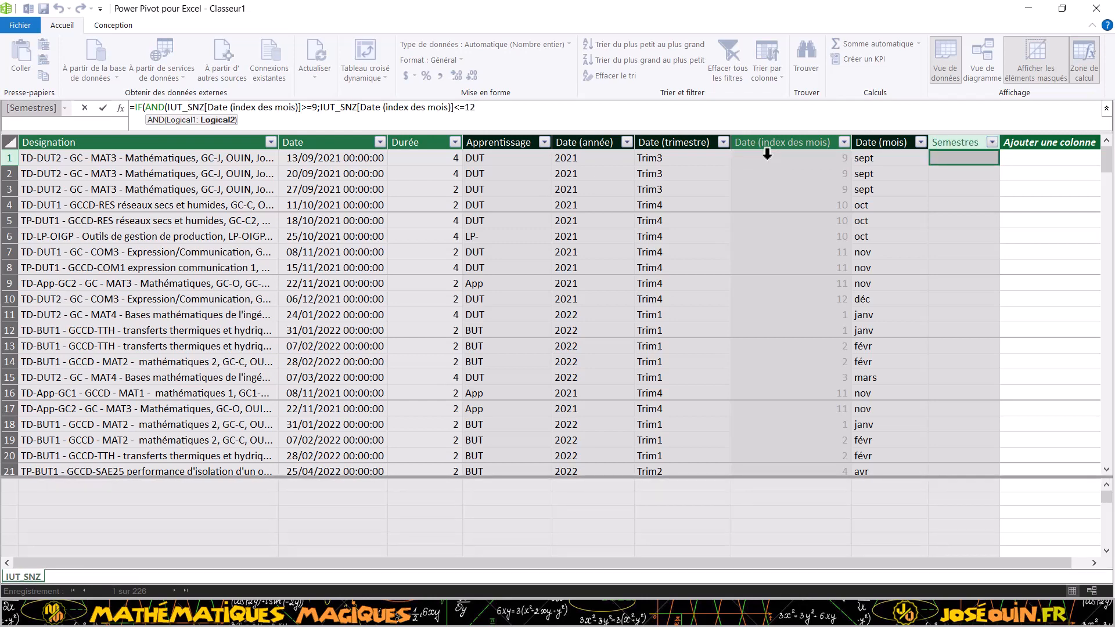
pyautogui.write(')')
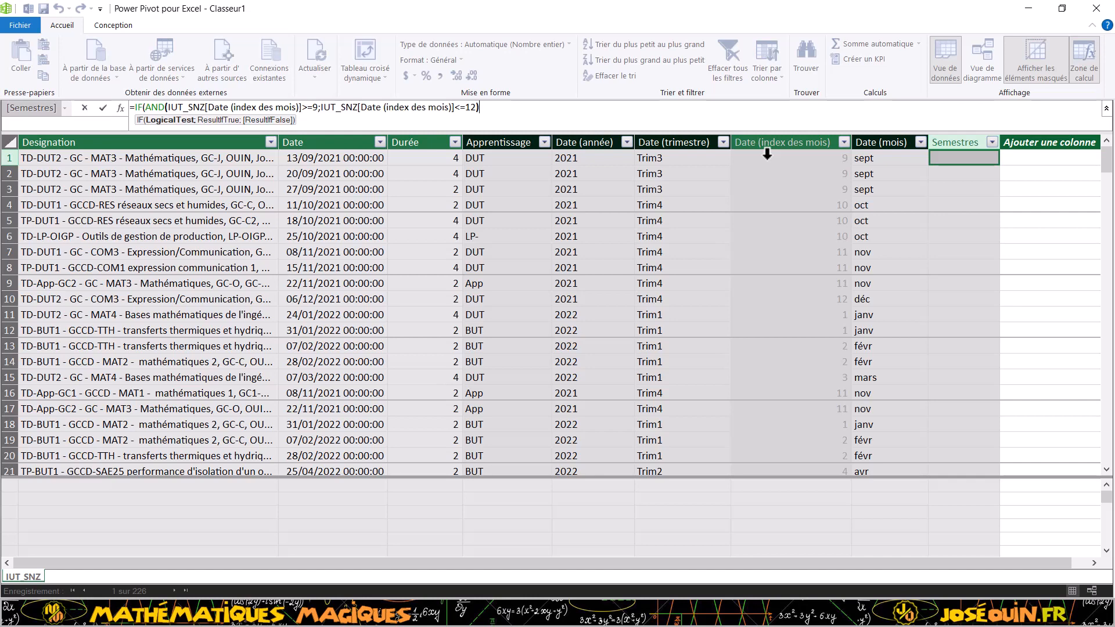
# - Complete the Semestres formula with "S1&S3" as the true result and "S2&S4" as the false result, and validate it
pyautogui.write(';')
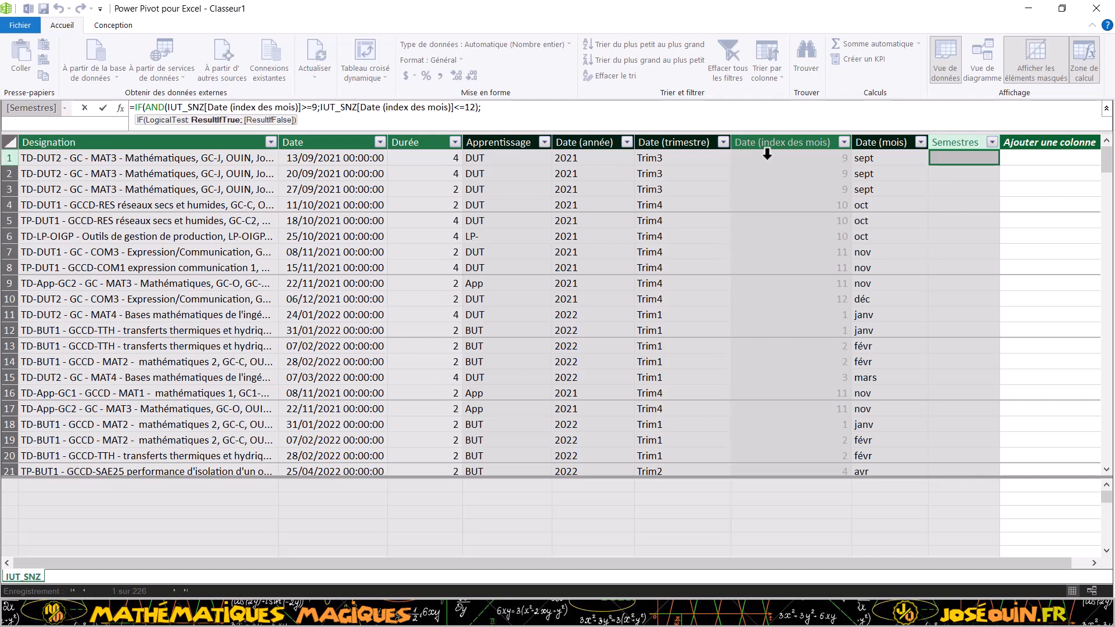
pyautogui.write('"S1&S3";&')
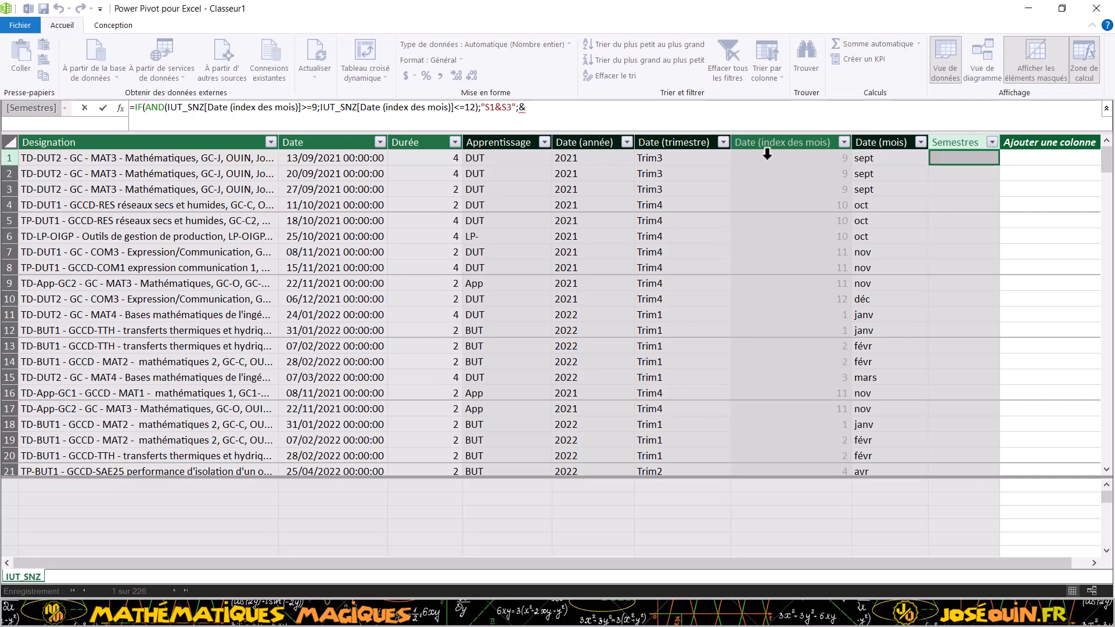
pyautogui.press('BackSpace')
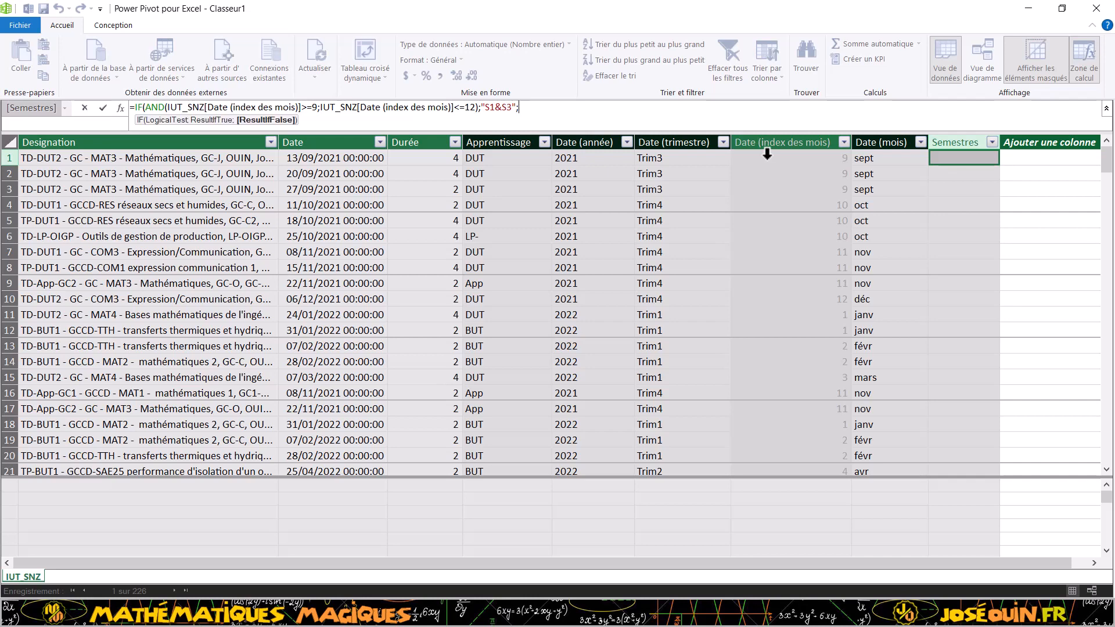
pyautogui.write('"S2&S4")')
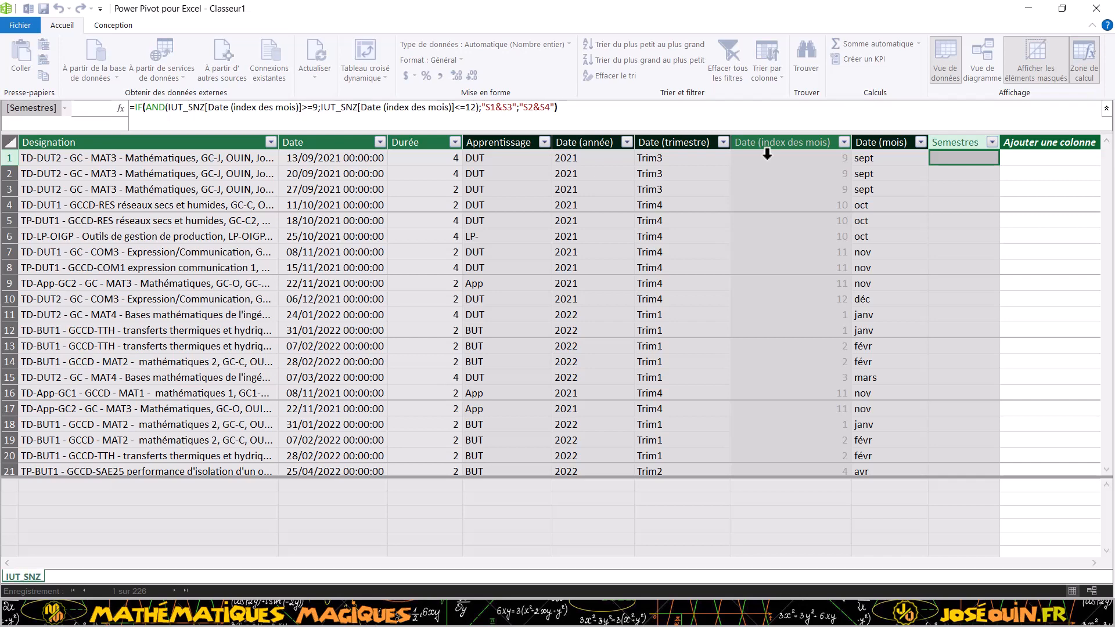
pyautogui.press('Return')
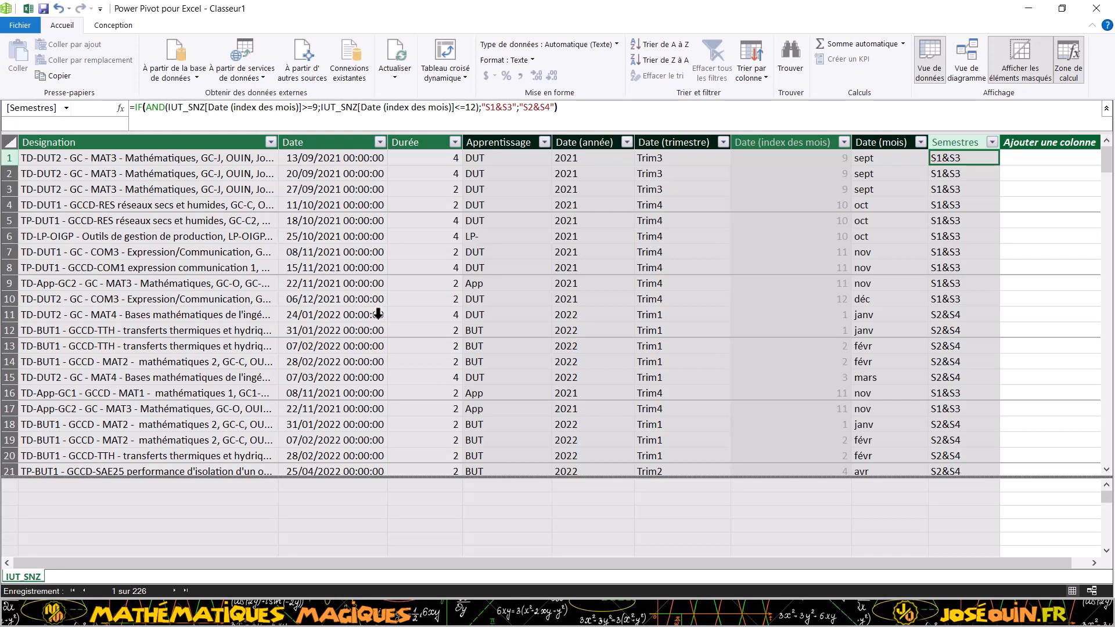
pyautogui.click(953, 312)
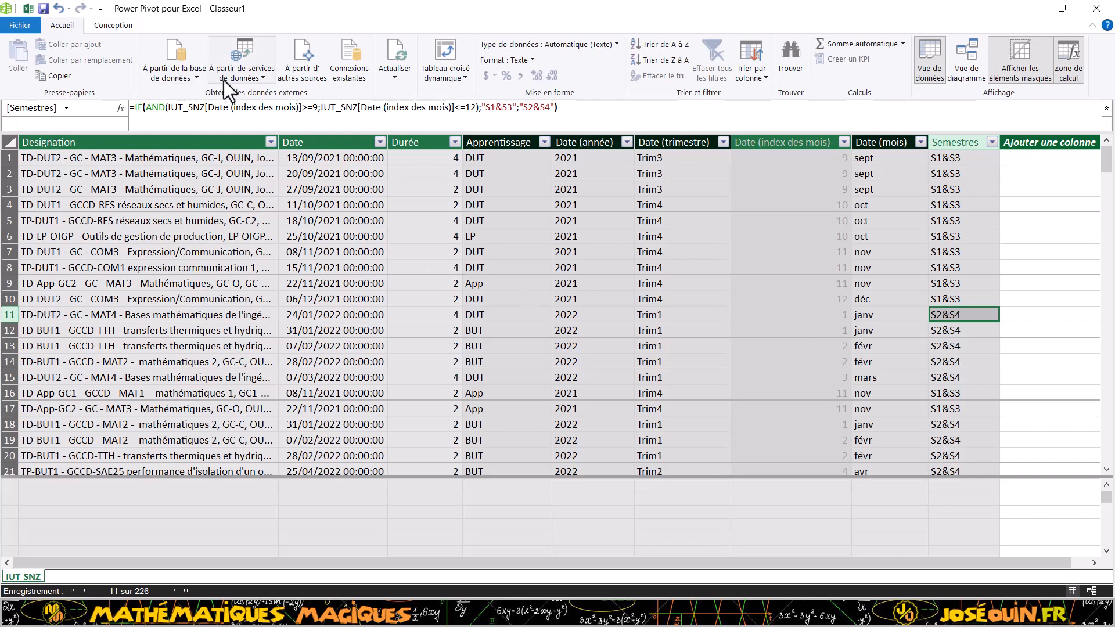
# - Refresh all data in the model and close Power Pivot to return to the Excel pivot table
pyautogui.click(395, 77)
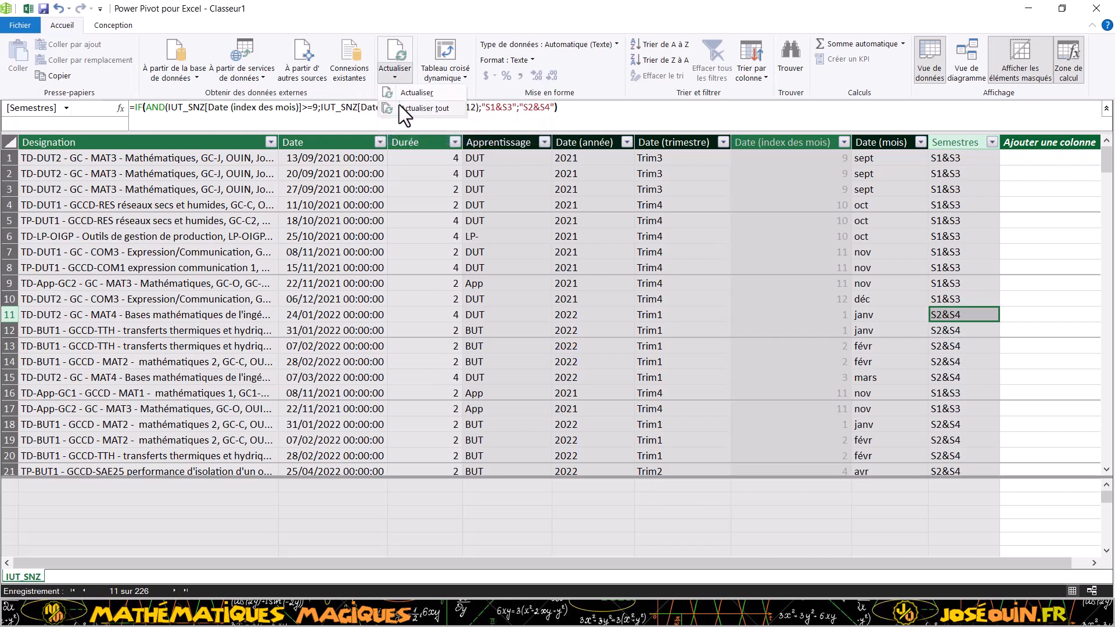
pyautogui.click(398, 106)
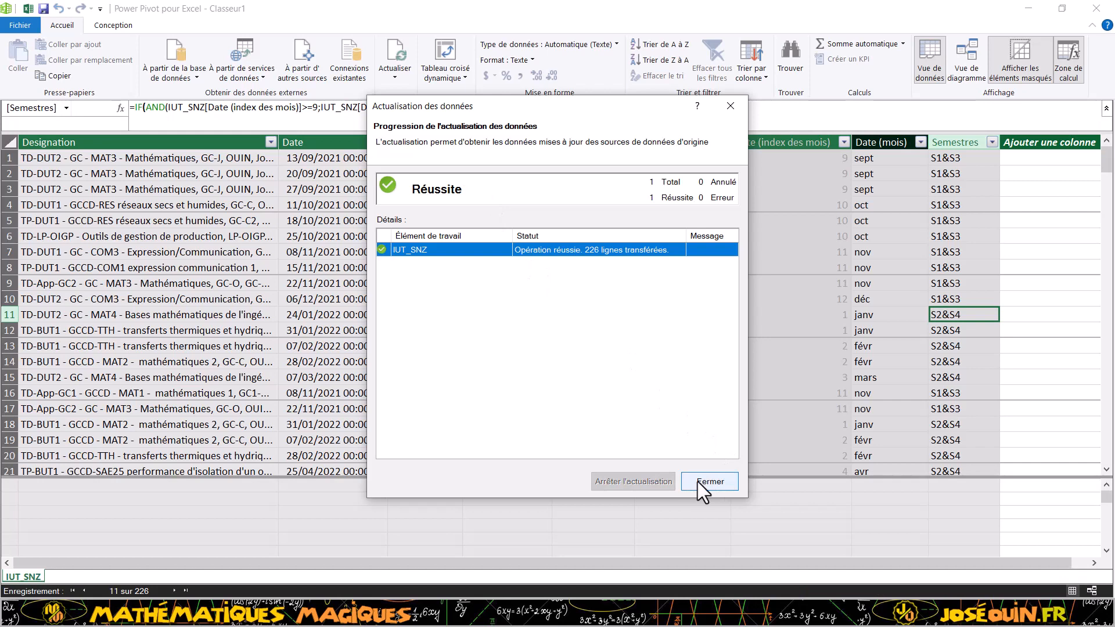
pyautogui.click(698, 482)
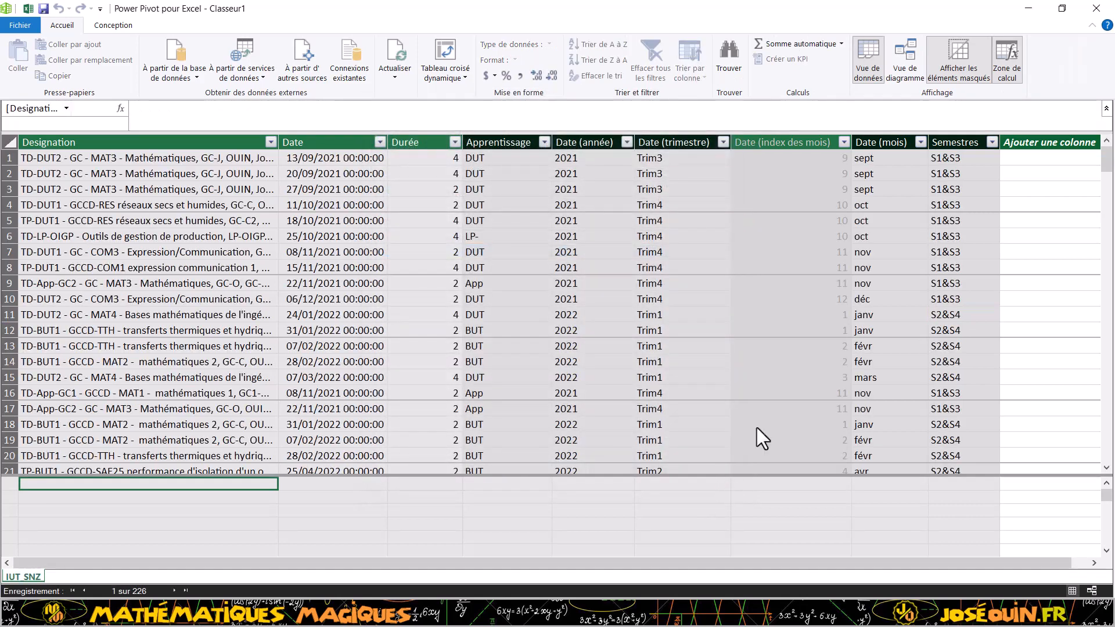
pyautogui.click(1095, 9)
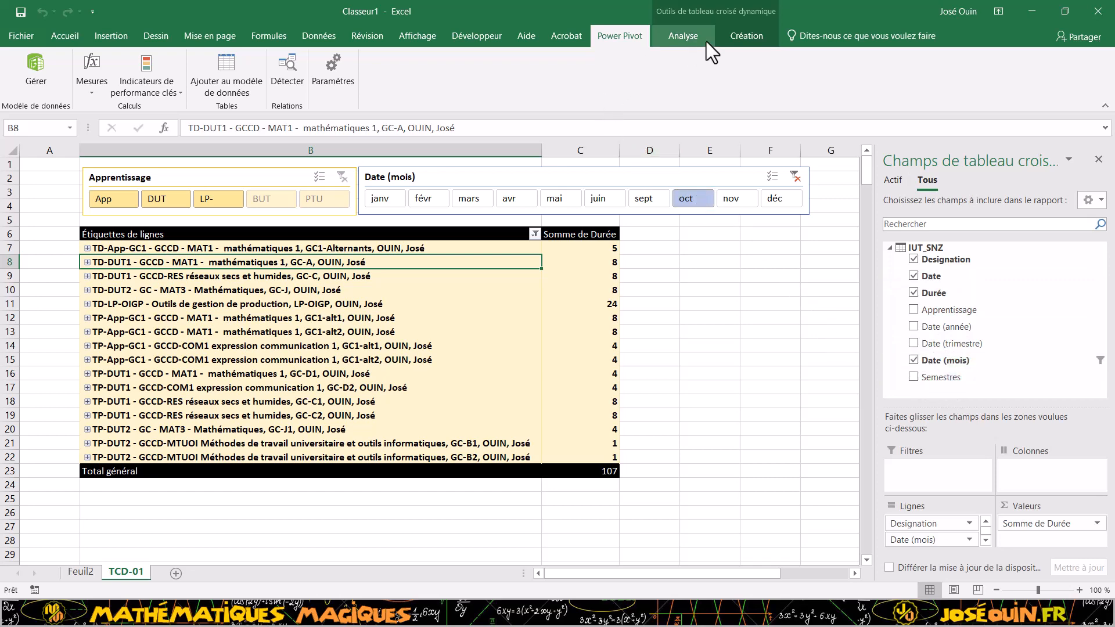
# - Insert a Semestres slicer, place it beside the pivot table and resize it to about 2.65 cm high by 5.25 cm wide
pyautogui.click(729, 36)
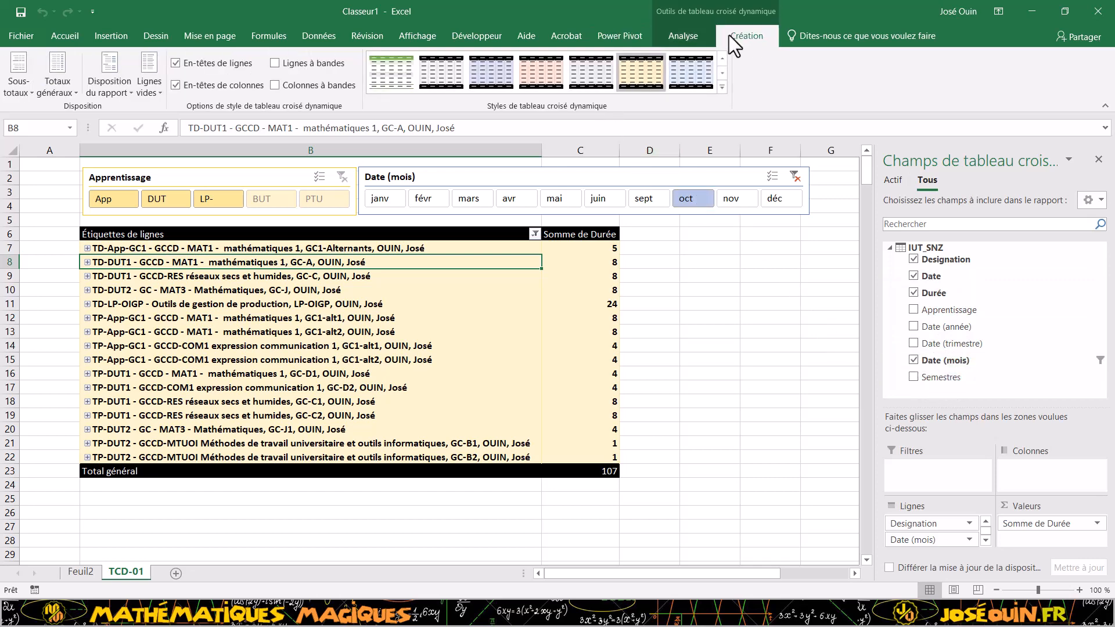
pyautogui.click(695, 40)
pyautogui.click(486, 56)
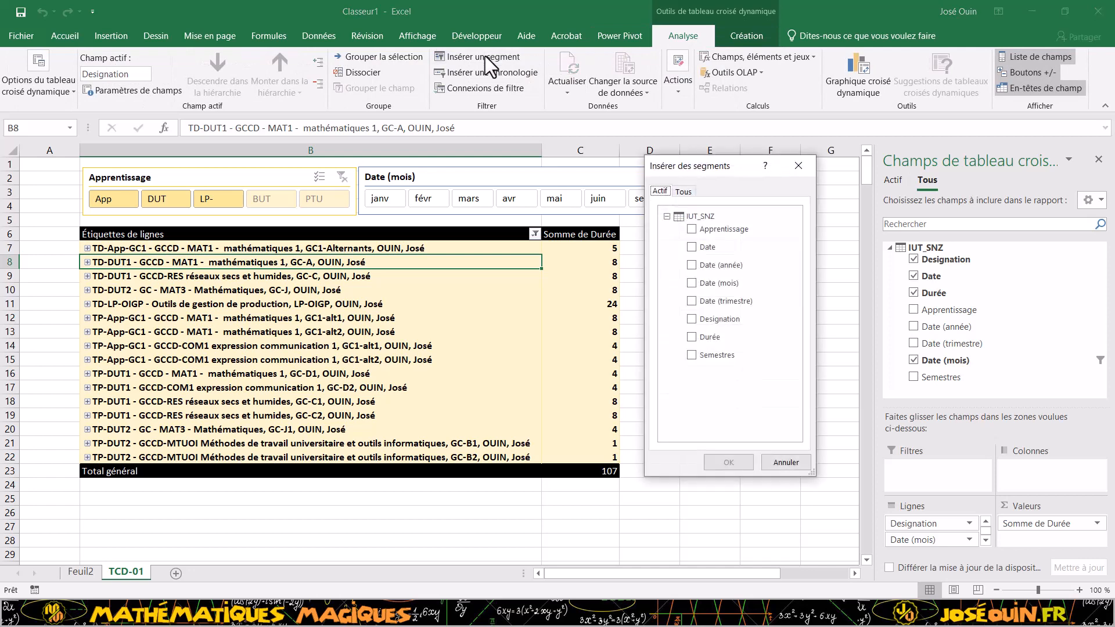
pyautogui.click(691, 355)
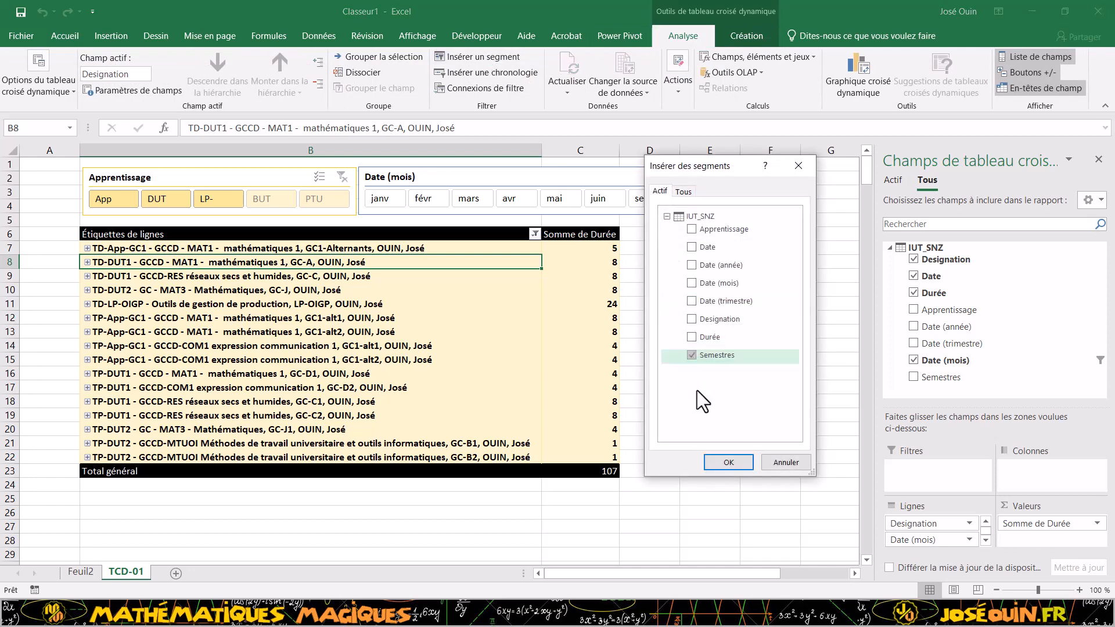
pyautogui.click(727, 465)
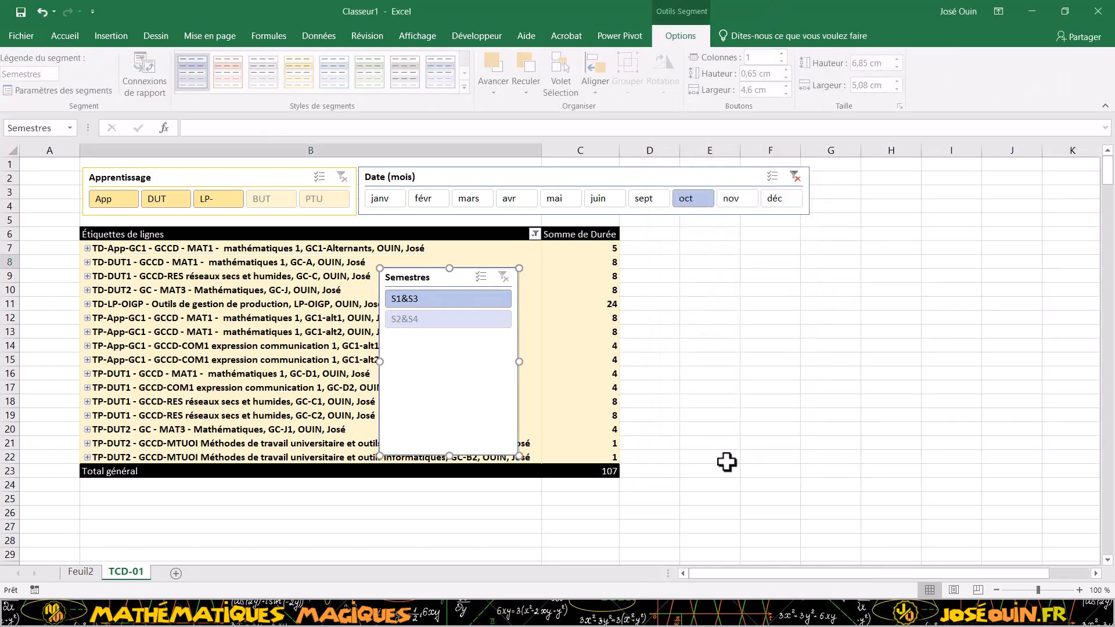
pyautogui.moveTo(460, 277); pyautogui.dragTo(717, 235)
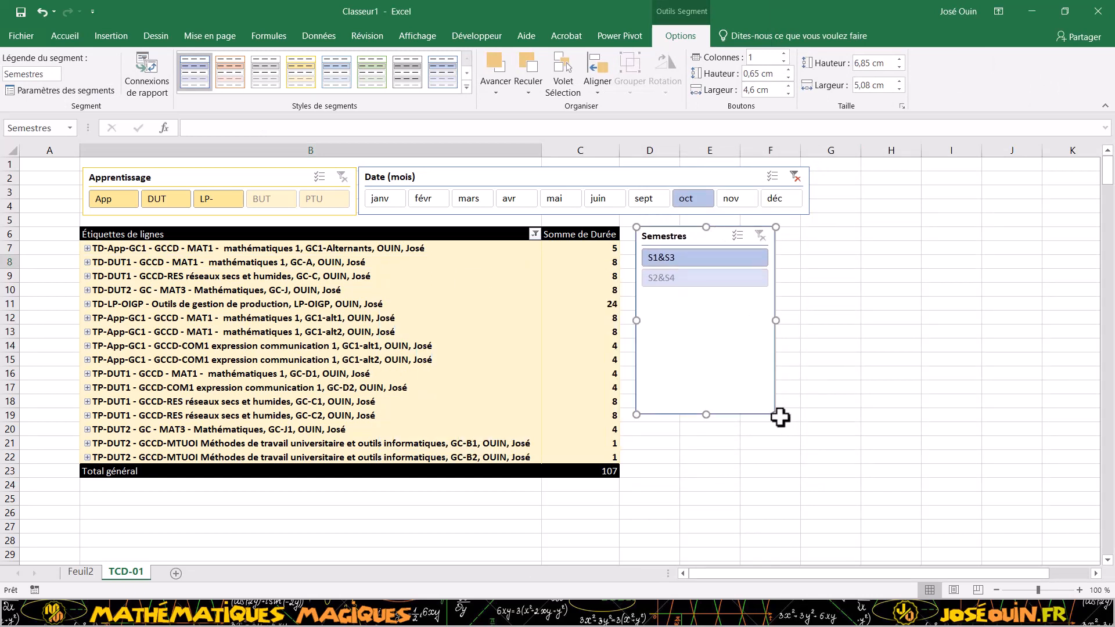
pyautogui.moveTo(776, 416); pyautogui.dragTo(780, 299)
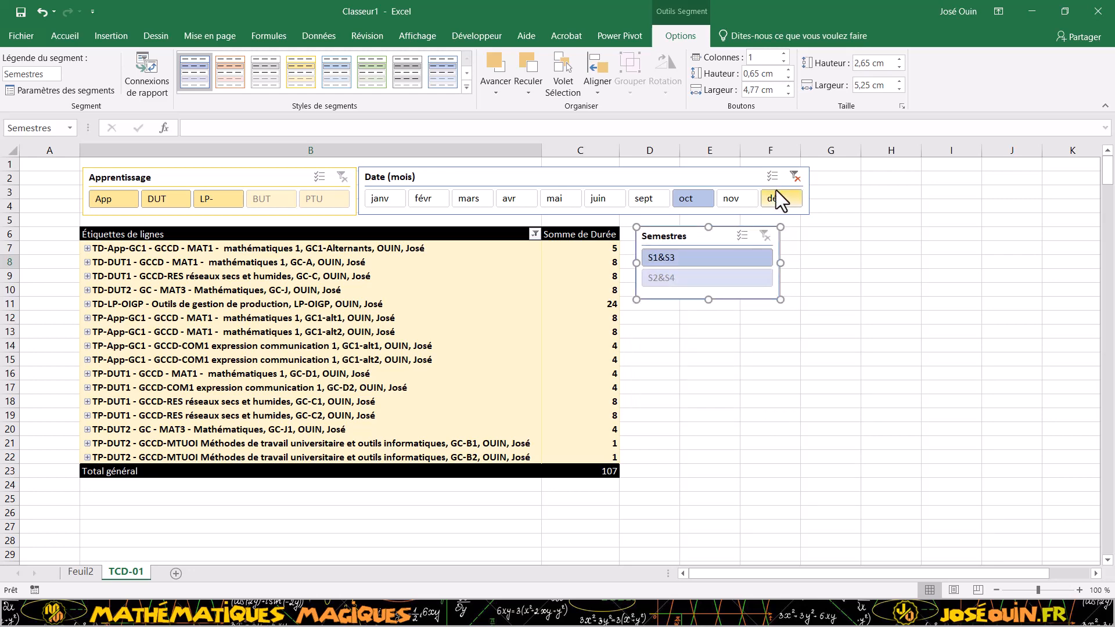
# - Clear the Date (mois) slicer filter and apply the light green style to the Semestres slicer
pyautogui.click(795, 175)
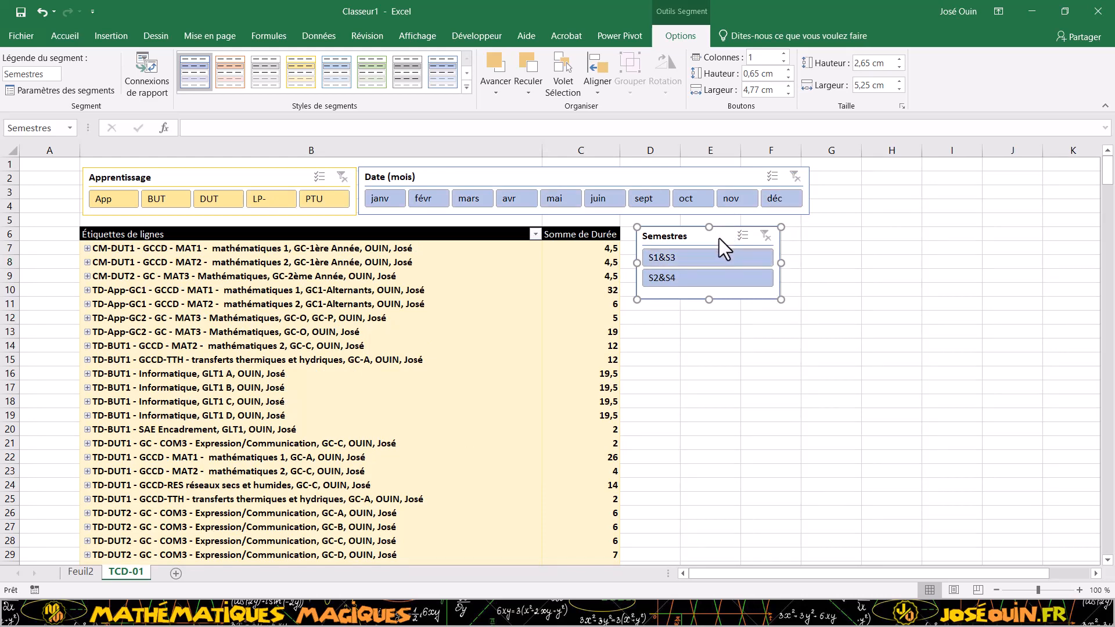
pyautogui.click(371, 72)
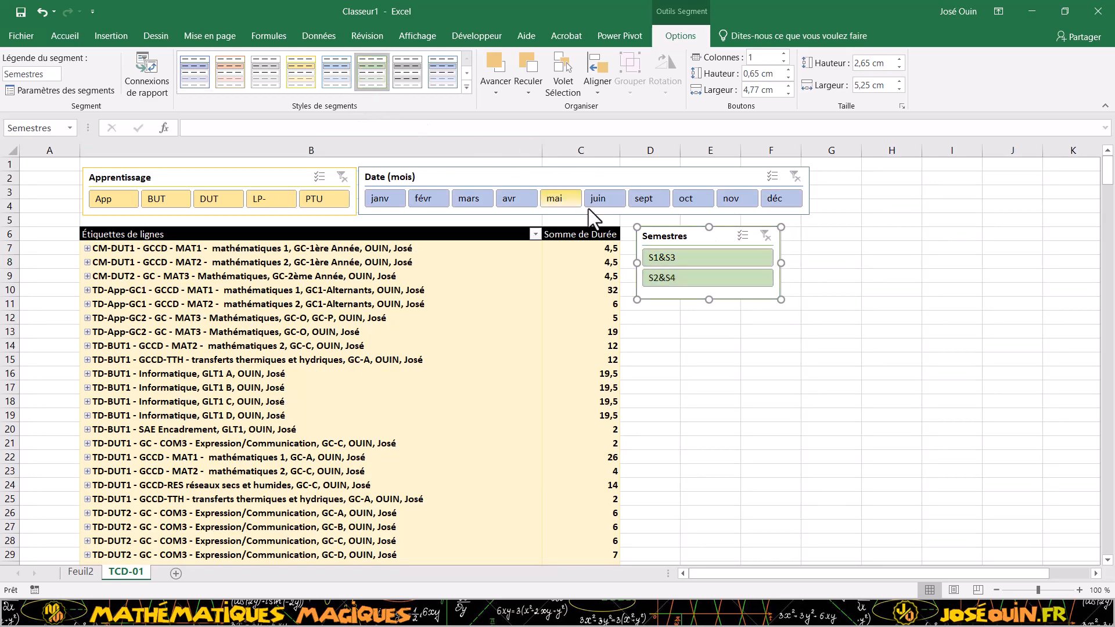
pyautogui.click(698, 363)
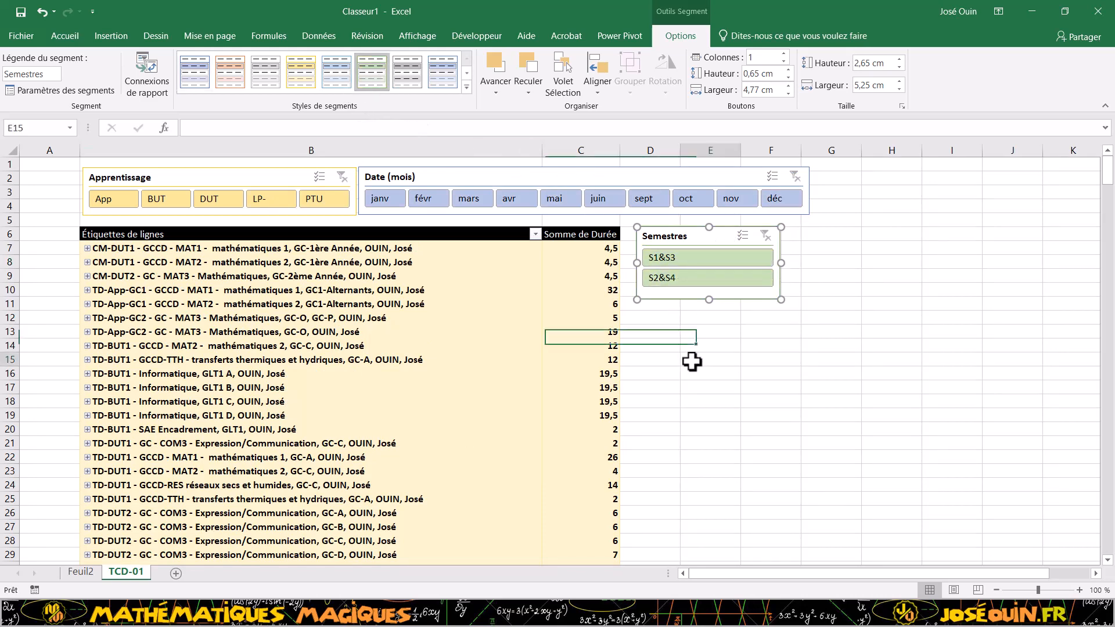
# - Filter the pivot table to S1&S3, restrict it to App, and clear the Apprentissage filter again
pyautogui.click(699, 257)
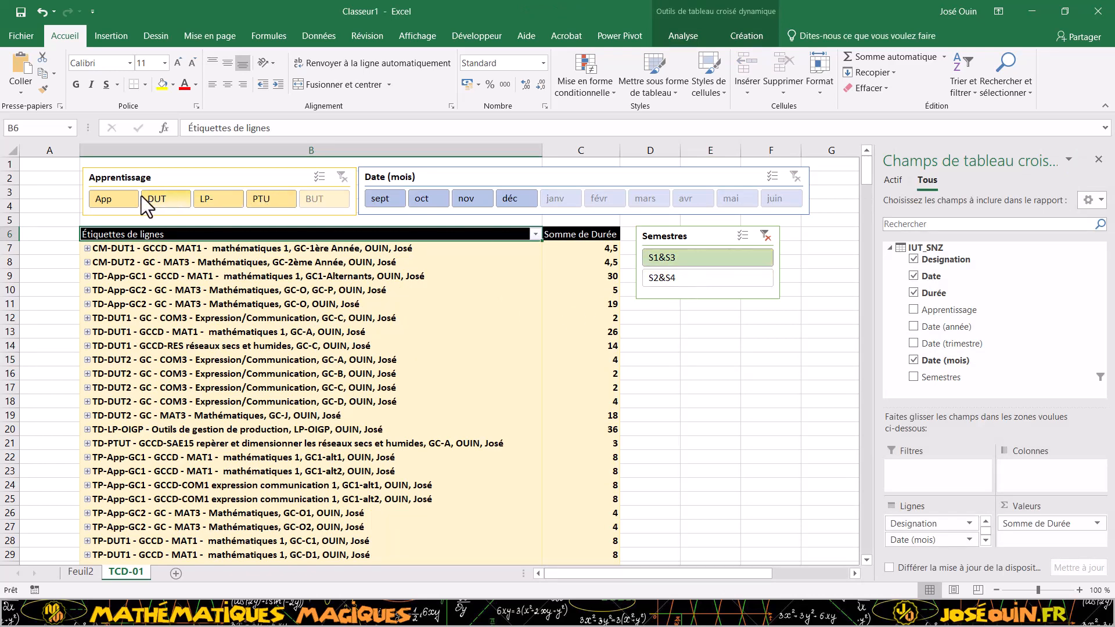
pyautogui.click(117, 200)
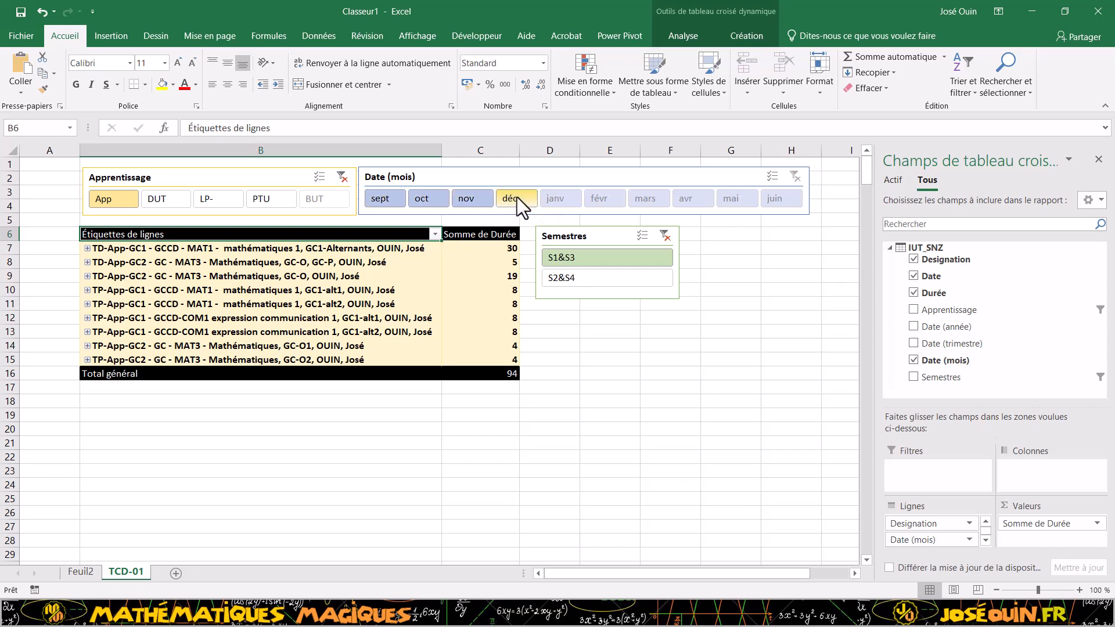
pyautogui.click(342, 177)
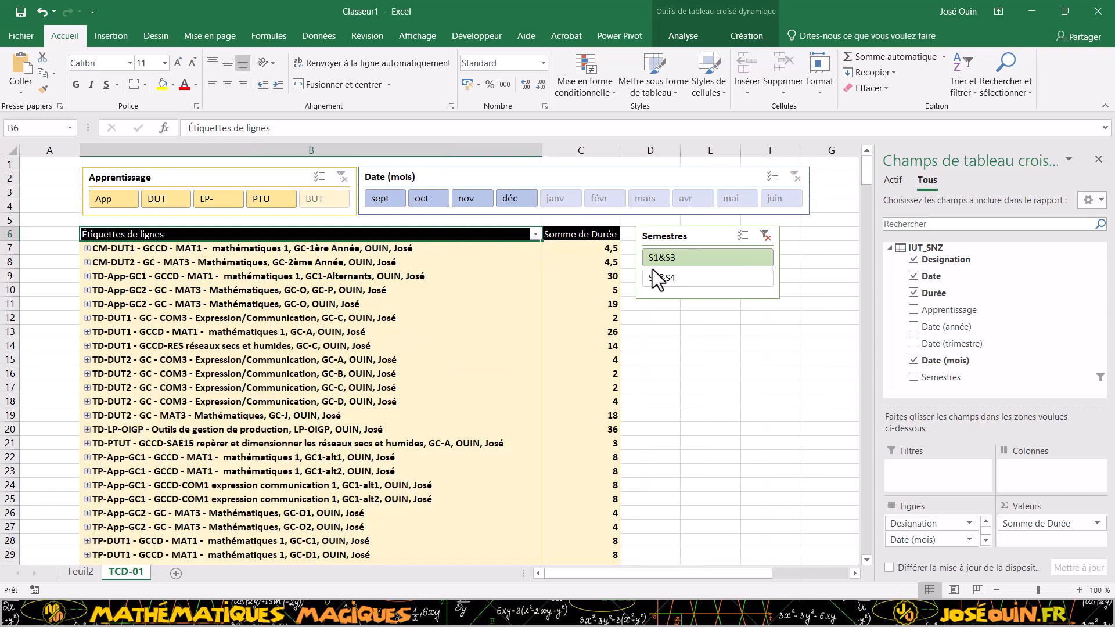
# - Switch the Semestres filter to S2&S4 and reposition its slicer just beside the pivot table
pyautogui.moveTo(695, 235); pyautogui.dragTo(688, 236)
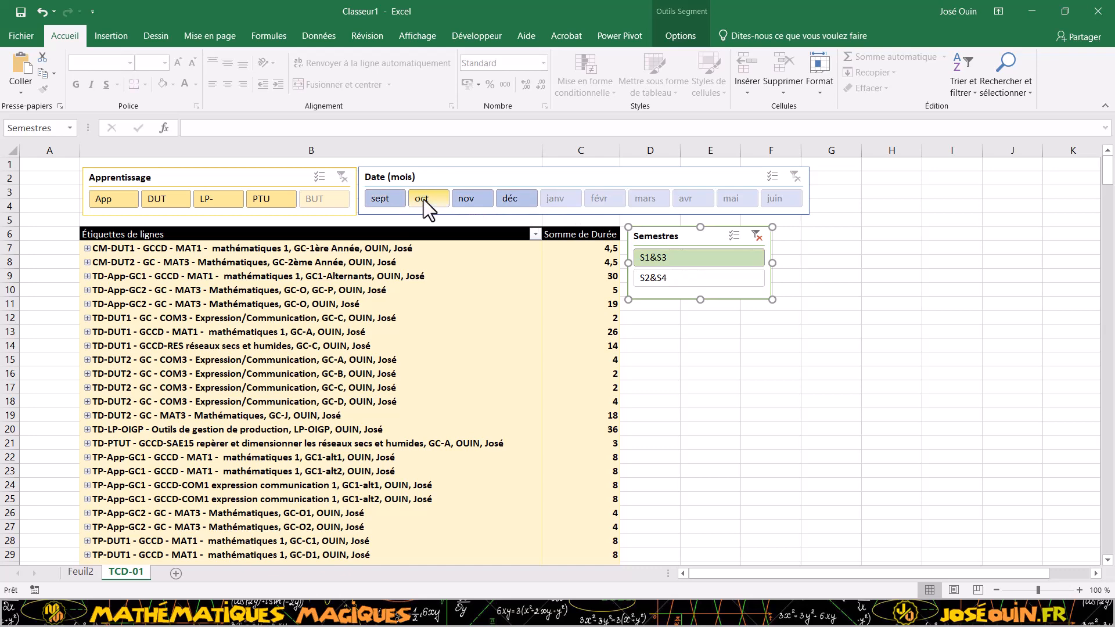
pyautogui.click(664, 277)
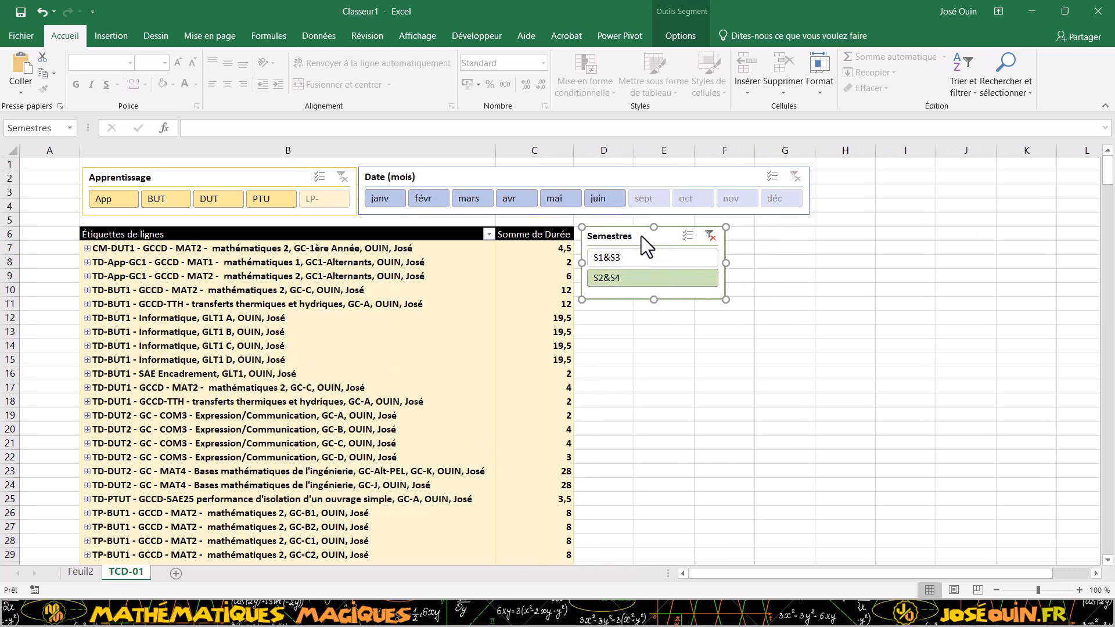
pyautogui.moveTo(641, 236); pyautogui.dragTo(657, 234)
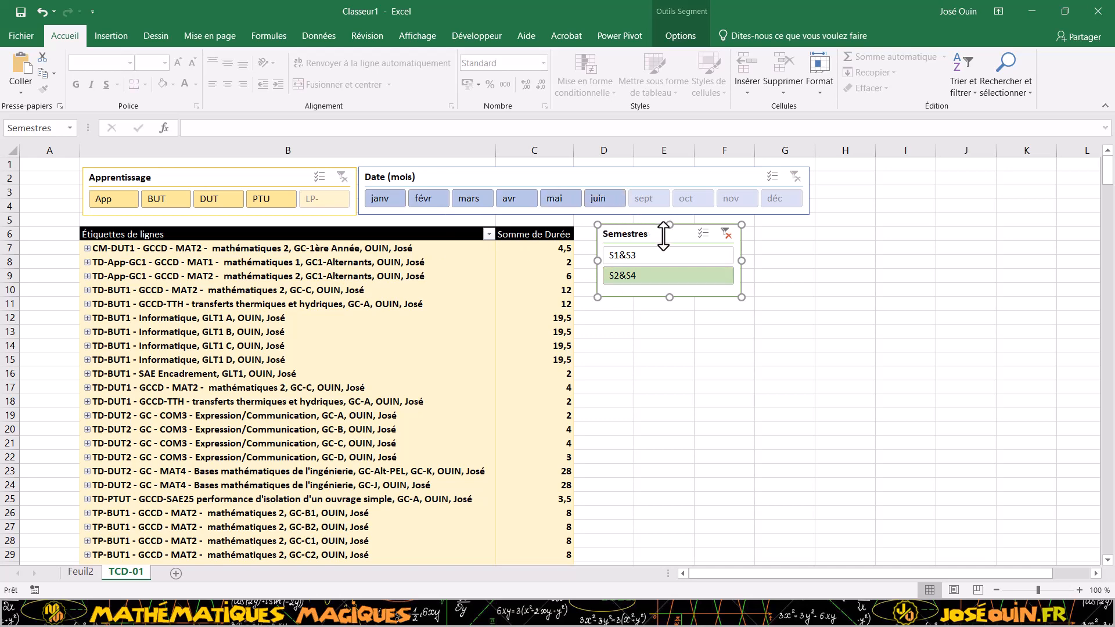
pyautogui.moveTo(663, 232); pyautogui.dragTo(661, 238)
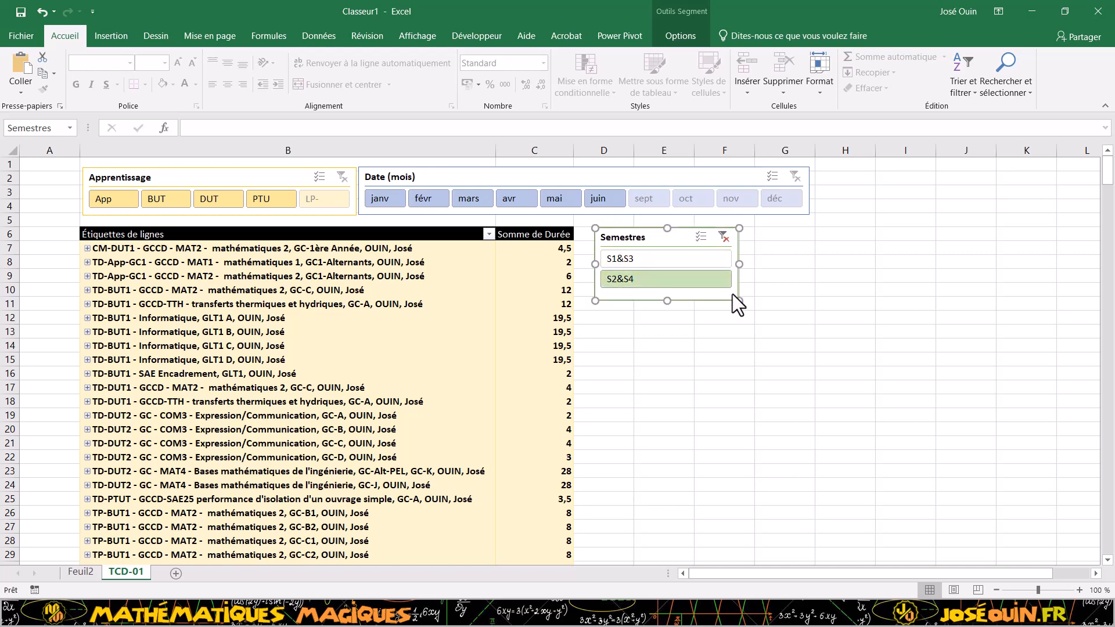
# - Add Semestres as a report filter of the pivot table and insert three rows at row 3 to clear it from the slicers
pyautogui.click(510, 332)
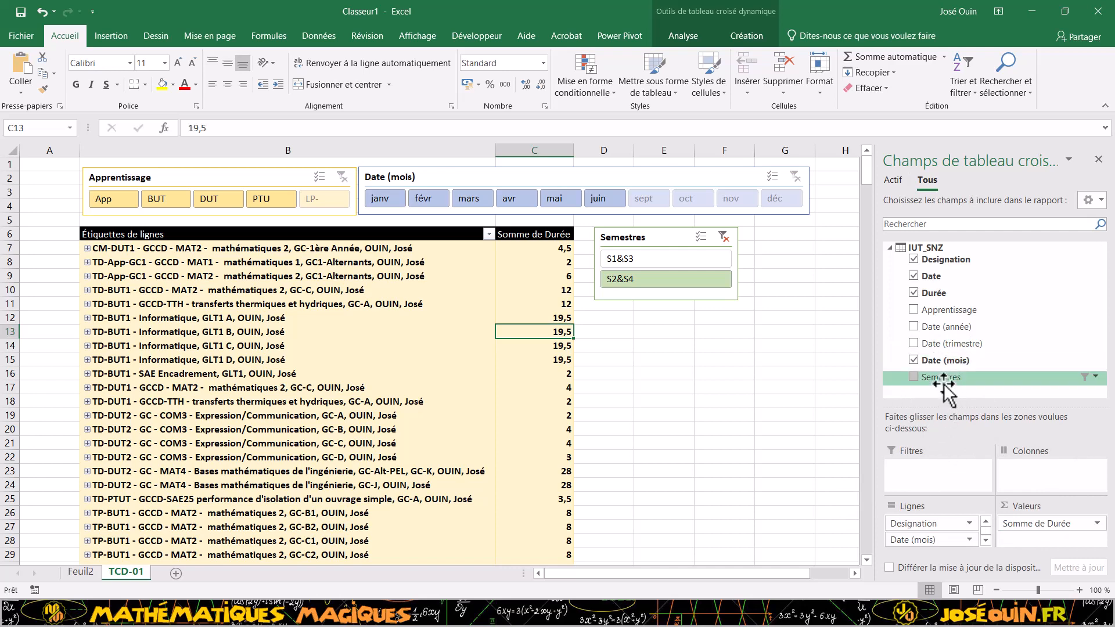
pyautogui.moveTo(953, 378); pyautogui.dragTo(922, 466)
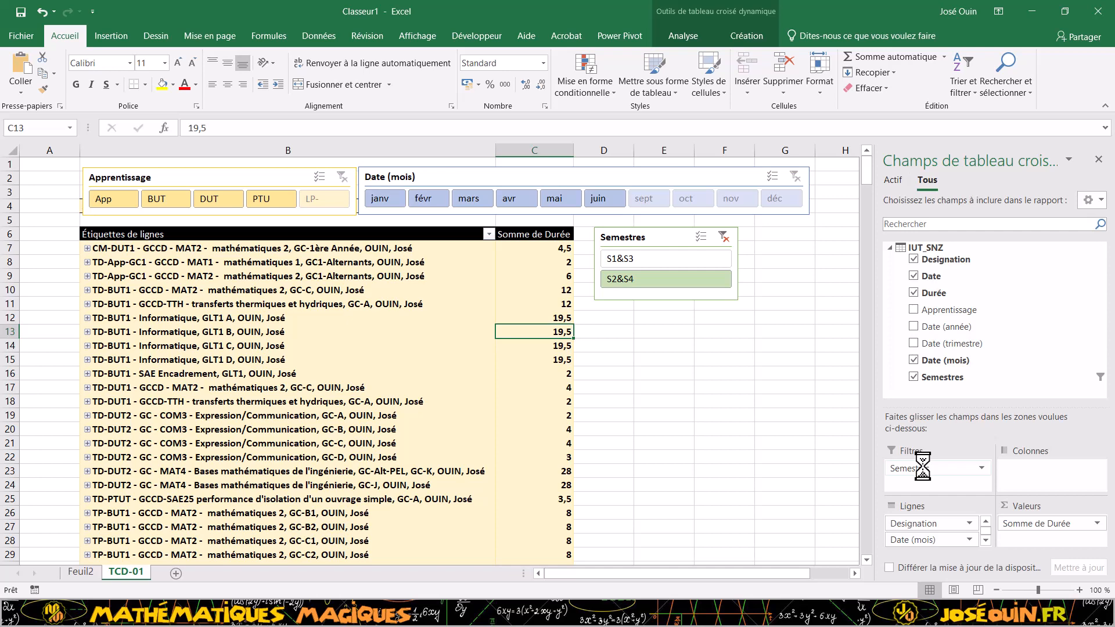
pyautogui.moveTo(290, 172)
pyautogui.mouseDown()
pyautogui.moveTo(261, 224)
pyautogui.moveTo(509, 210)
pyautogui.moveTo(572, 225)
pyautogui.moveTo(695, 331)
pyautogui.moveTo(704, 319)
pyautogui.moveTo(789, 310)
pyautogui.moveTo(418, 169)
pyautogui.moveTo(290, 171)
pyautogui.mouseUp()
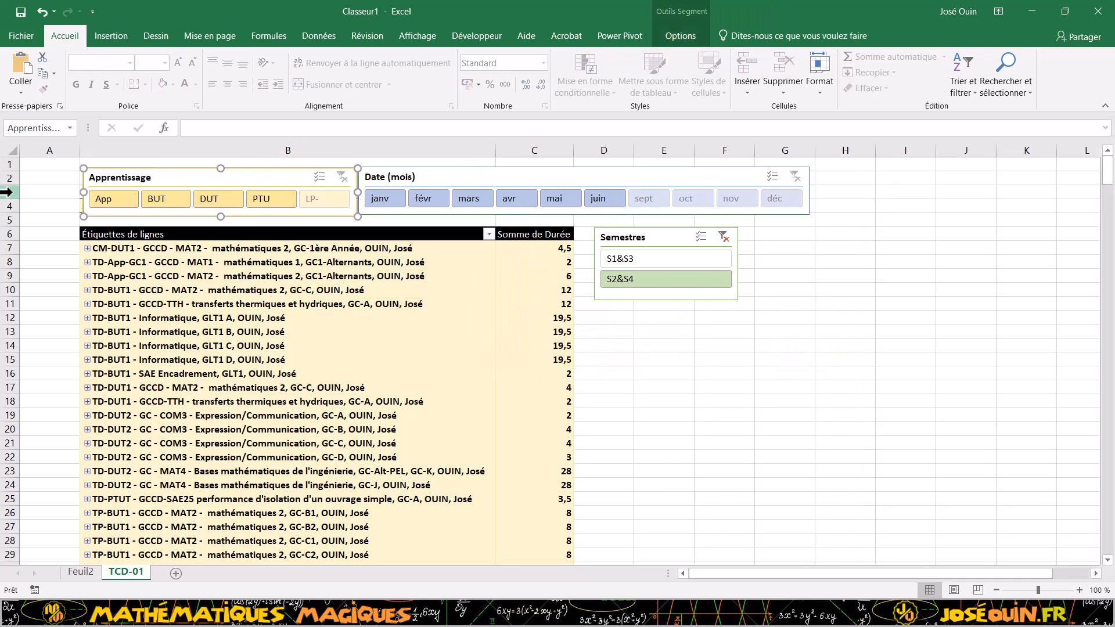
pyautogui.click(4, 192)
pyautogui.click(751, 91)
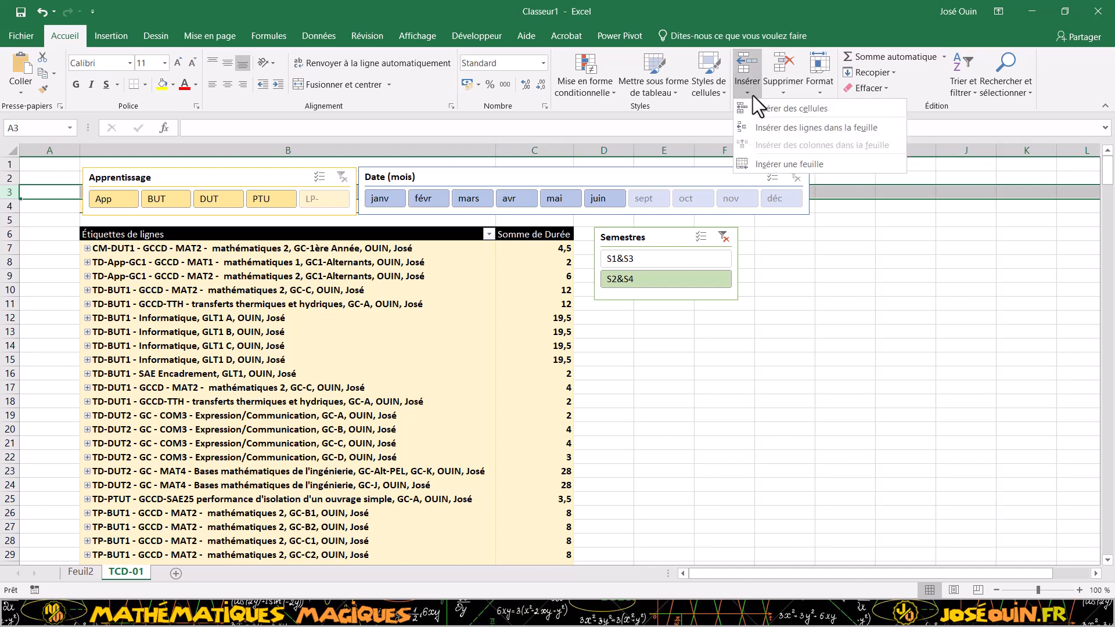
pyautogui.click(773, 127)
pyautogui.click(755, 92)
pyautogui.click(772, 127)
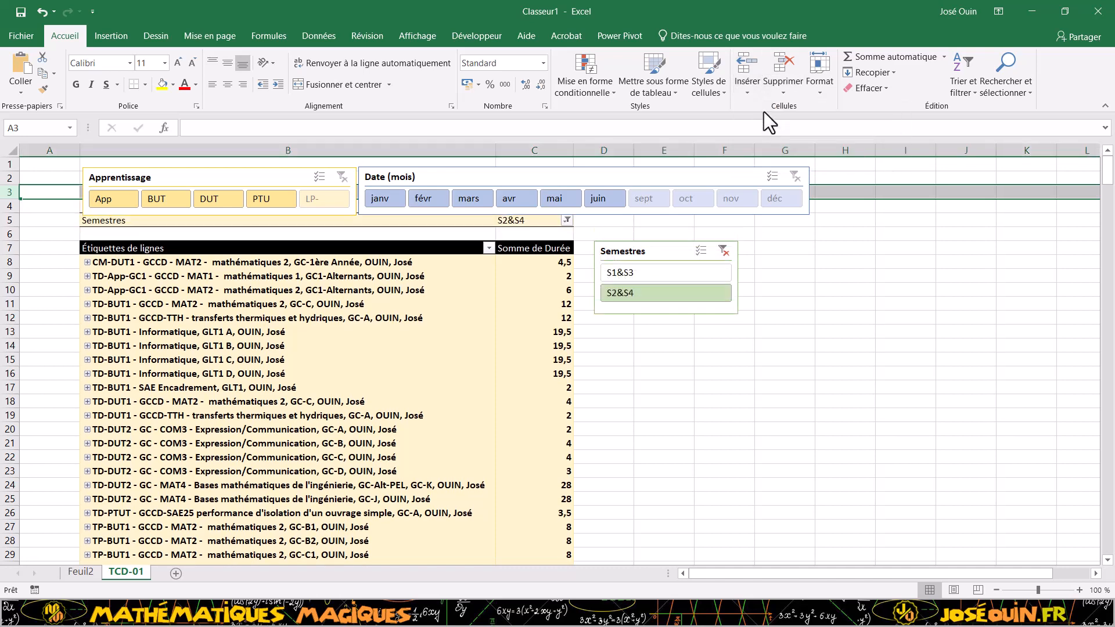
pyautogui.click(748, 87)
pyautogui.click(762, 126)
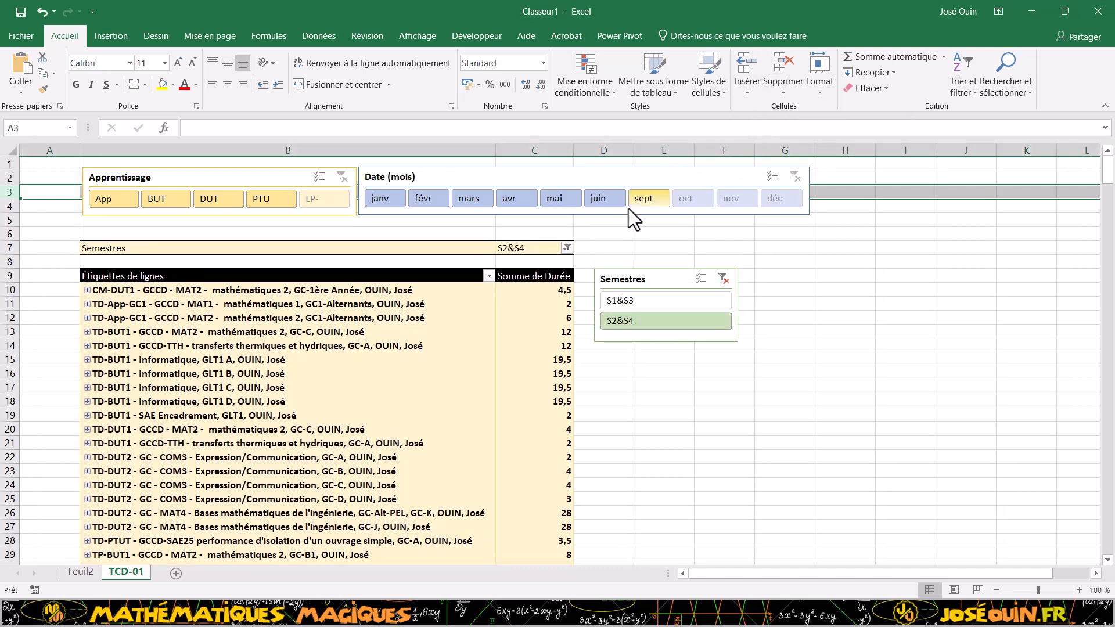
# - Shift the Apprentissage and Date (mois) slicers left over column A, and raise the Semestres slicer to just below the month slicer
pyautogui.moveTo(272, 178); pyautogui.dragTo(219, 174)
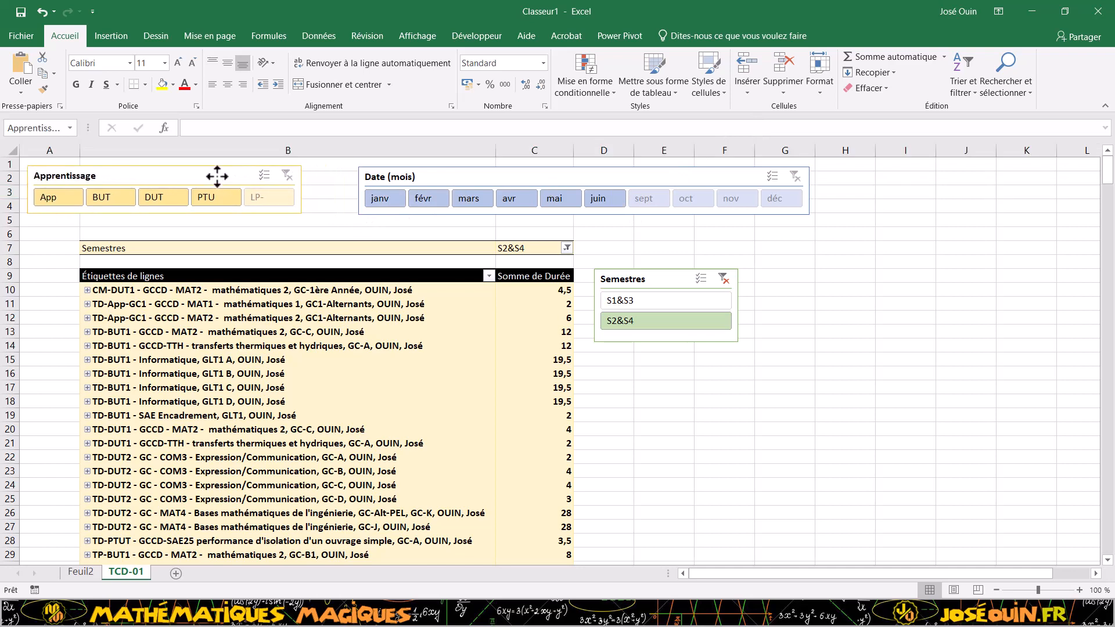
pyautogui.moveTo(455, 177); pyautogui.dragTo(406, 171)
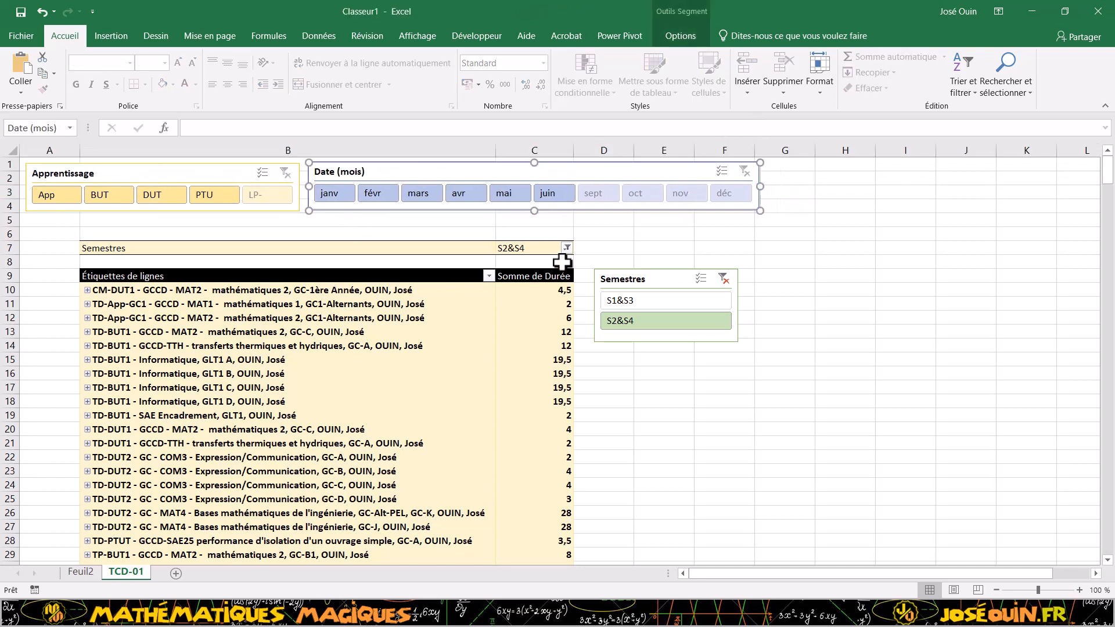
pyautogui.moveTo(593, 289); pyautogui.dragTo(614, 234)
pyautogui.click(614, 307)
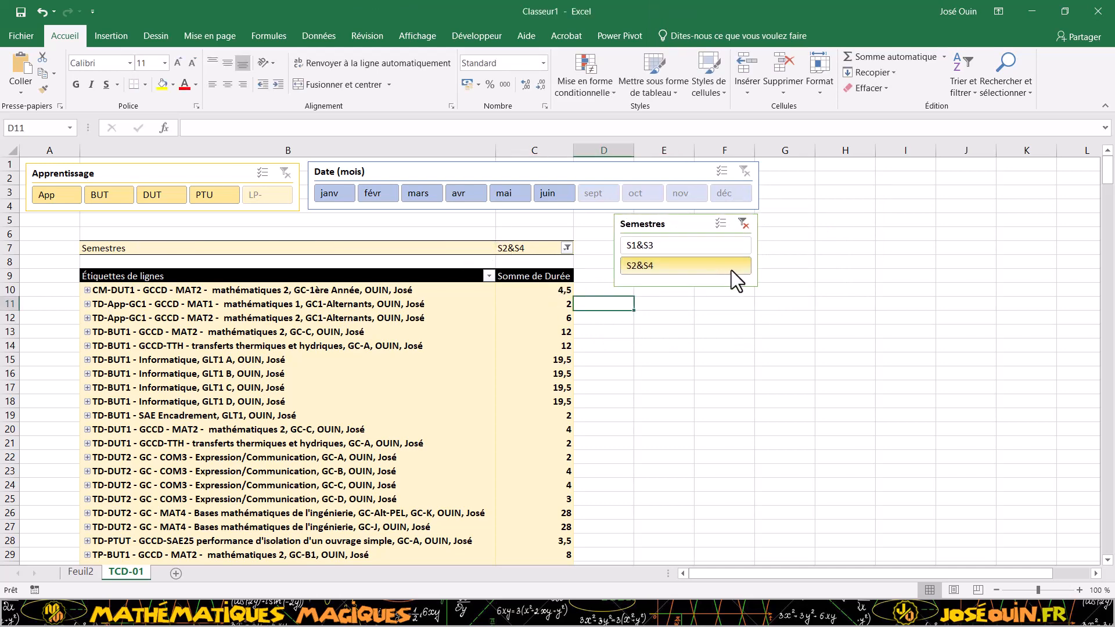
# - Switch the Semestres filter to S1&S3 and move its slicer back close to the pivot table's edge
pyautogui.click(679, 246)
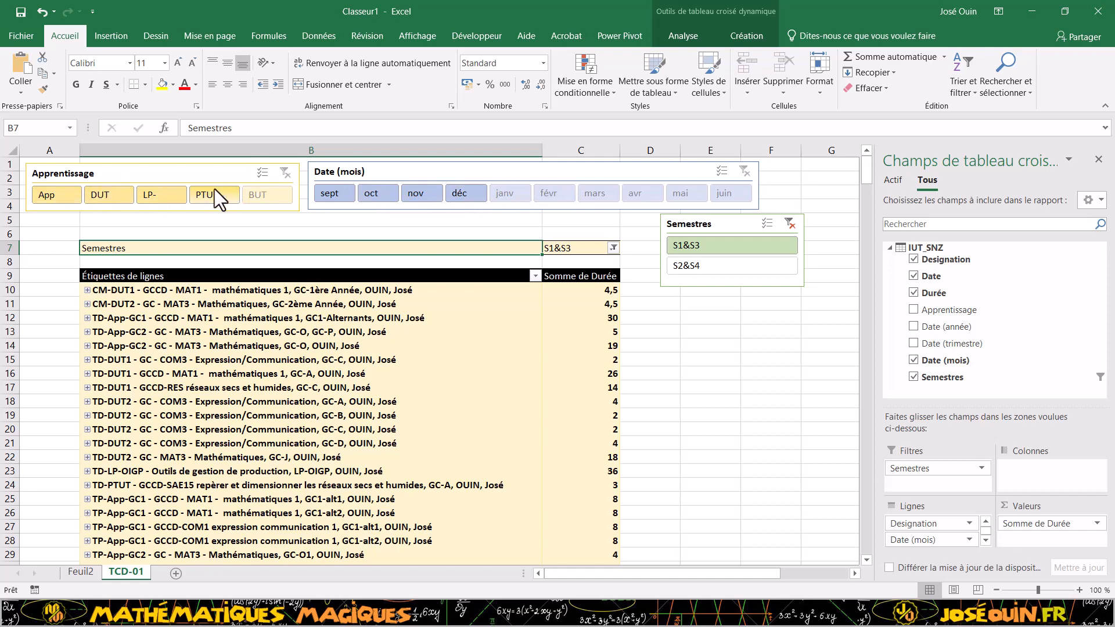
pyautogui.moveTo(692, 223); pyautogui.dragTo(667, 224)
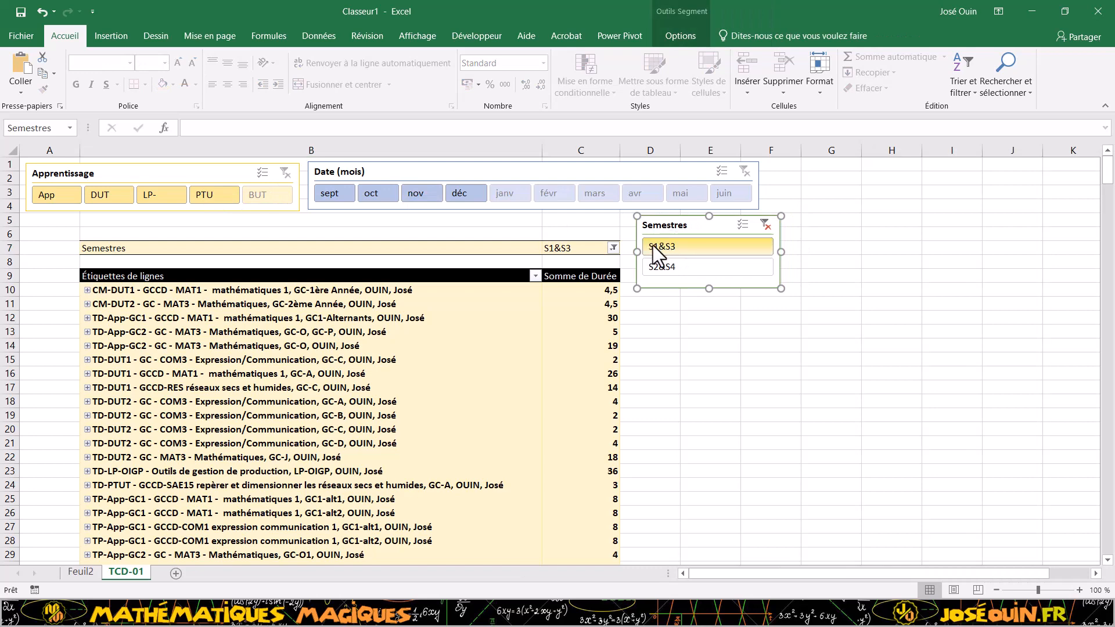